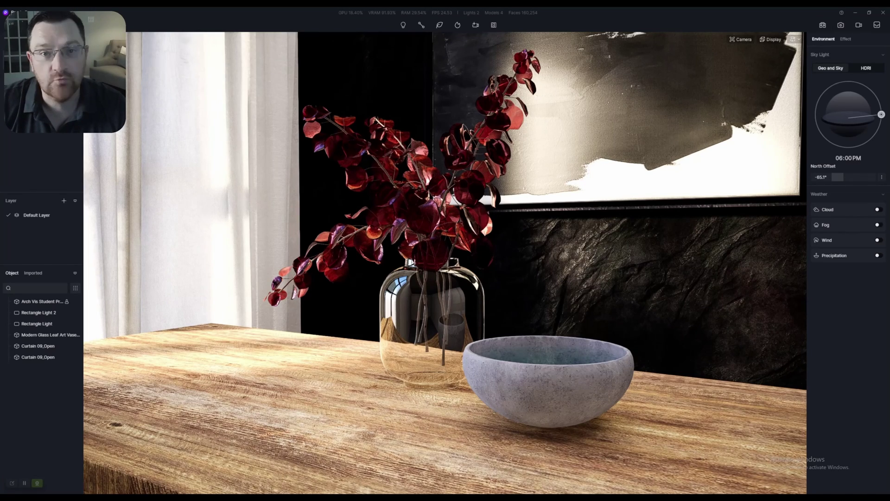
Open the image render settings, enable the Channels option and show its list of channels
click(841, 25)
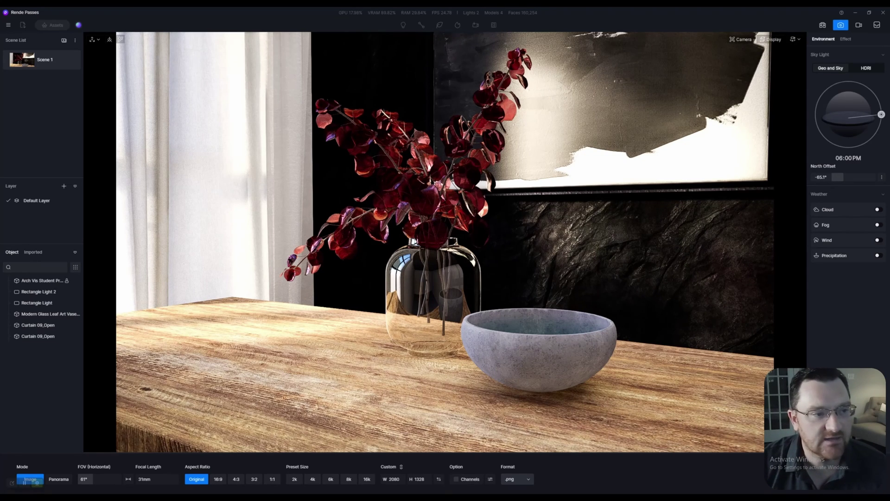
click(9, 25)
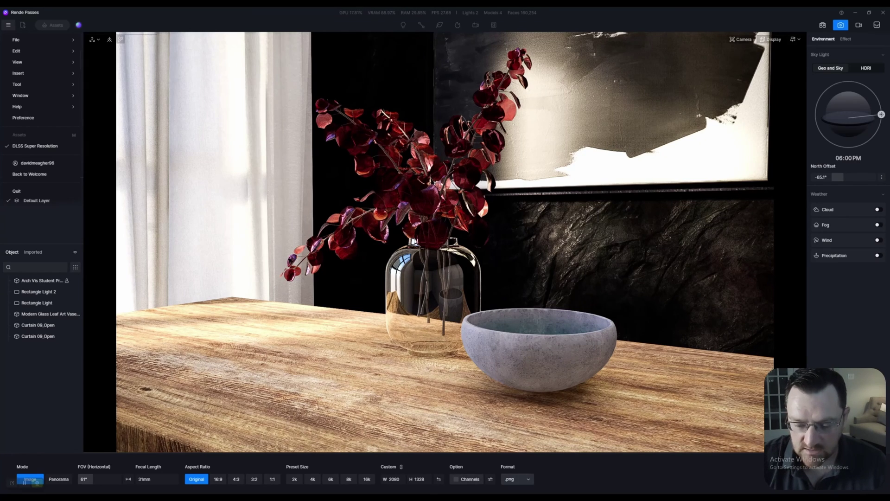
click(456, 479)
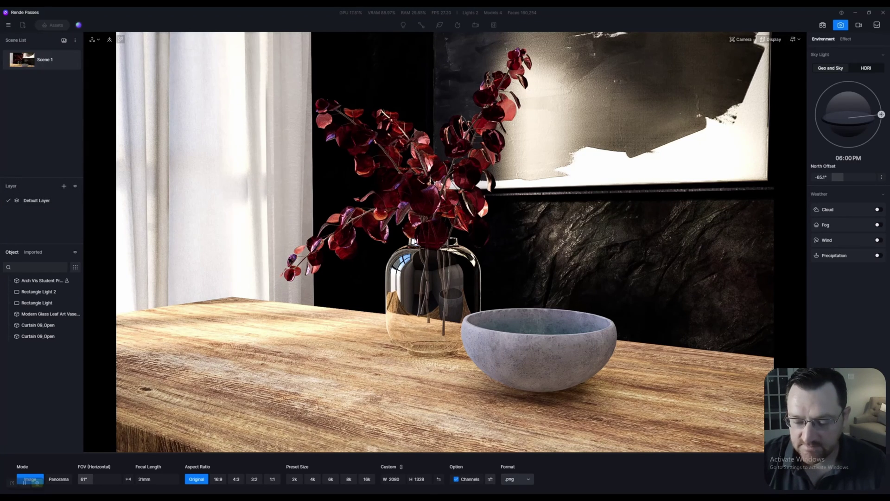
click(490, 479)
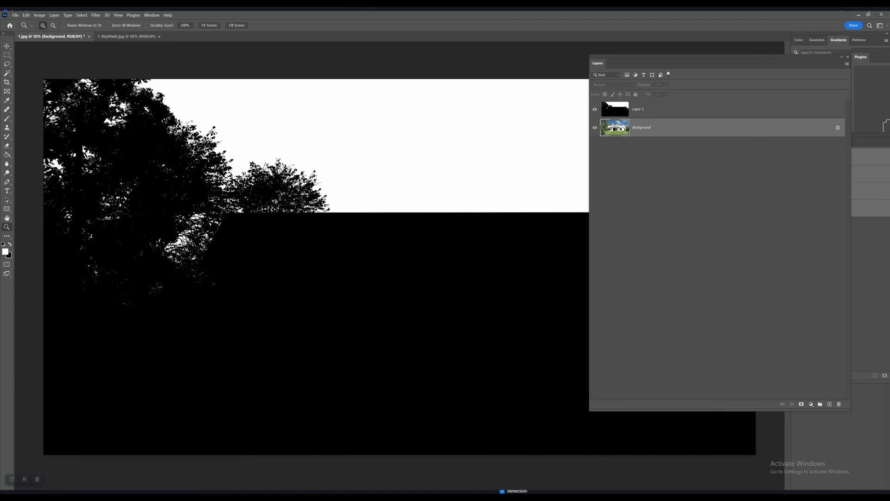
Switch to Photoshop, select the white sky area of the mask on Layer 1 with the Magic Wand, and hide that layer
key(alt+])
key(w)
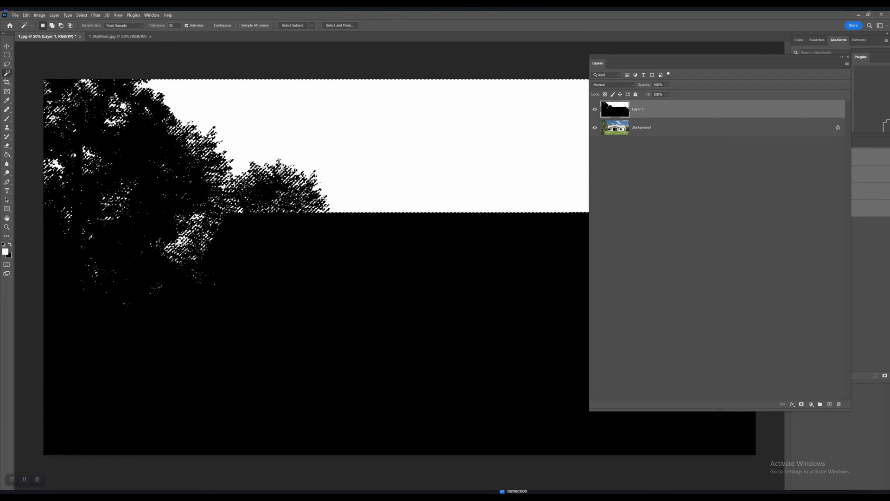
key(ctrl+)
Duplicate the Background layer with the house render, keeping the sky selection active
click(677, 130)
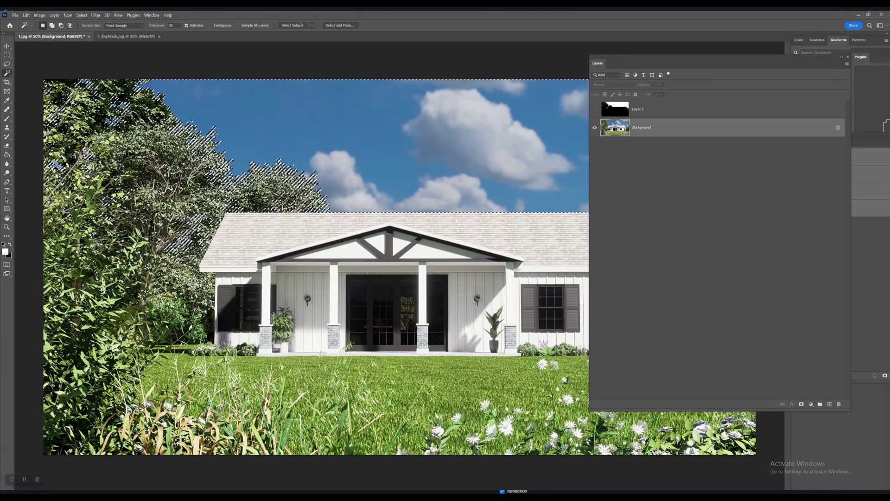
right_click(678, 131)
click(702, 145)
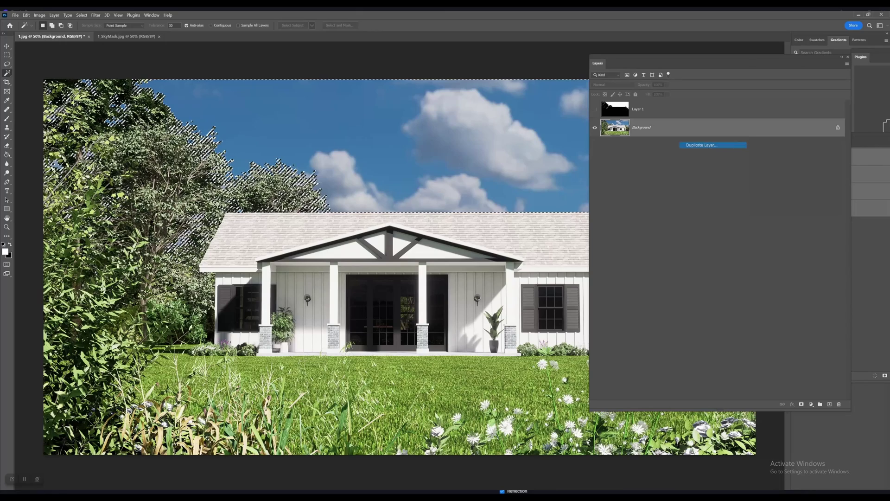
key(Return)
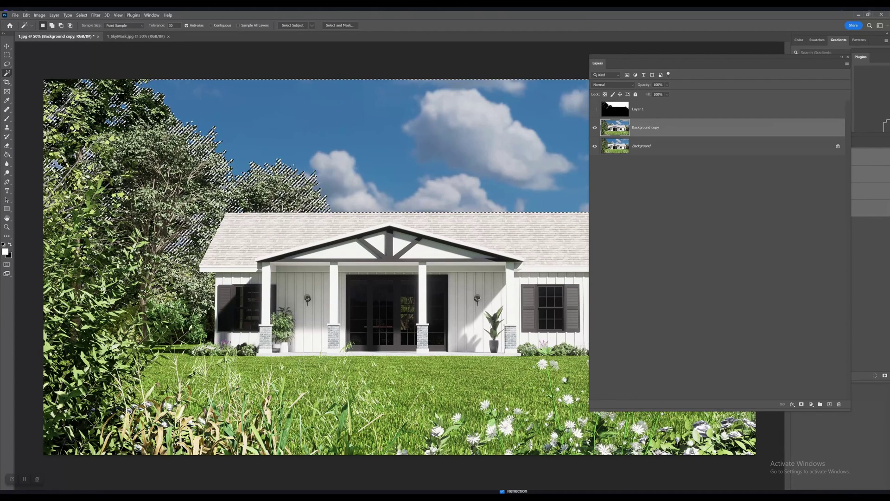
Start Sky Replacement on the Background copy layer
click(96, 16)
click(96, 15)
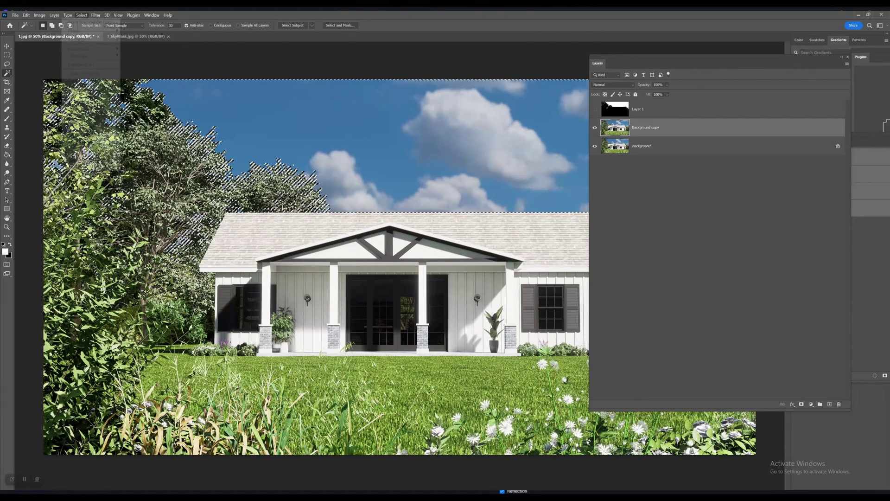
click(26, 15)
mouse_move(39, 16)
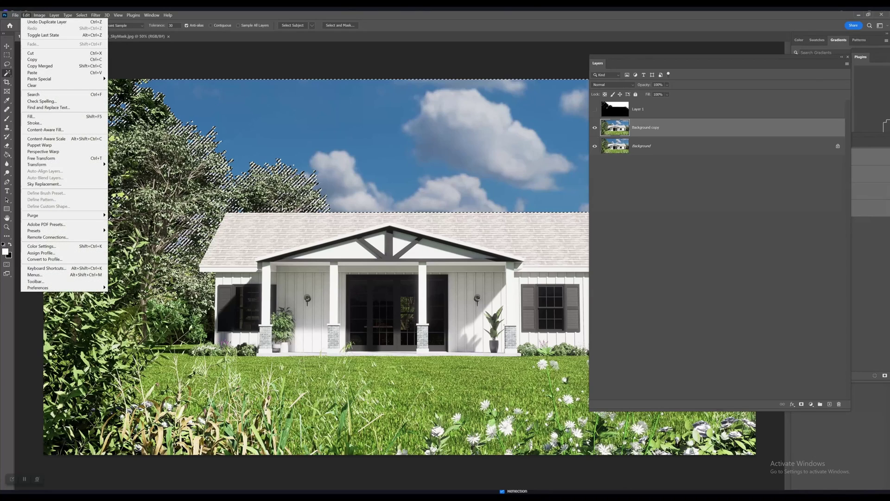
click(44, 184)
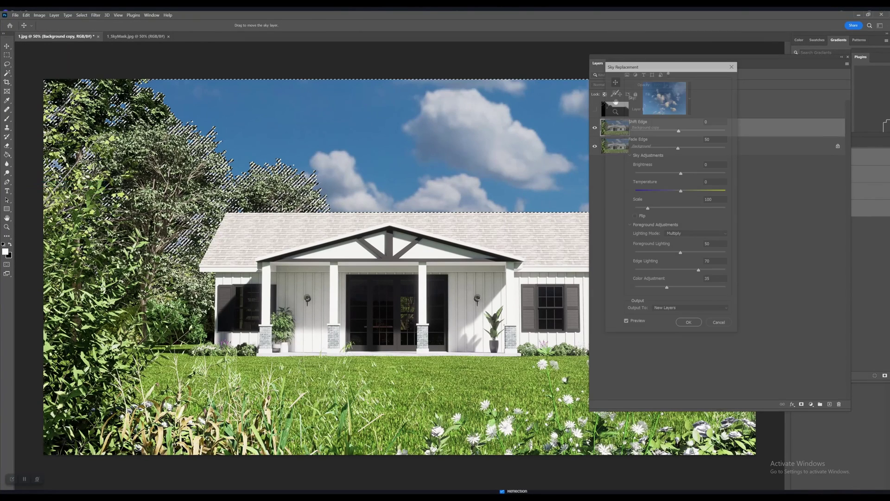
Preview the yellow-orange and the pink-red sunset skies from the Spectacular presets and browse the other sky groups
click(665, 96)
scroll(664, 204, down, 3)
scroll(665, 204, down, 2)
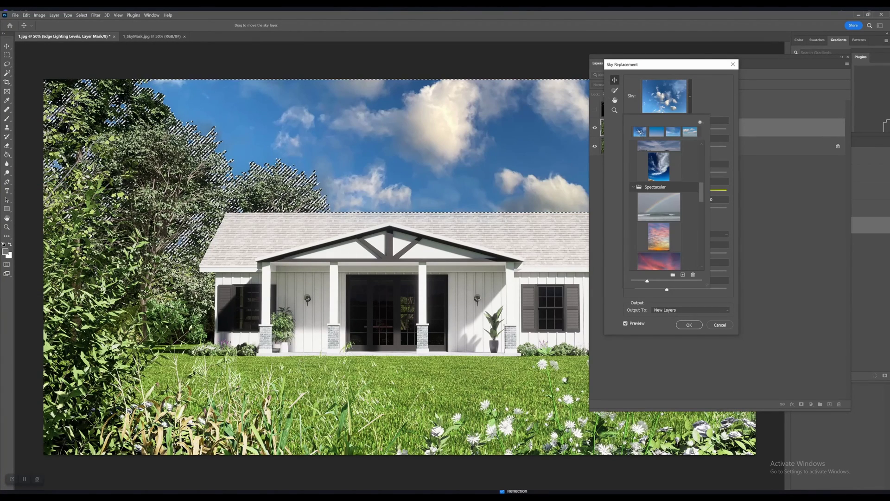
click(659, 237)
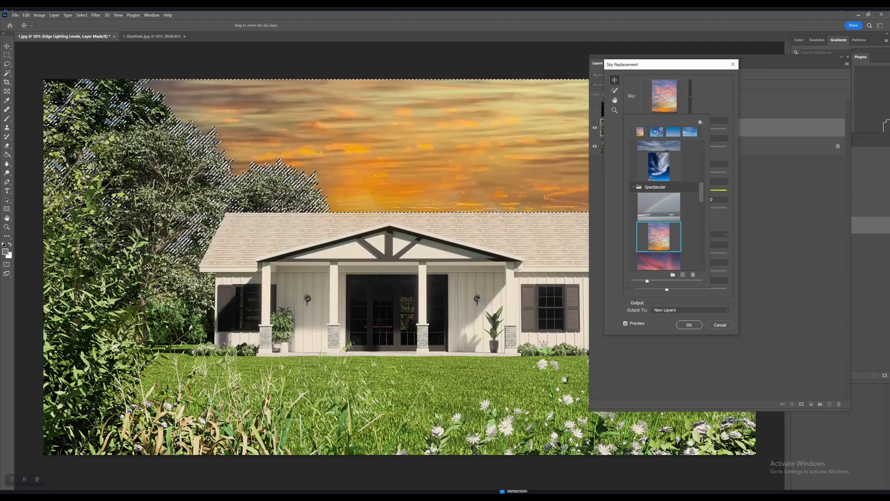
scroll(664, 205, down, 2)
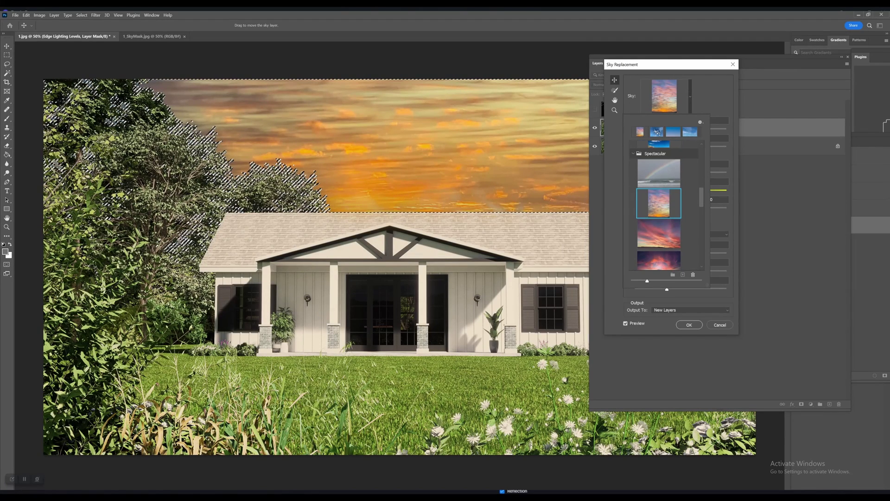
click(659, 234)
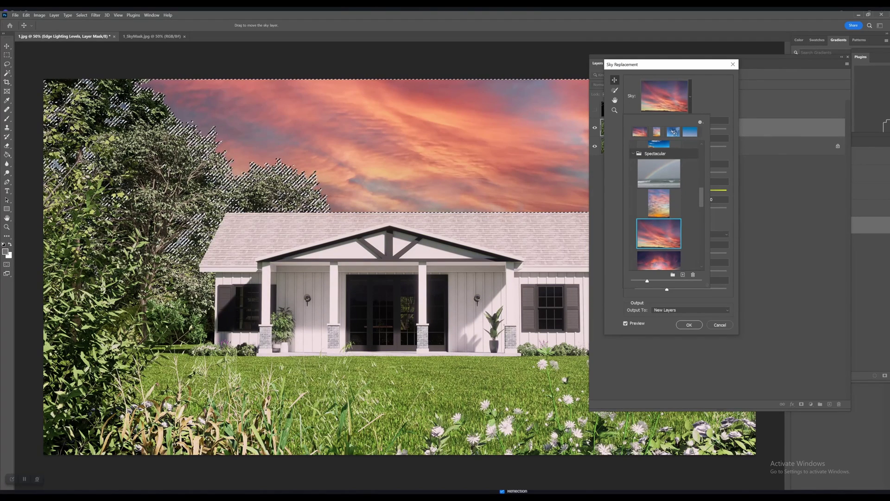
scroll(664, 205, down, 5)
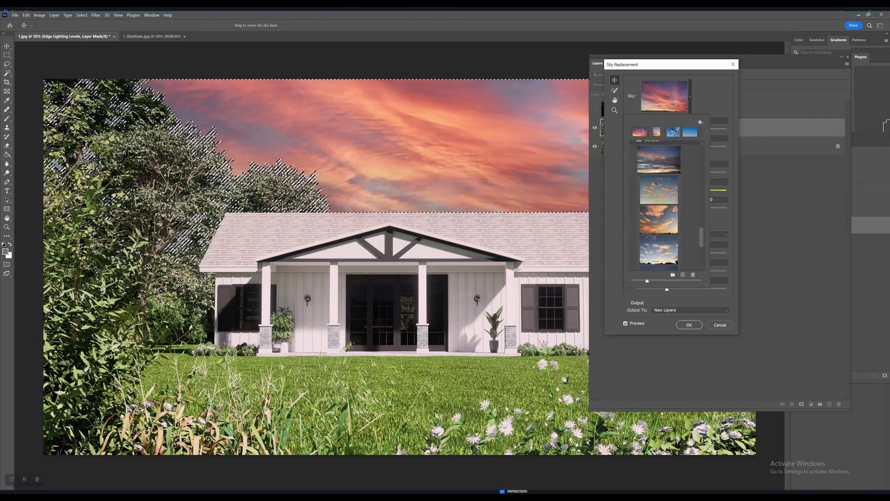
scroll(664, 205, up, 1)
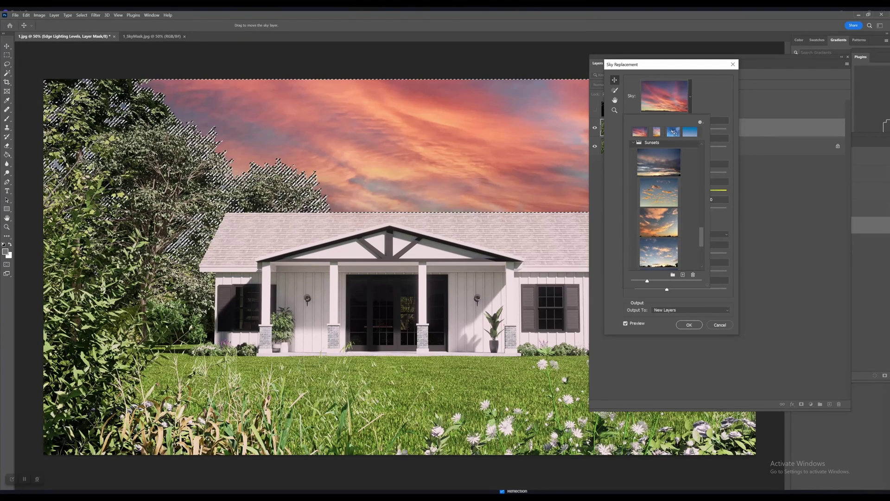
scroll(664, 205, up, 8)
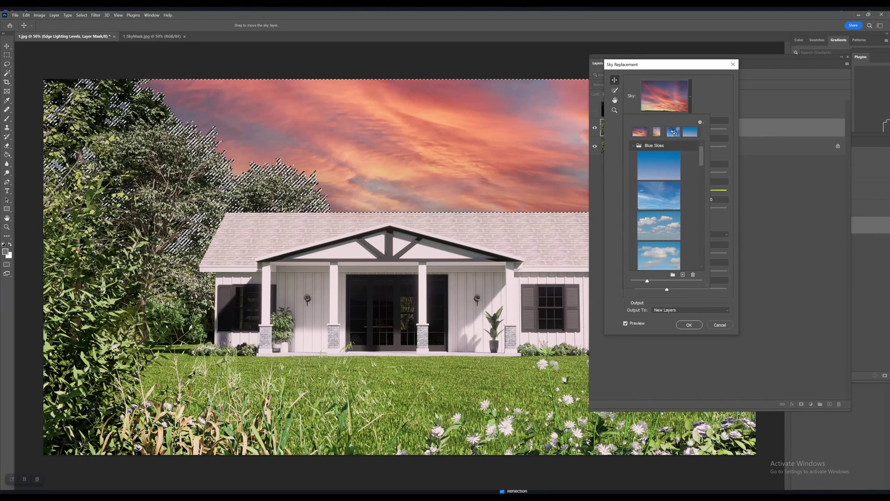
Replace the sky with the fourth Blue Skies preset, the light blue one with white clouds
click(659, 255)
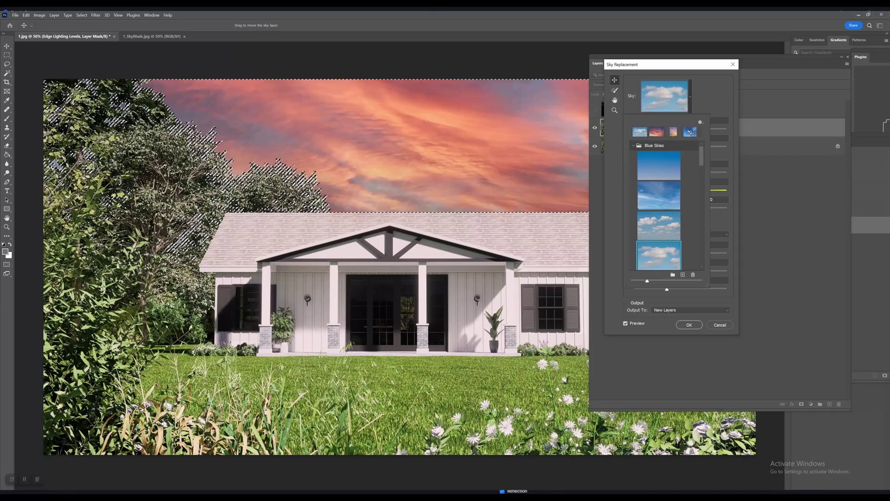
key(Return)
key(Return)
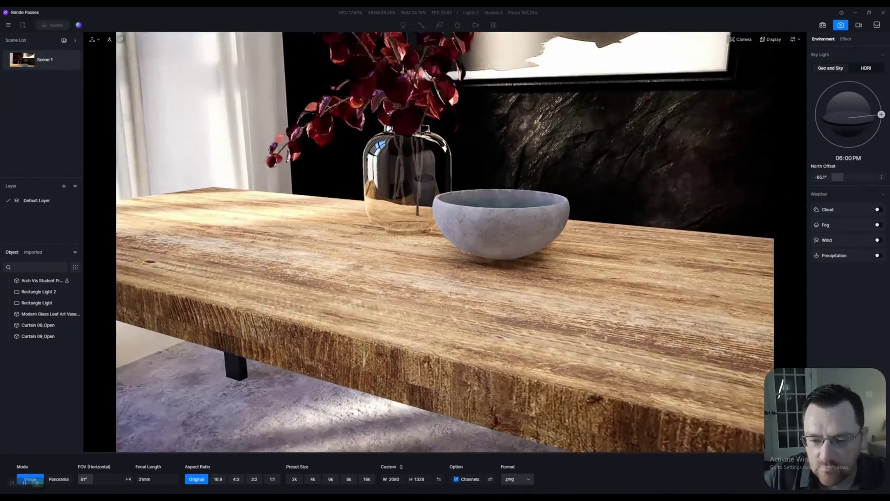
Switch back to D5 Render, inspect the bowl on the wooden table up close, and show the list of render channels
scroll(445, 242, up, 5)
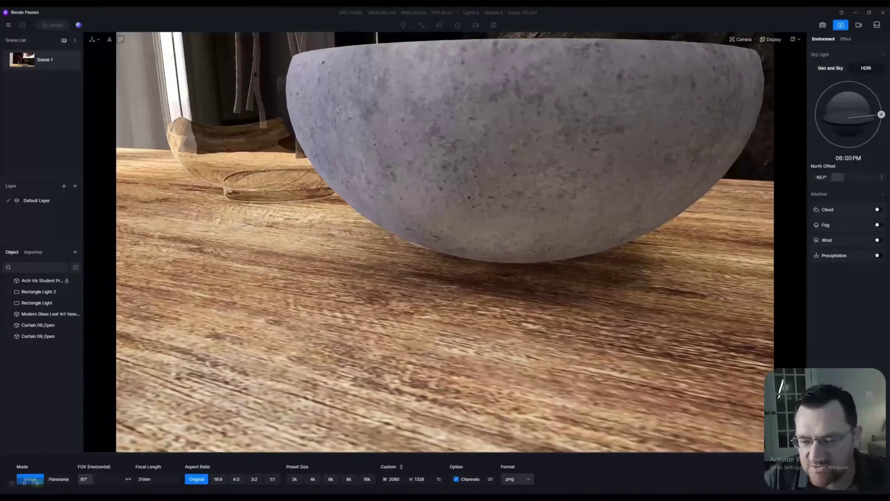
scroll(445, 242, down, 3)
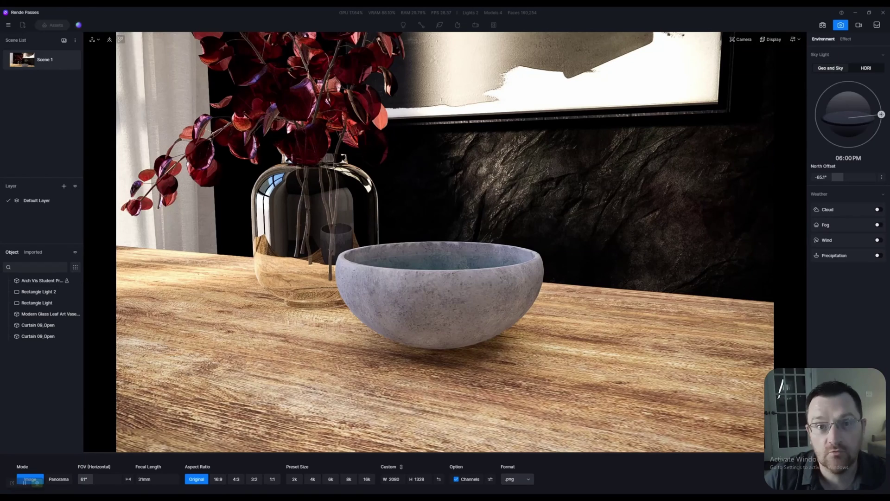
click(490, 478)
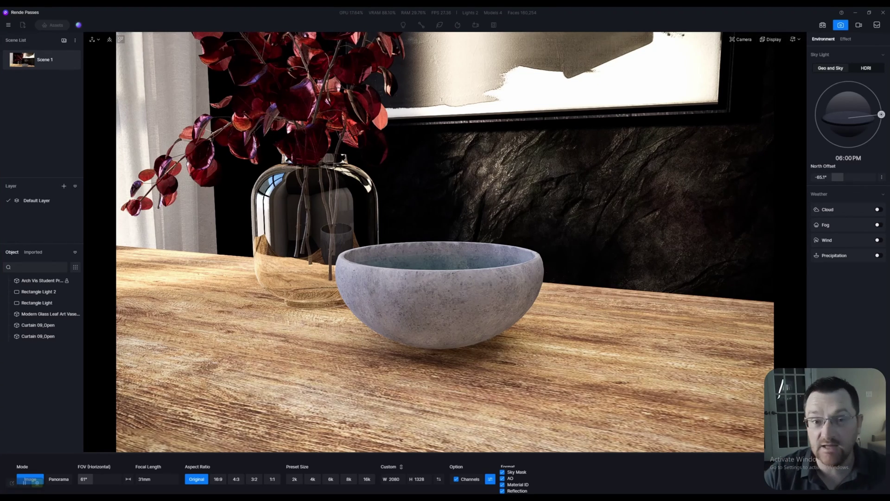
Switch to the bathroom render in Photoshop and select the green plant leaves on the Material ID layer with the Magic Wand
key(s)
key(e)
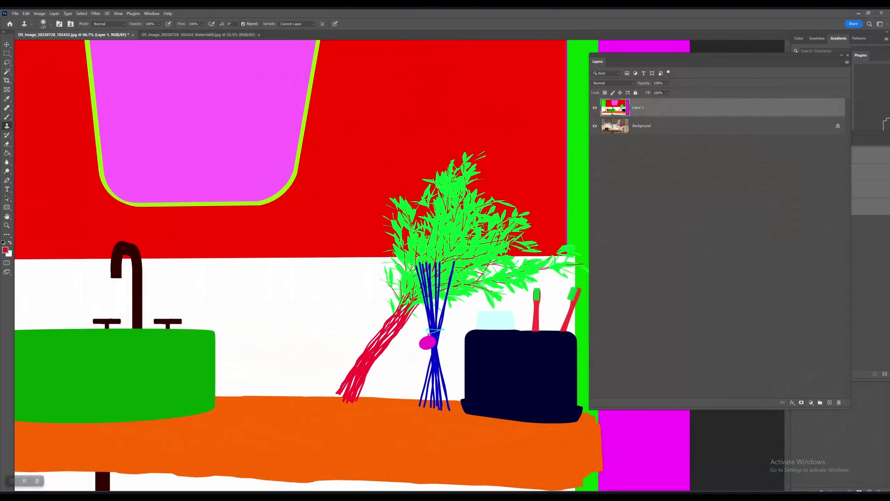
key(w)
click(457, 234)
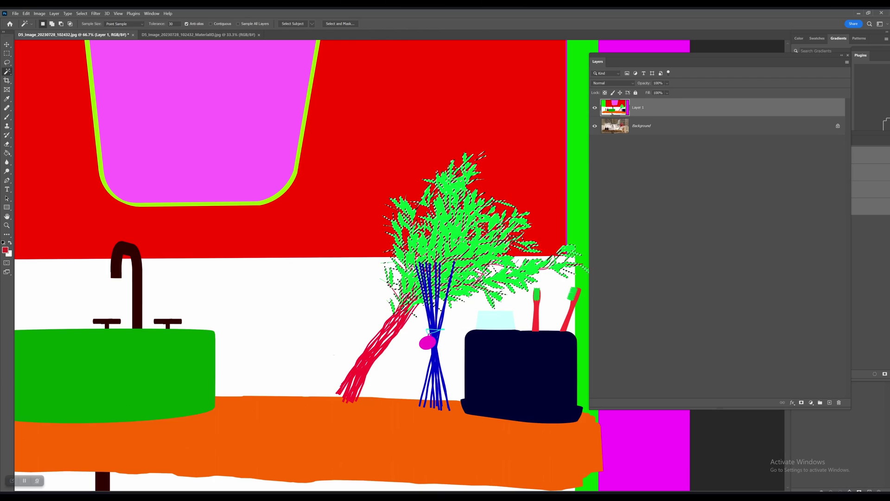
Hide the Material ID layer and duplicate the Background layer with the leaf selection active
click(594, 107)
click(595, 107)
right_click(671, 124)
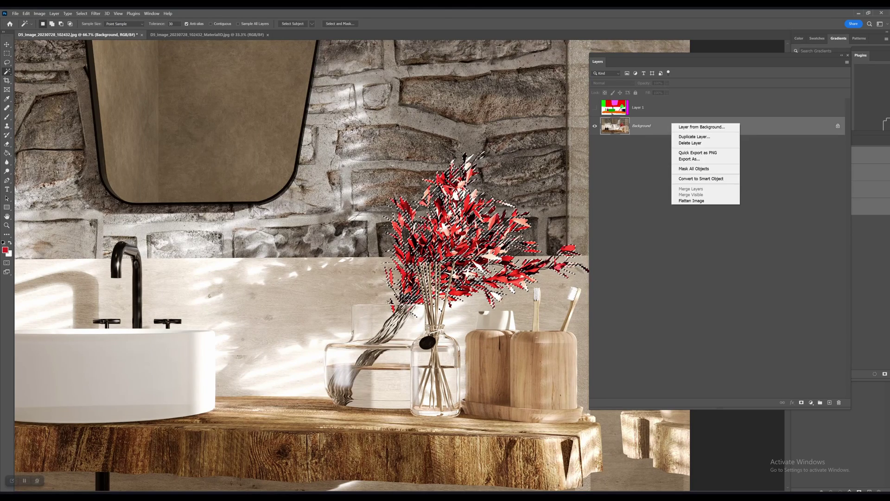
click(694, 137)
key(Return)
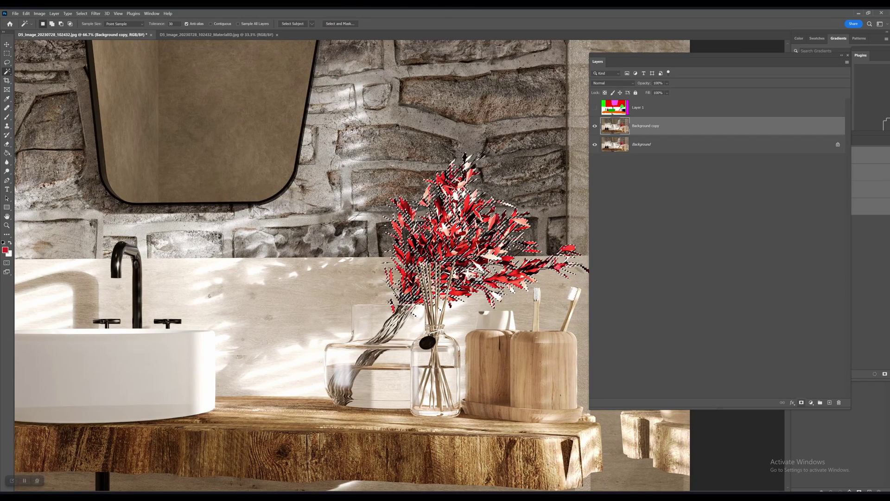
Add a Levels adjustment masked to the selected leaves and raise its shadow input, with the midtone at 0.96
click(811, 403)
click(820, 305)
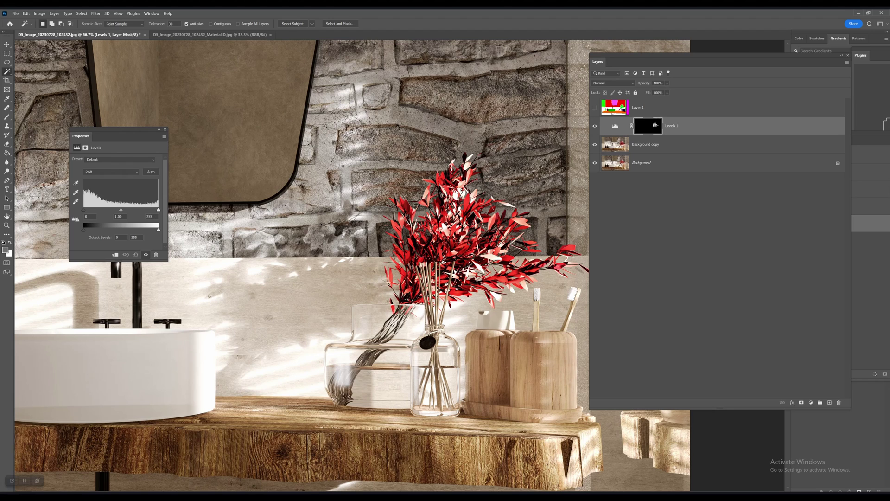
drag(120, 210, 106, 210)
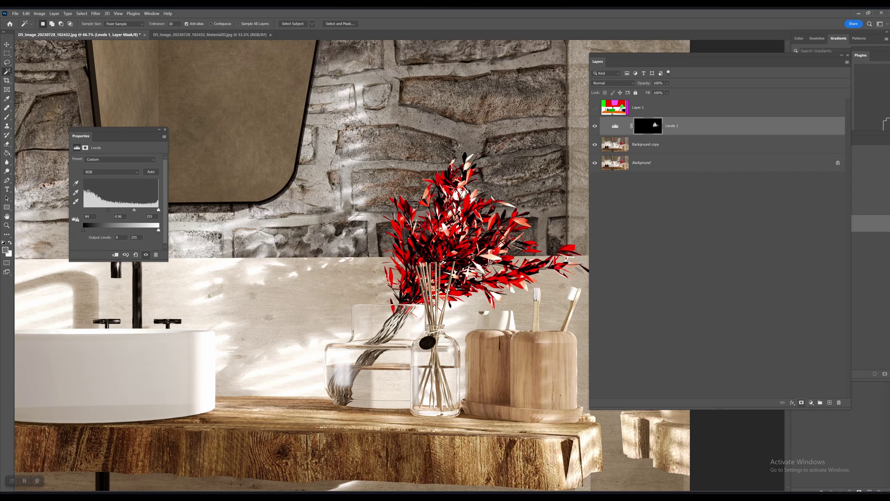
Add a Brightness/Contrast adjustment over the whole image and raise the brightness to about 50
click(811, 402)
click(835, 299)
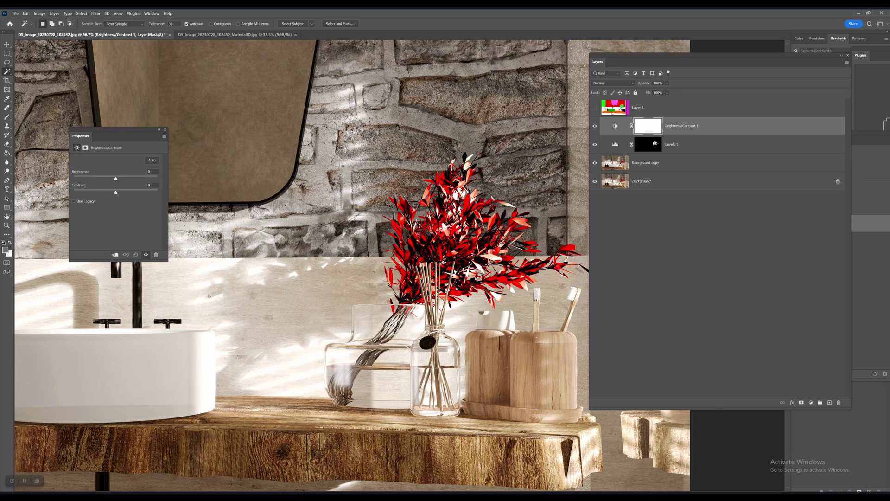
drag(116, 178, 129, 178)
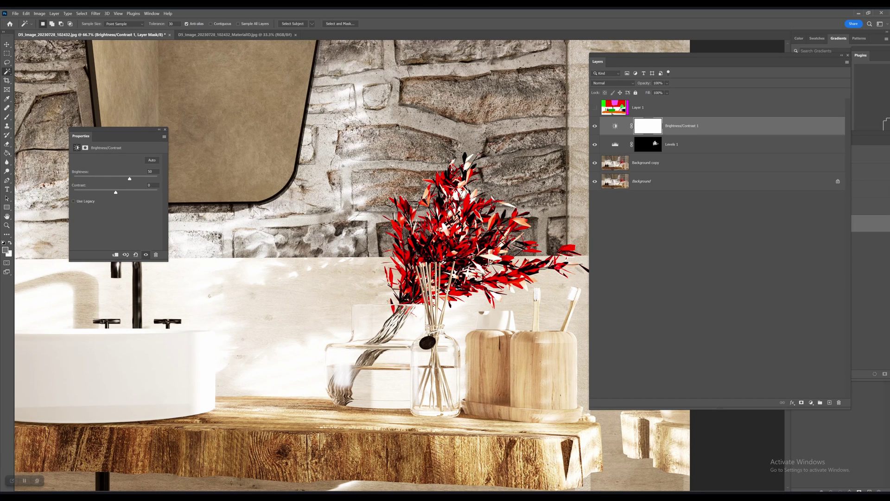
Merge the Brightness/Contrast, Levels and Background copy layers into one layer
shift+click(686, 163)
right_click(706, 132)
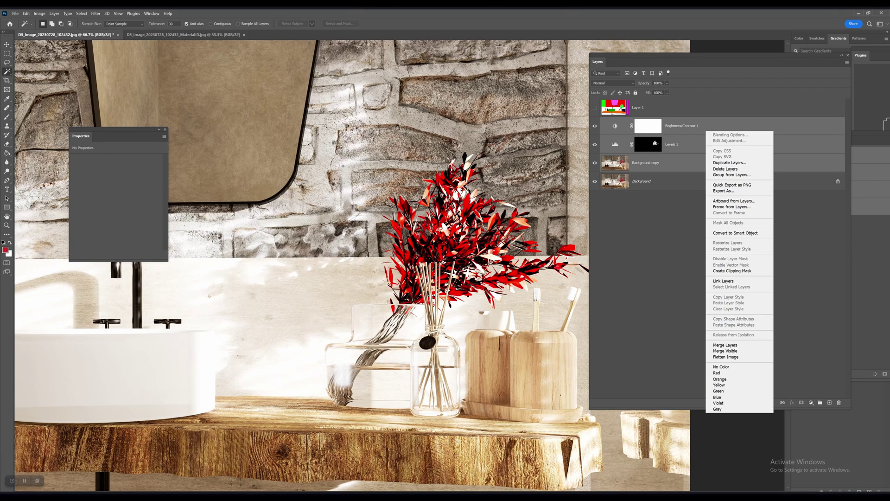
click(725, 345)
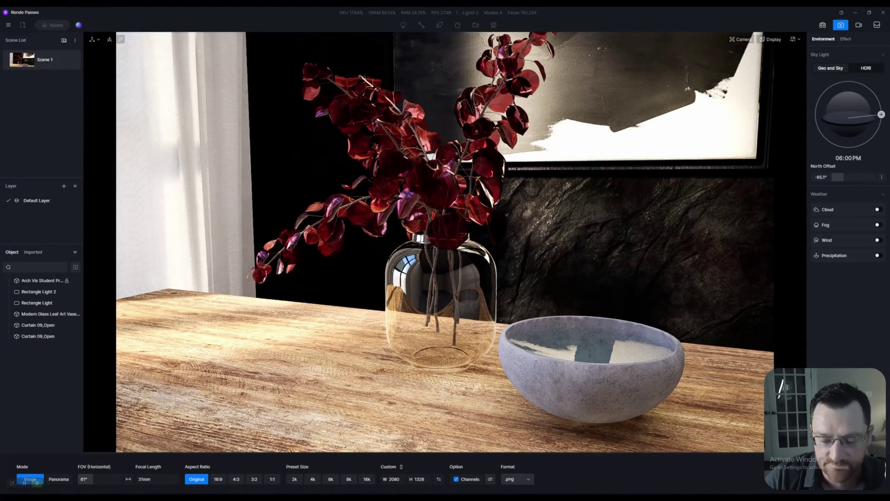
Return to D5 Render and review the available render channels for the vase and bowl scene
click(491, 479)
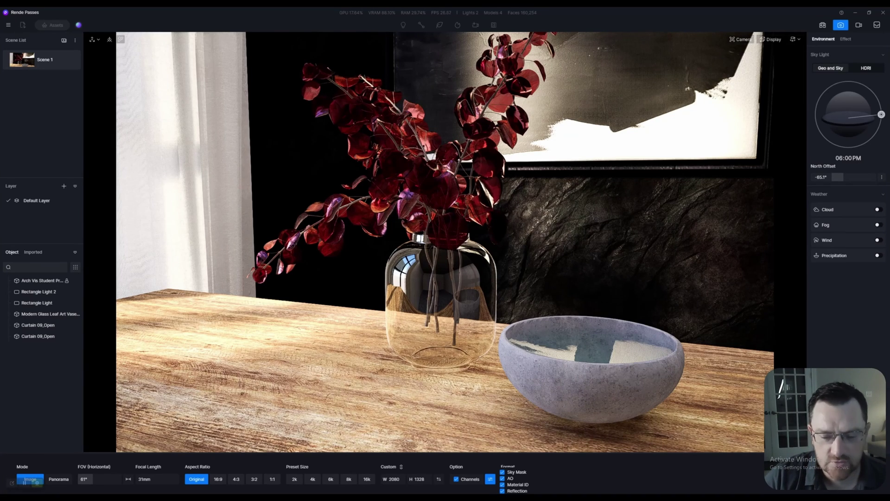
drag(825, 429, 64, 429)
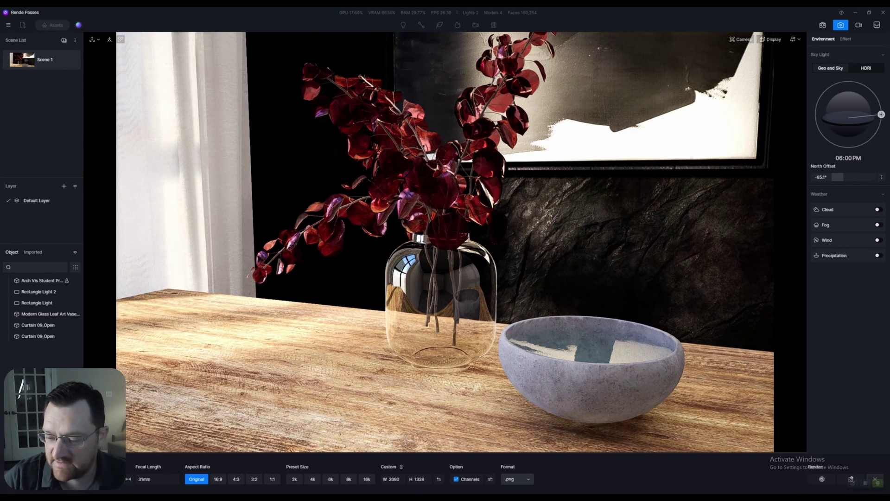
Recall Scene 1 in the main viewport, turn on the Z Depth style effect and adjust its depth range slightly
key(Escape)
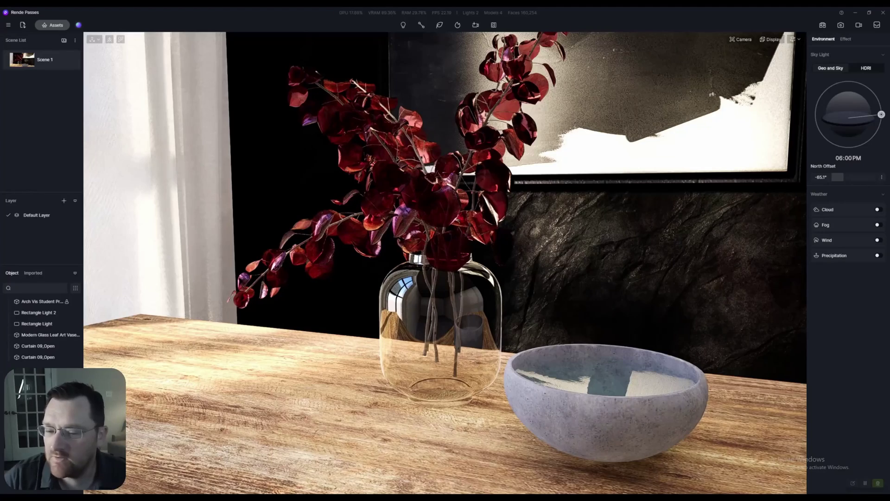
click(66, 59)
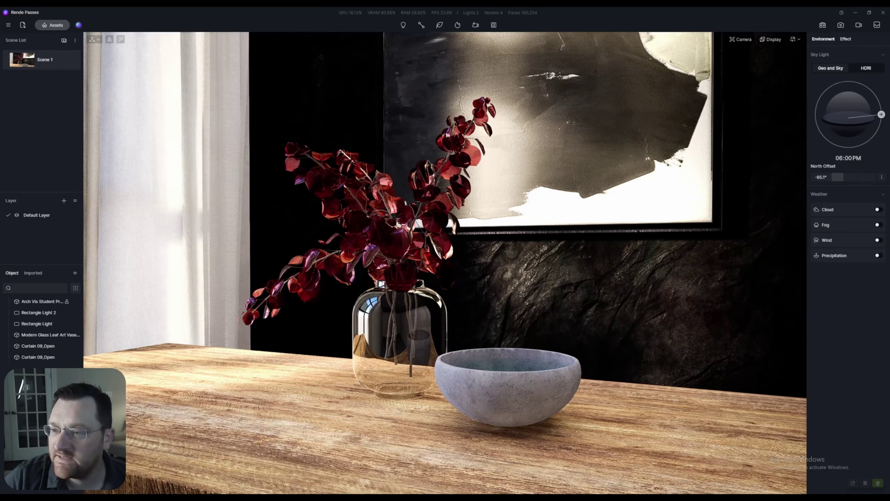
click(845, 39)
scroll(848, 269, down, 1)
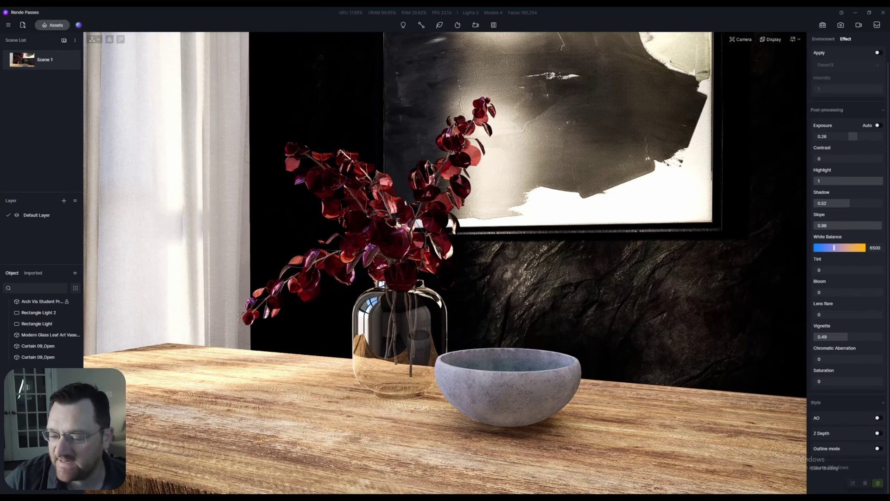
click(878, 433)
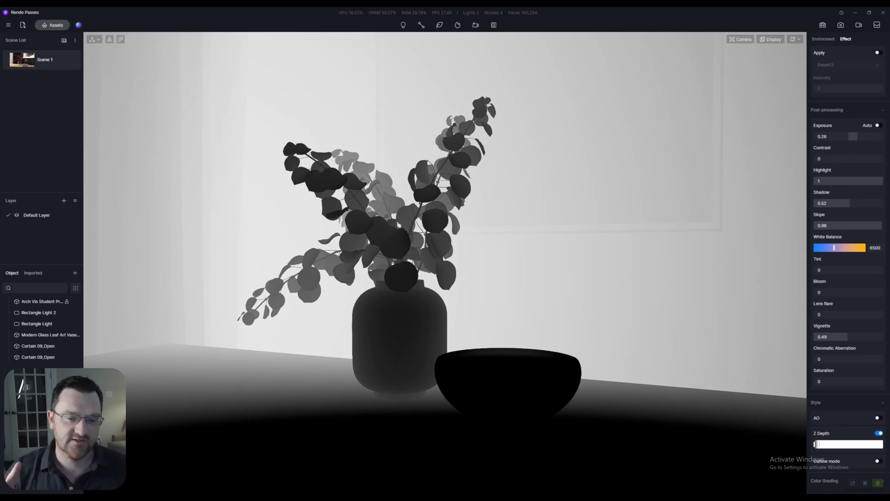
key(ctrl+s)
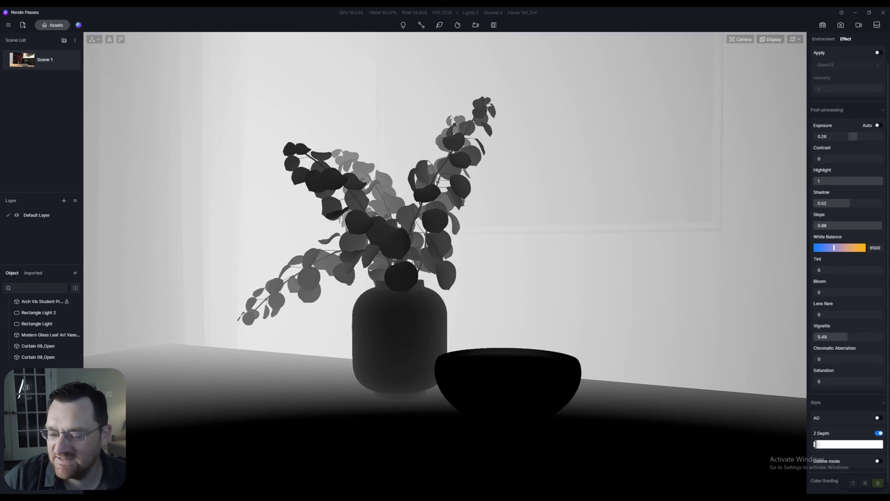
mouse_move(817, 444)
mouse_down()
mouse_move(838, 444)
mouse_move(821, 444)
mouse_up()
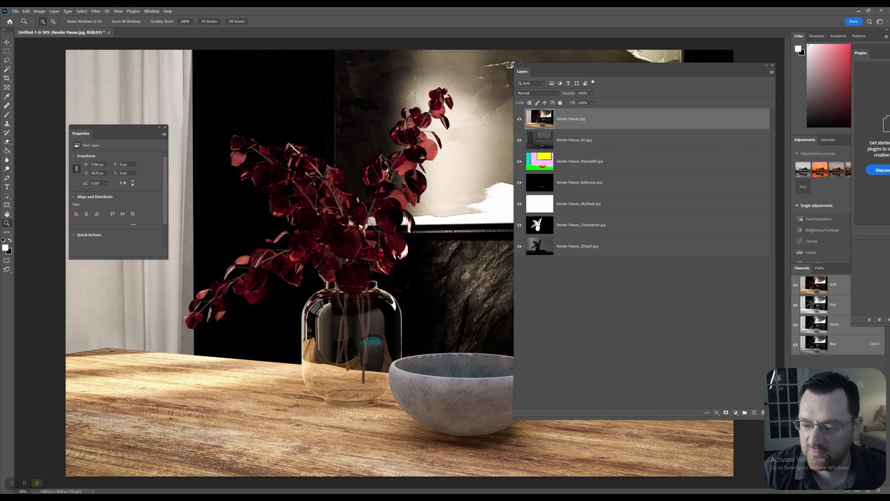
right_click(670, 321)
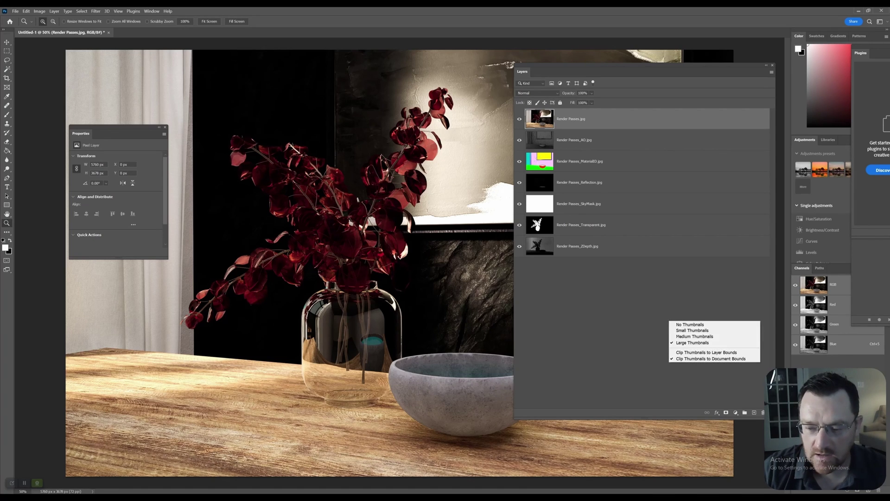
key(Escape)
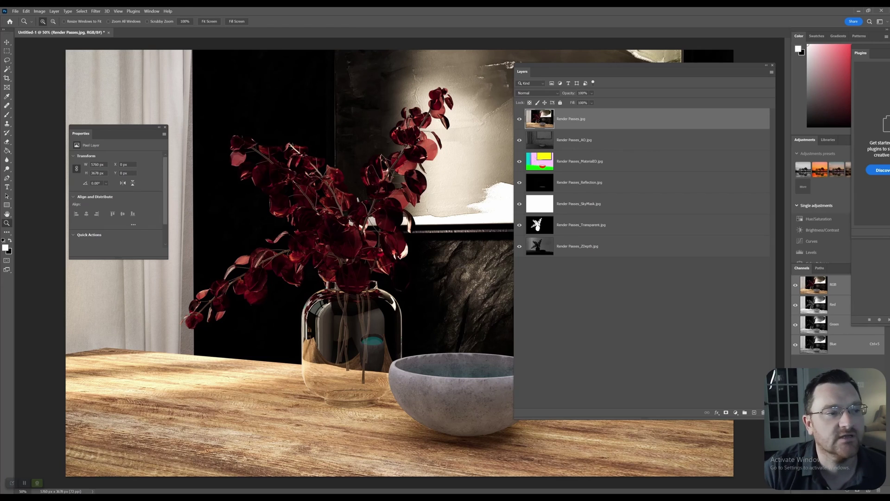
click(16, 11)
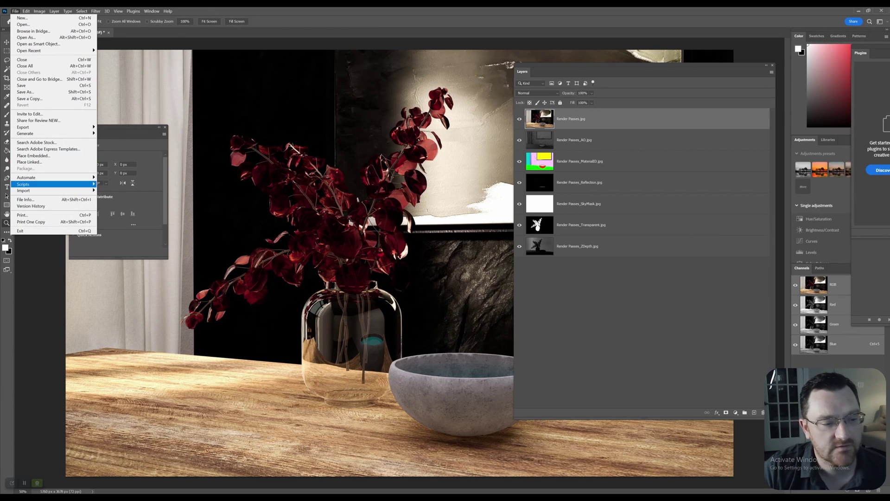
mouse_move(28, 184)
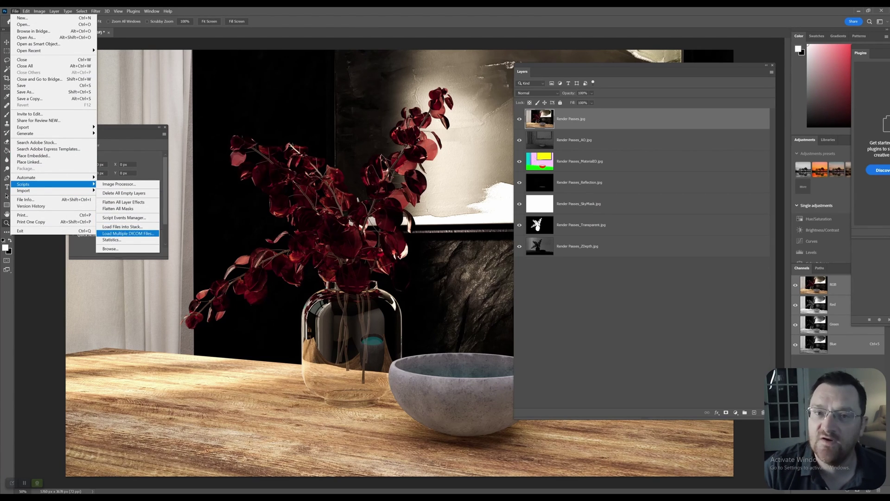
click(128, 233)
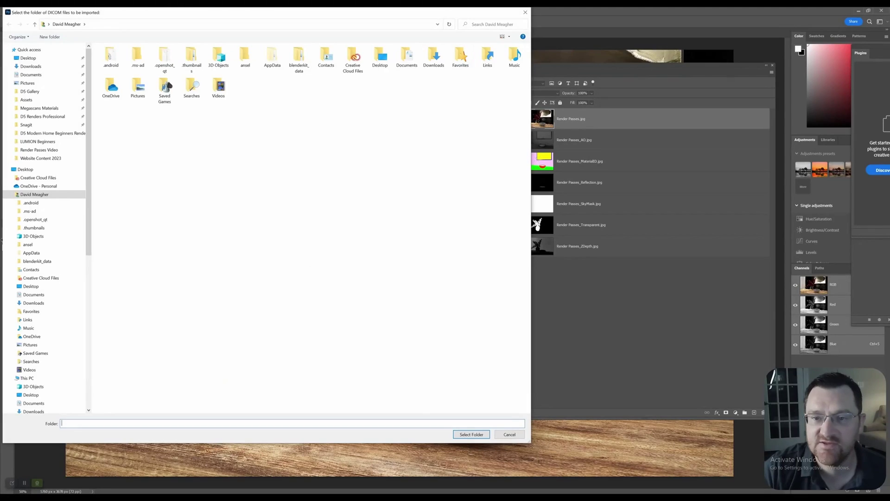
click(526, 12)
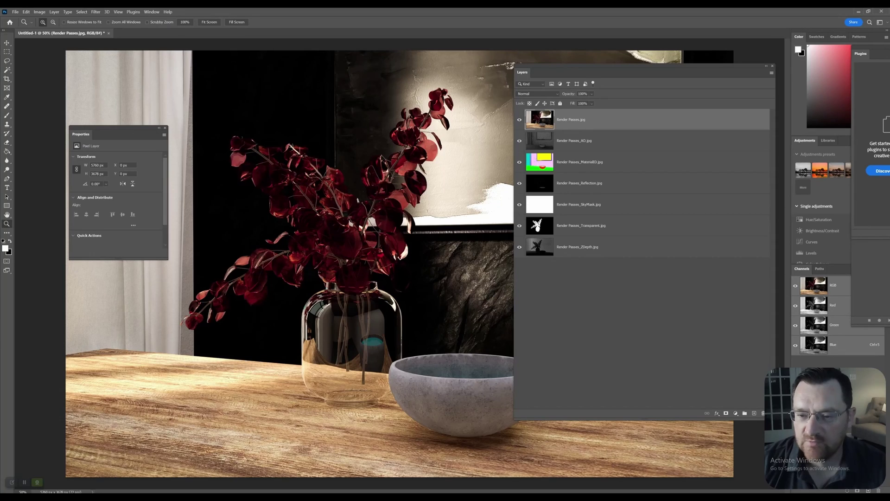
Duplicate the Render Passes.jpg layer with the default name, keeping the layer list clear of the image
click(579, 183)
click(574, 140)
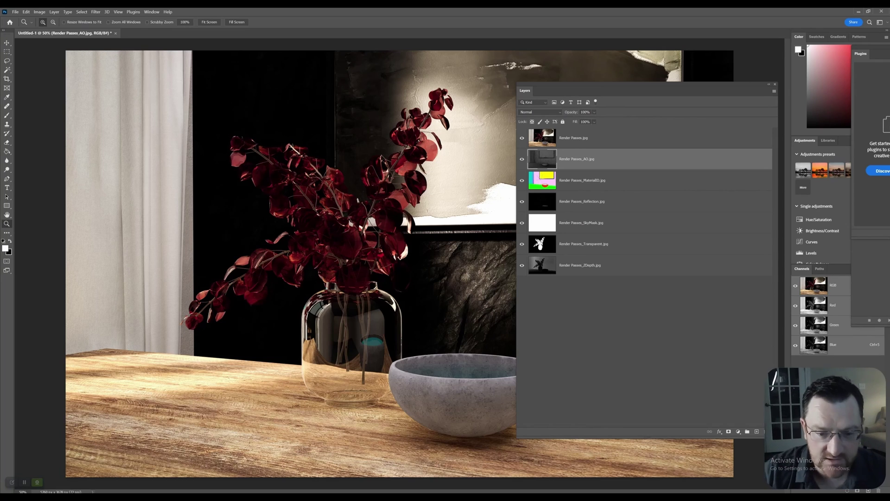
click(405, 222)
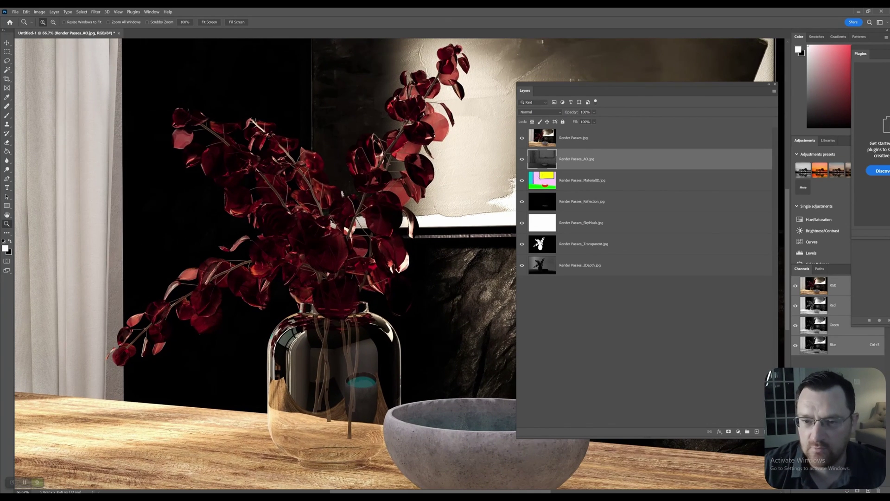
drag(644, 84, 767, 81)
click(696, 134)
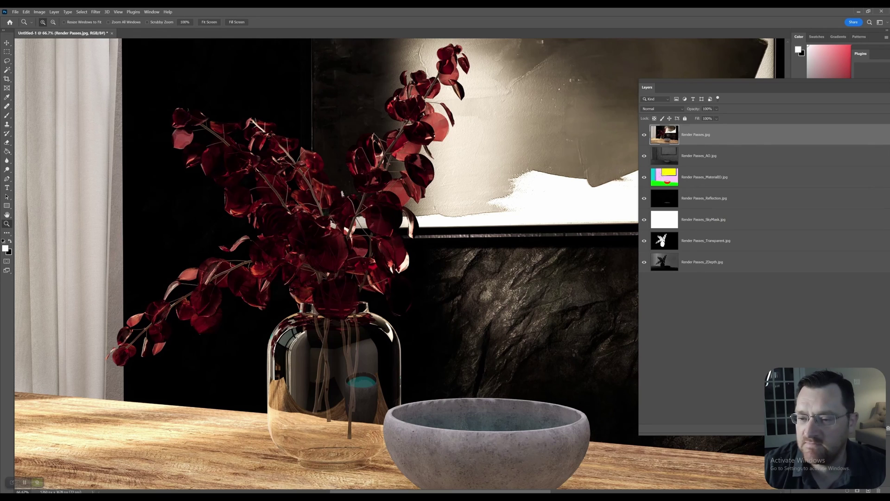
right_click(701, 136)
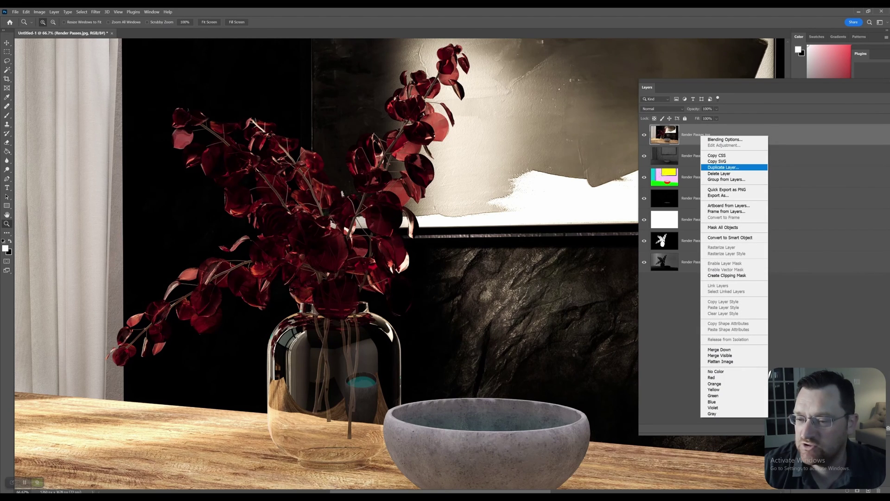
click(724, 168)
key(Return)
drag(693, 83, 616, 68)
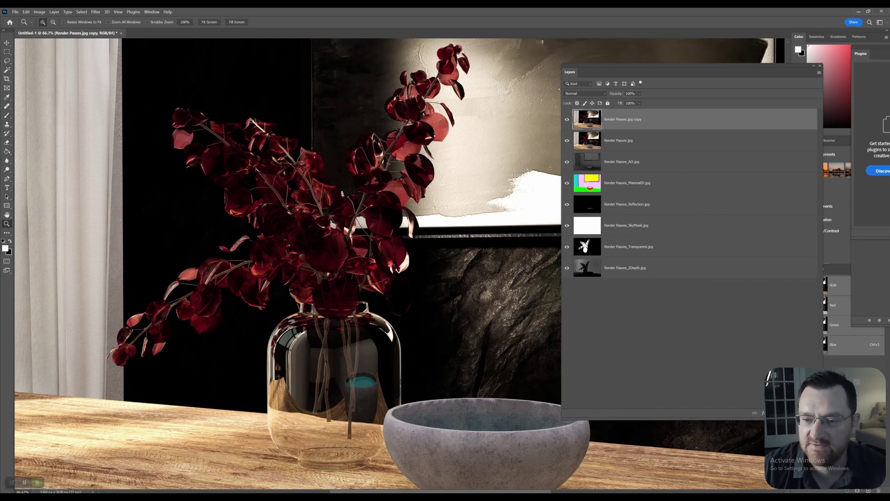
drag(619, 67, 616, 82)
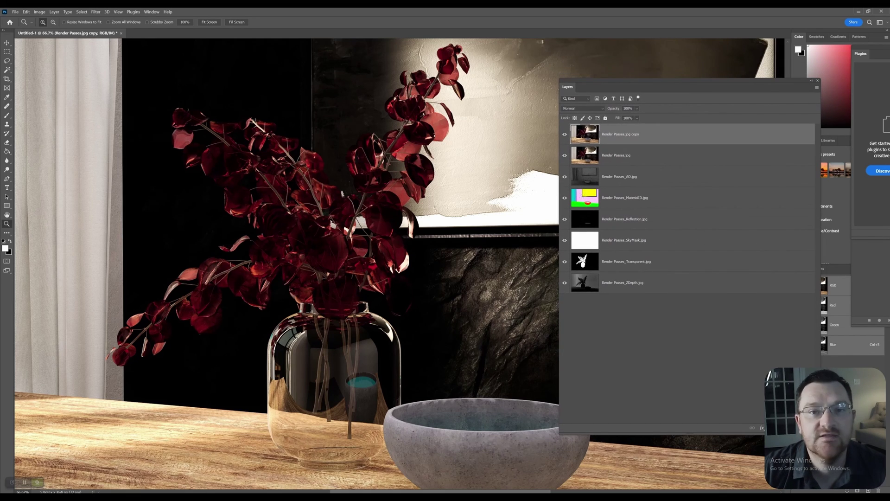
Move the Render Passes_AO.jpg layer above the Render Passes.jpg copy and toggle its visibility to compare
click(619, 176)
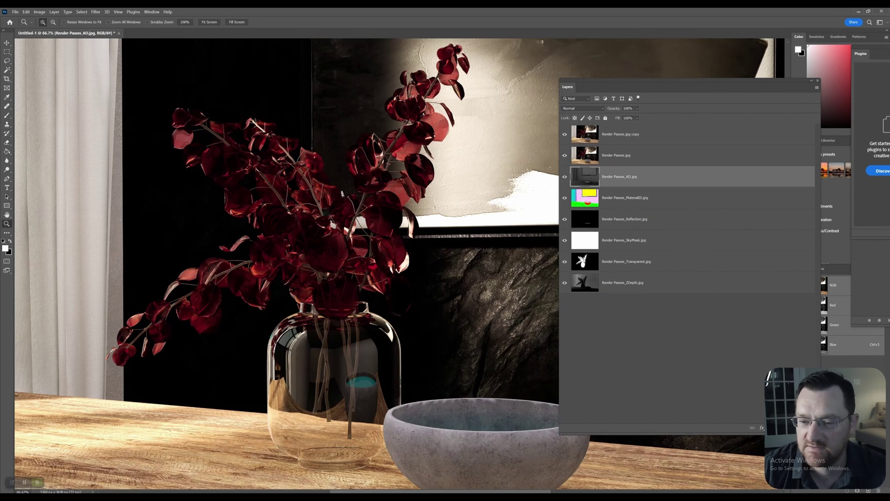
drag(649, 176, 649, 126)
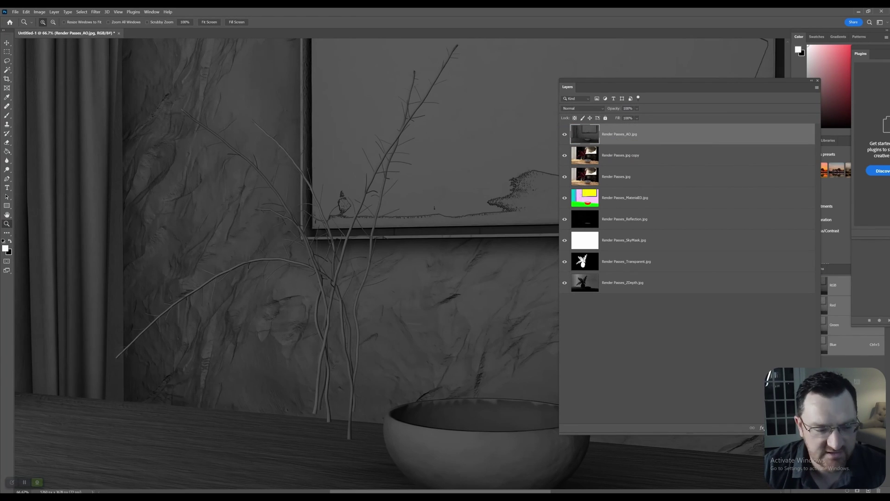
key(ctrl+minus)
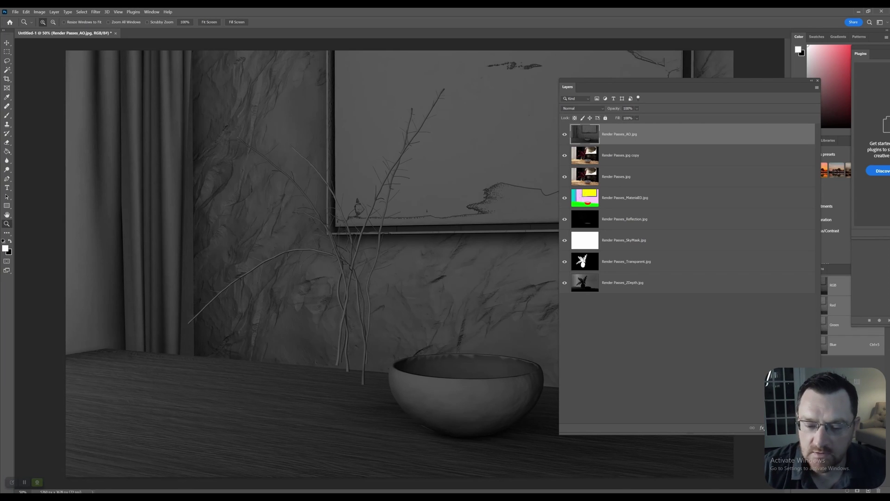
key(ctrl+comma)
key(ctrl+comma)
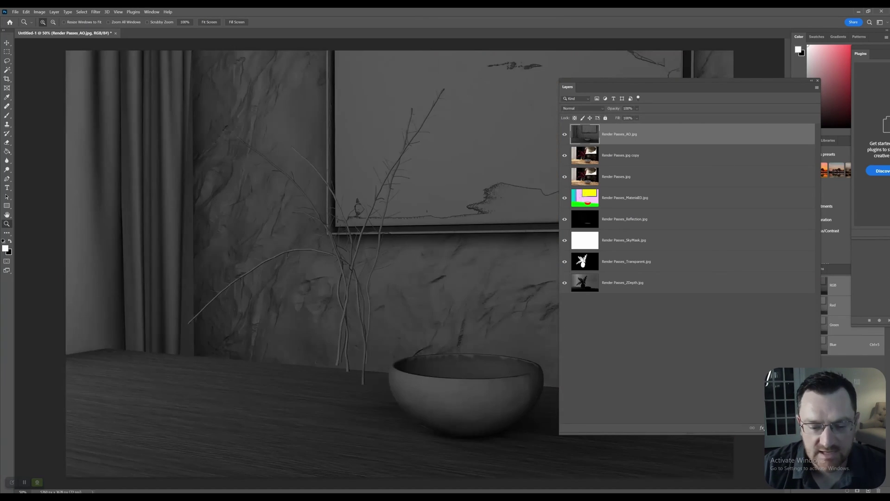
key(ctrl+comma)
key(ctrl+comma)
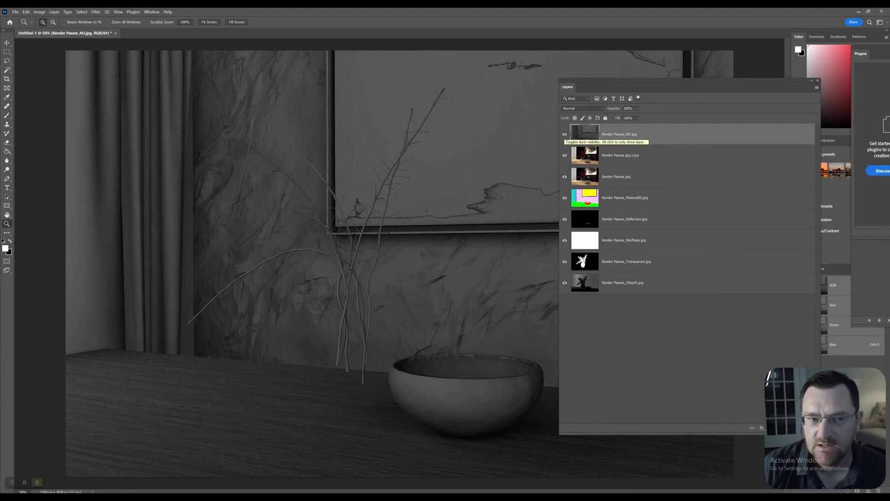
drag(658, 81, 679, 75)
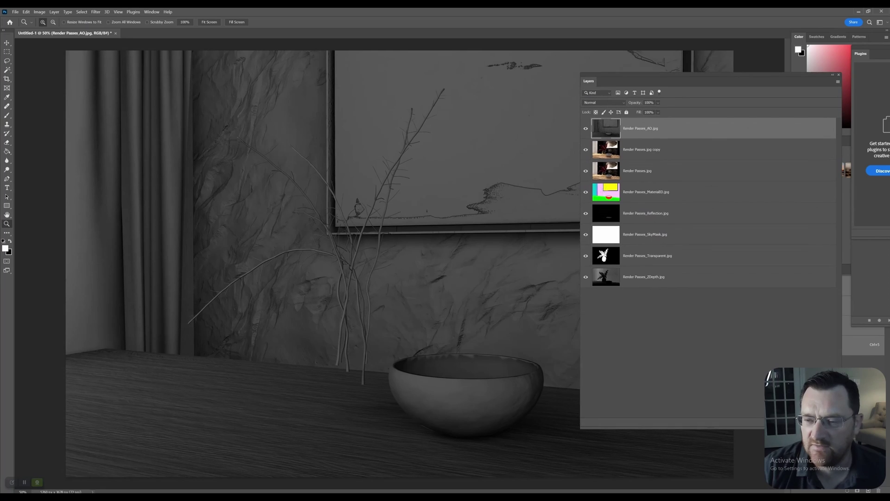
drag(588, 80, 521, 79)
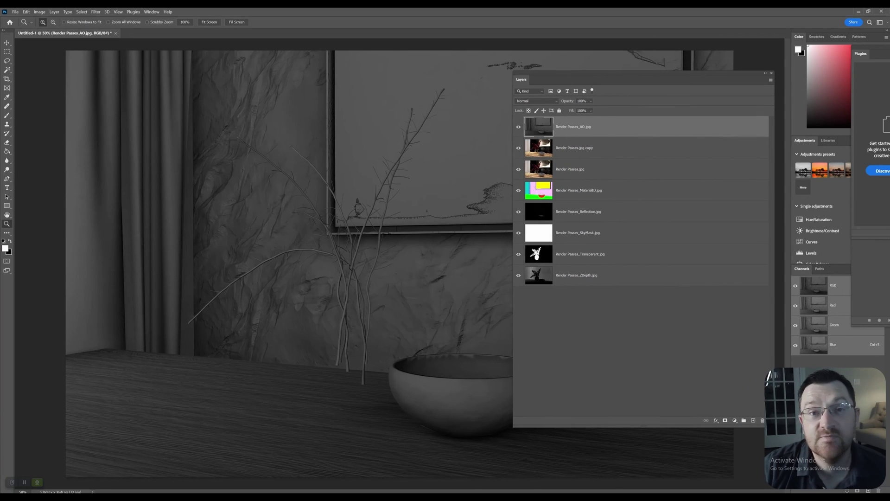
Try the Darken blend mode on the Render Passes_AO.jpg layer and return it to Normal
click(535, 100)
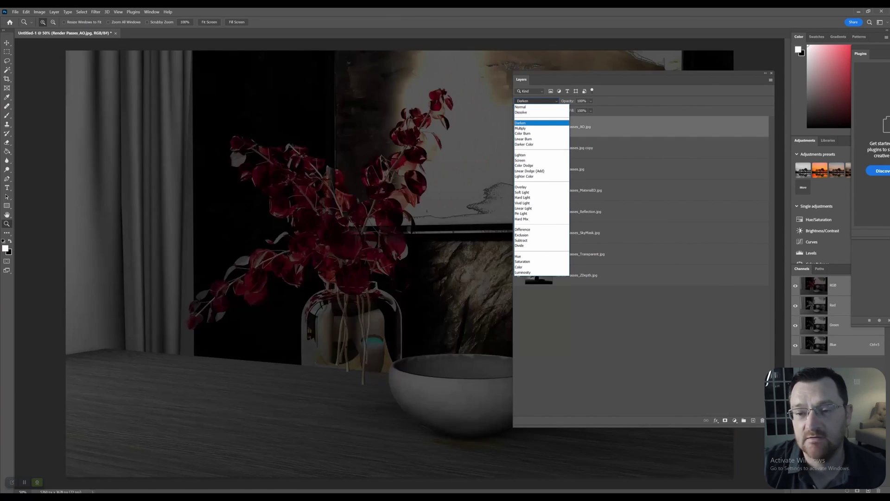
click(520, 107)
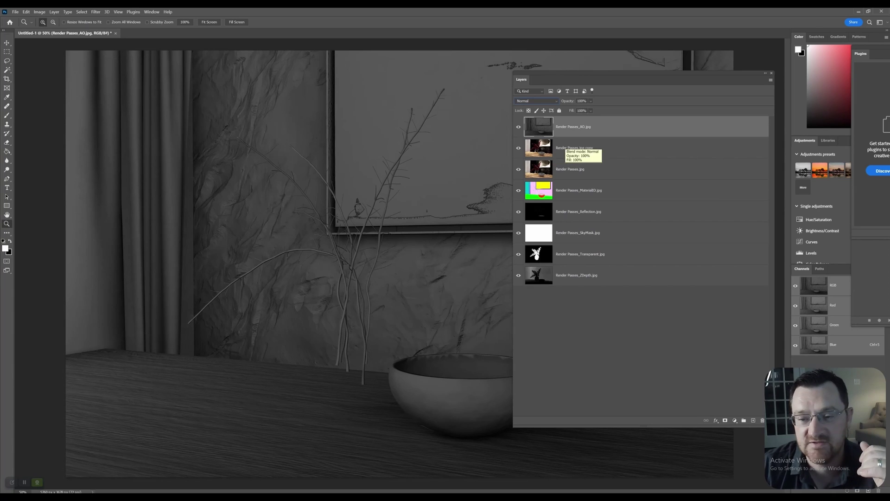
click(543, 149)
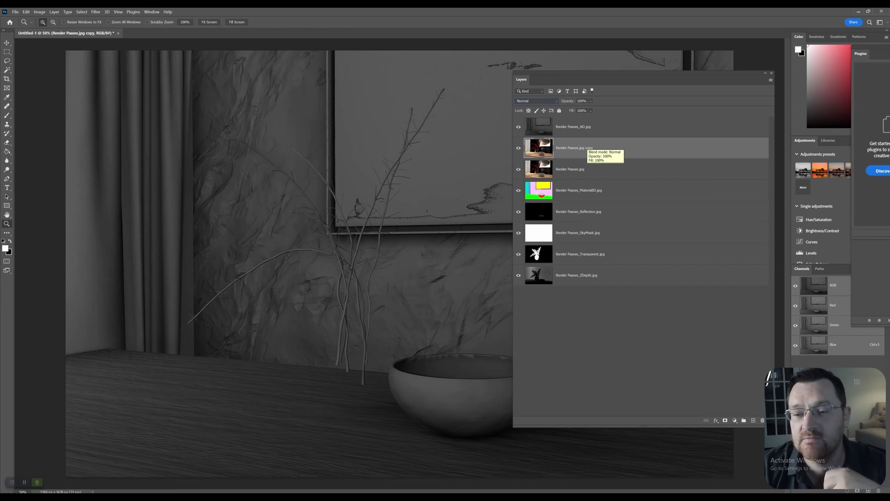
click(573, 129)
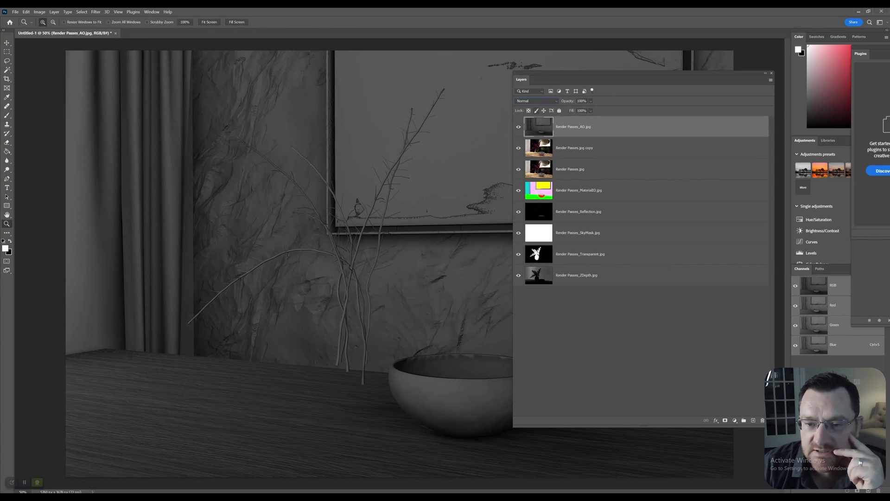
Preview the blend modes from Darken through Soft Light on the Render Passes_AO.jpg layer
click(536, 101)
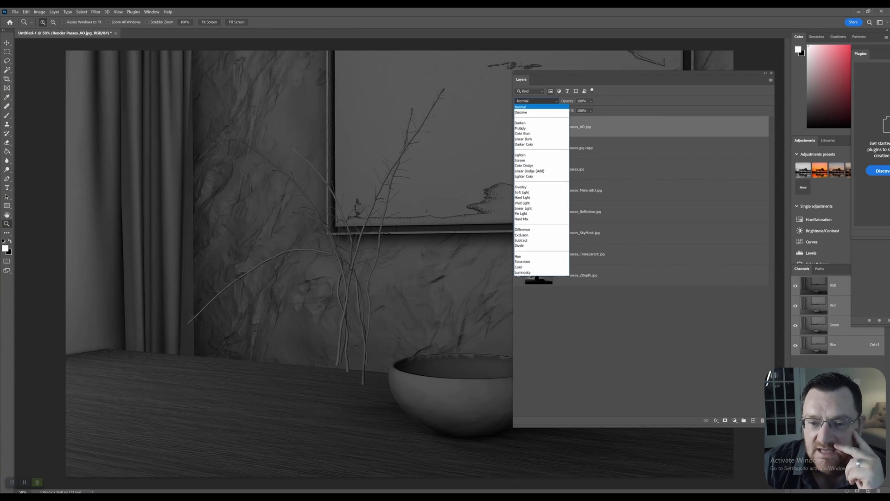
key(Down)
key(Down)
key(Down)
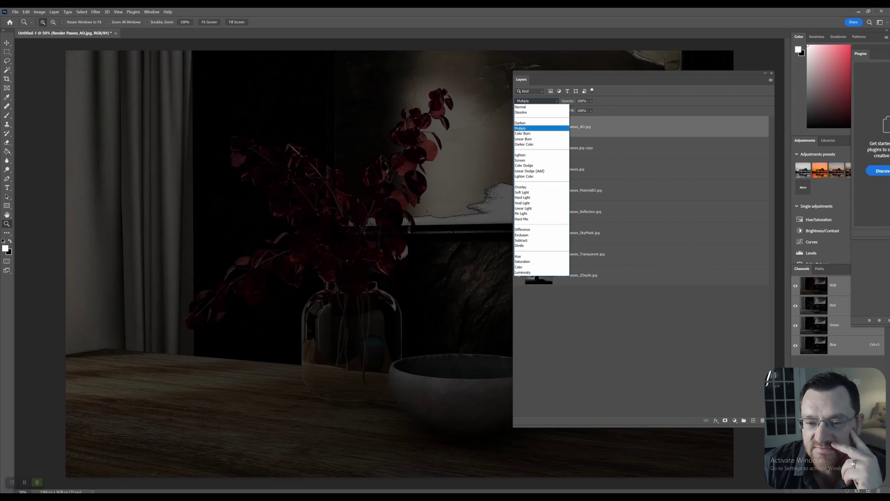
key(Down)
key(Down)
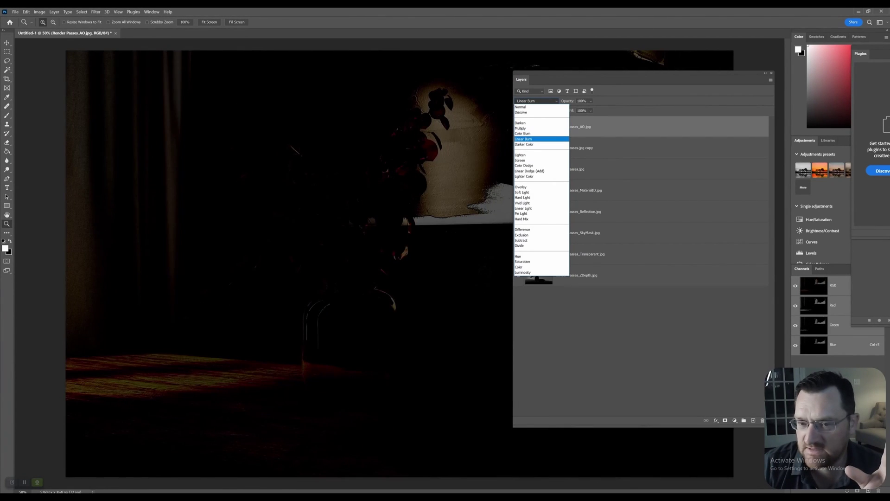
key(Up)
key(Up)
key(Up)
key(Down)
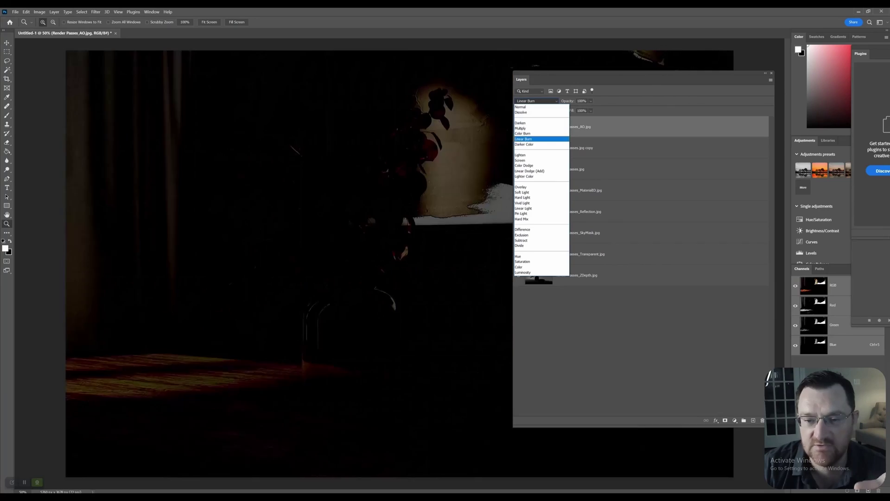
key(Down)
key(Down)
key(Down)
key(Down)
key(Down)
key(Down)
key(Down)
key(Down)
key(Up)
key(Up)
key(Up)
key(Up)
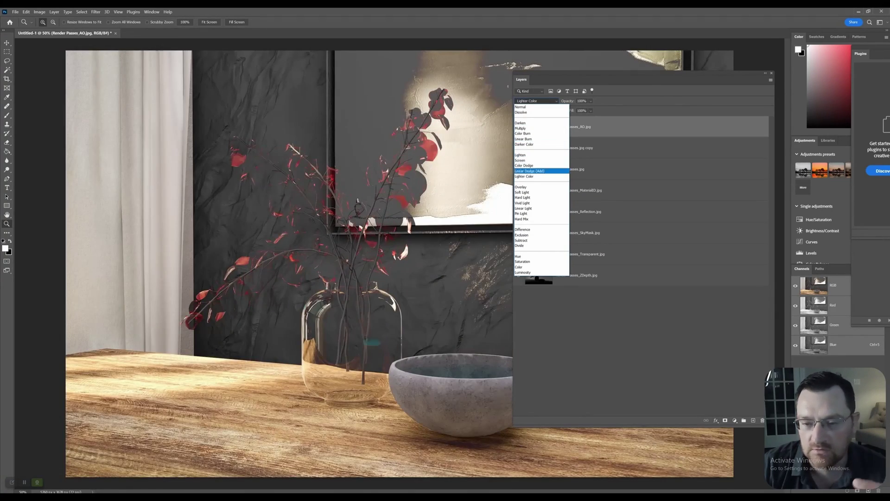
key(Down)
key(Down)
key(Down)
key(Down)
key(Down)
key(Down)
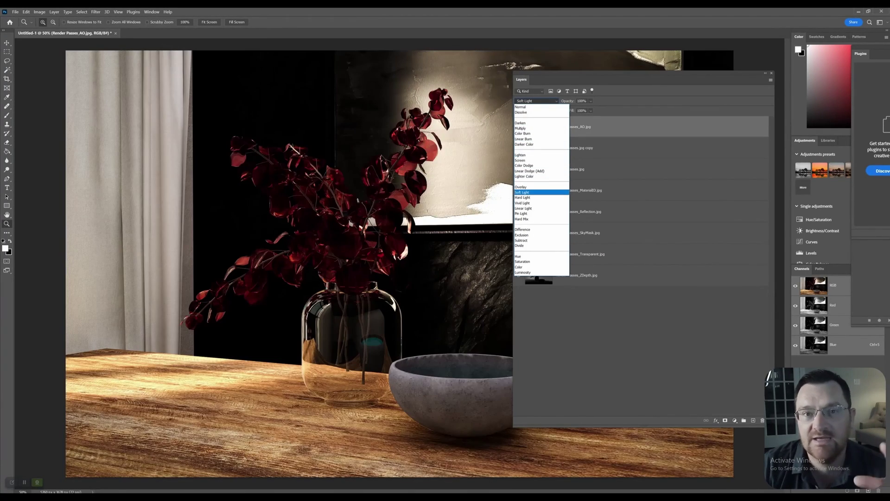
Apply the Multiply blend mode to the Render Passes_AO.jpg layer, try reduced opacities such as 49% and restore the opacity to 100%
key(Up)
key(Up)
key(Up)
key(Up)
key(Up)
key(Up)
key(Up)
key(Up)
key(Up)
key(Up)
key(Up)
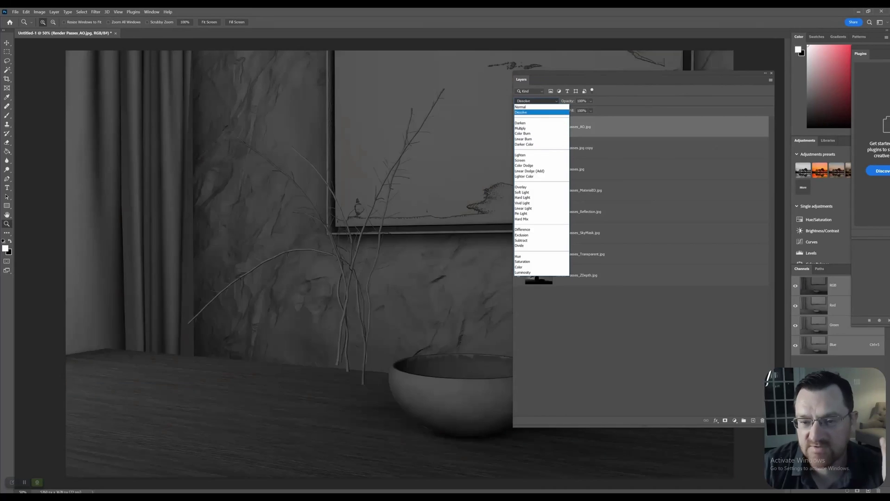
key(Down)
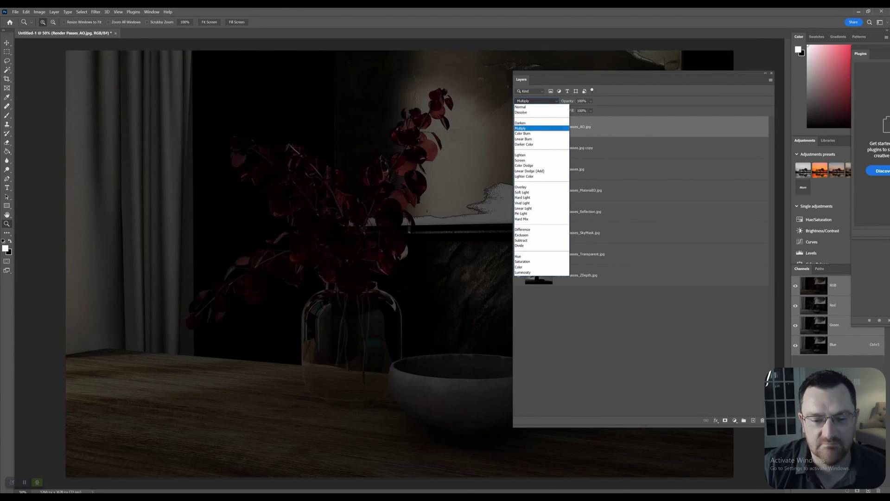
key(Return)
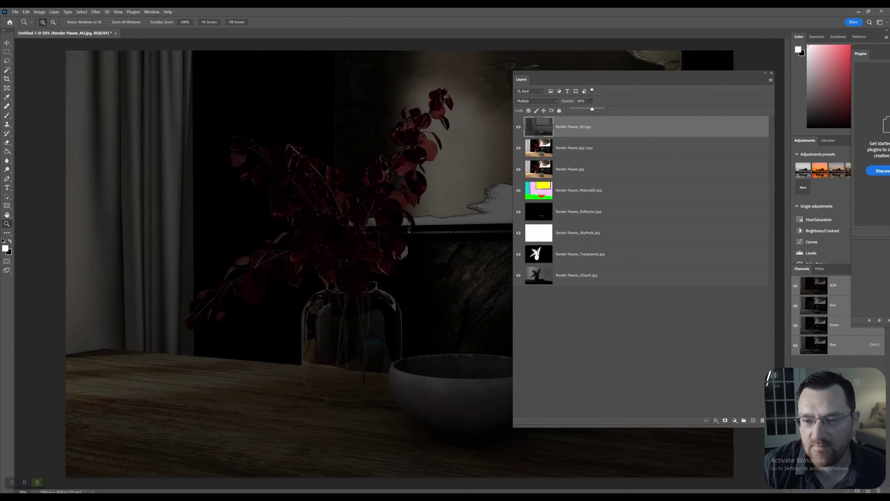
drag(592, 108, 578, 108)
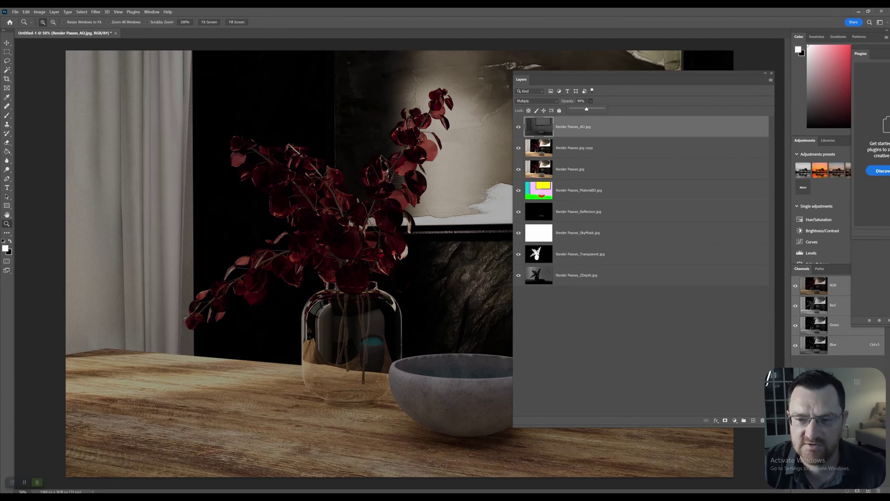
drag(587, 108, 605, 108)
Set the Render Passes_AO.jpg layer's blend mode to Overlay and toggle its visibility to compare it with the plain render
click(536, 101)
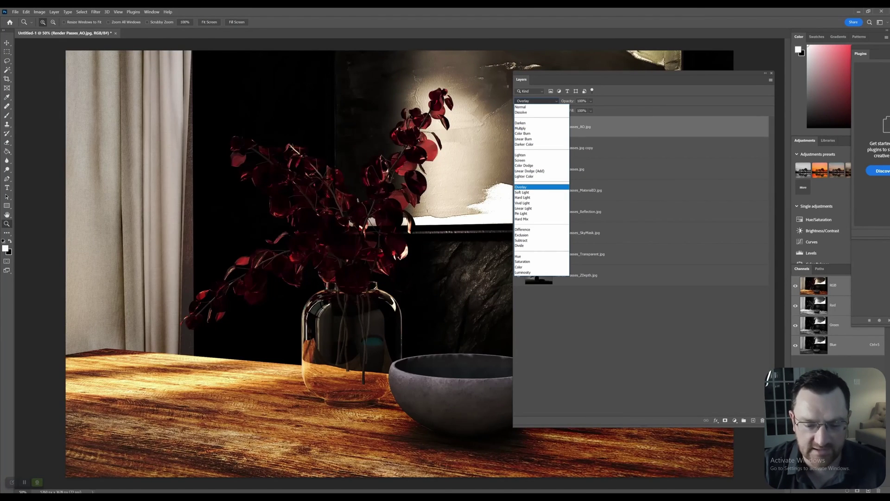
click(538, 187)
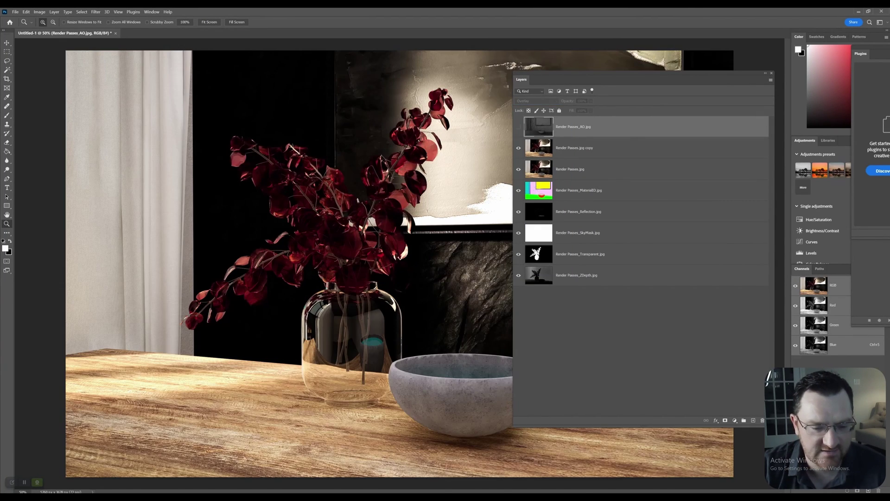
click(519, 127)
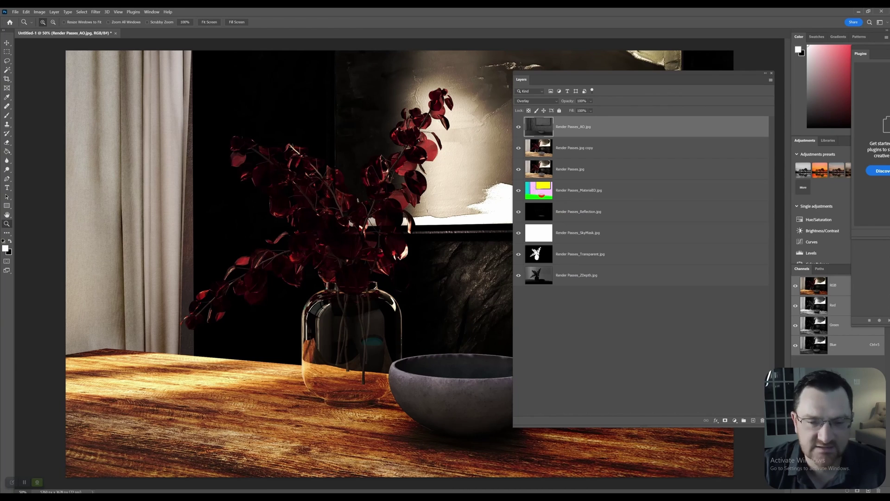
click(518, 126)
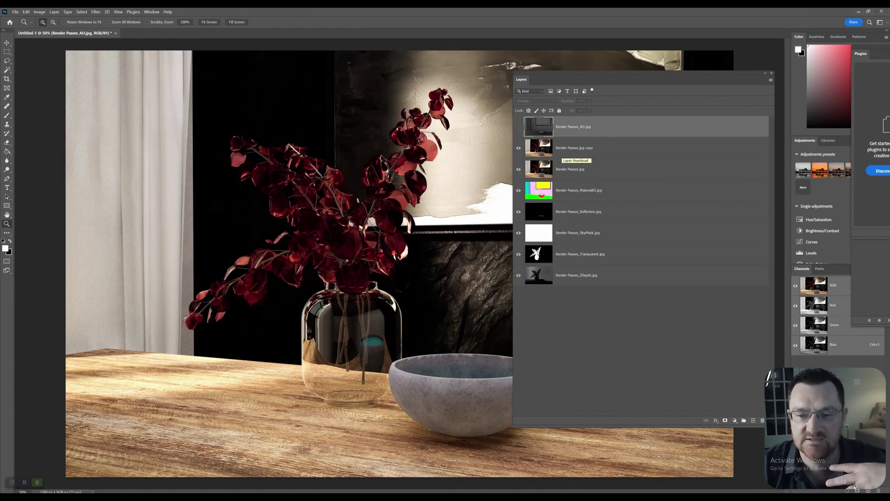
click(575, 149)
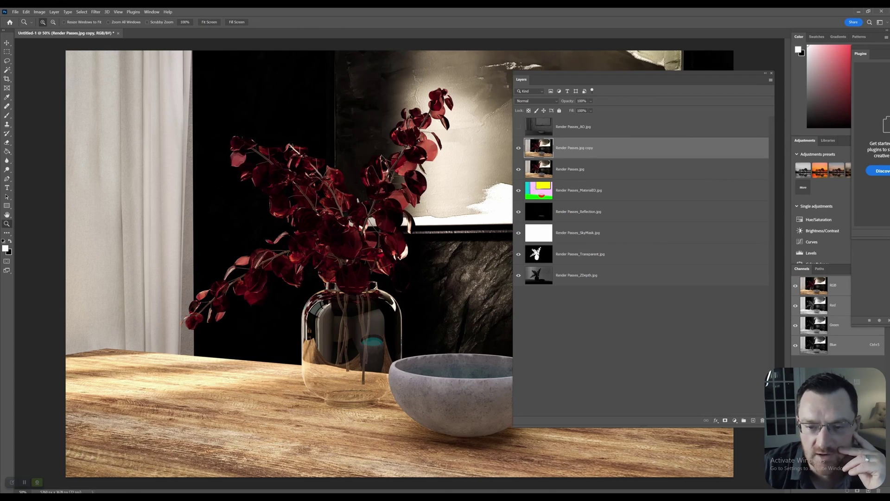
click(518, 127)
click(573, 127)
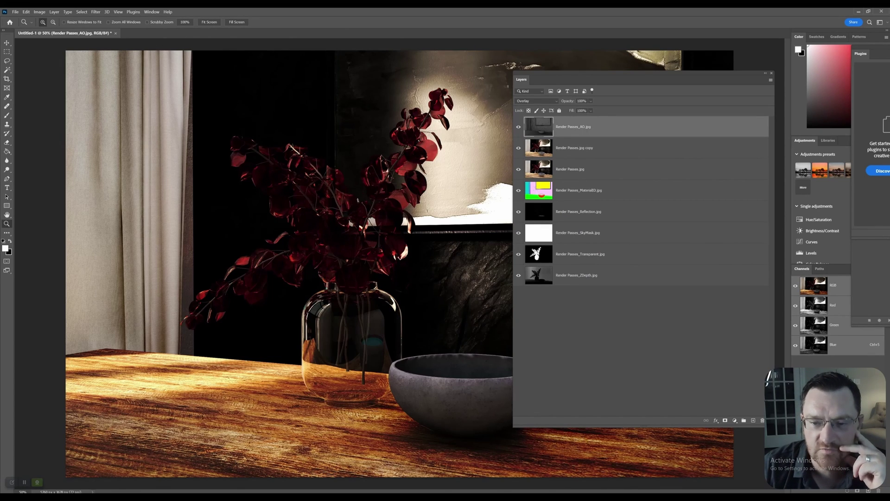
click(519, 127)
click(519, 127)
click(518, 126)
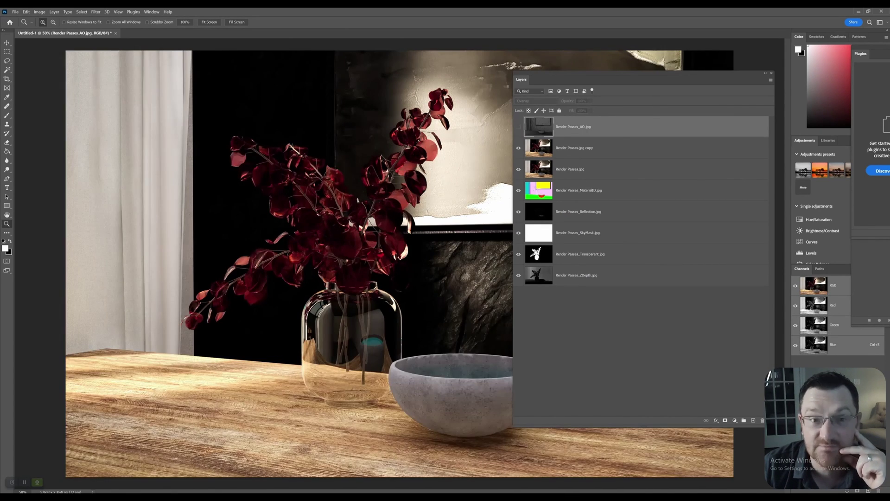
click(518, 127)
Lower the Render Passes_AO.jpg layer's opacity to 17% and toggle its visibility to compare
click(591, 101)
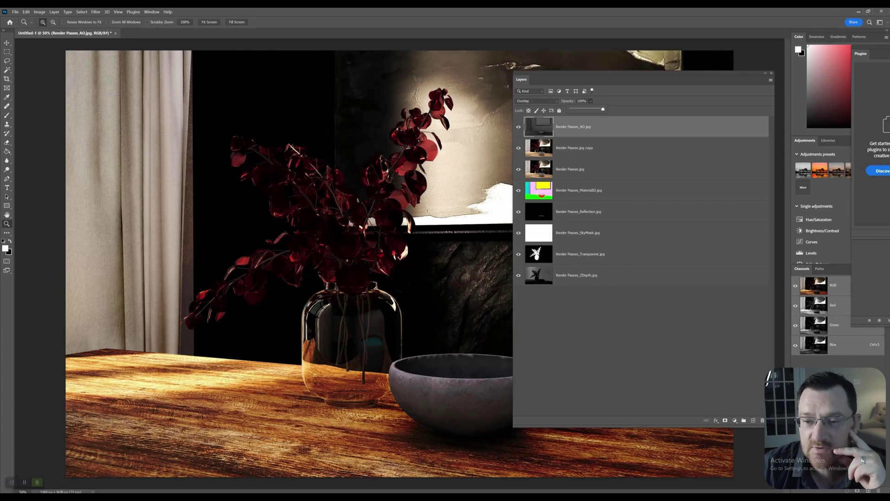
drag(603, 109, 579, 109)
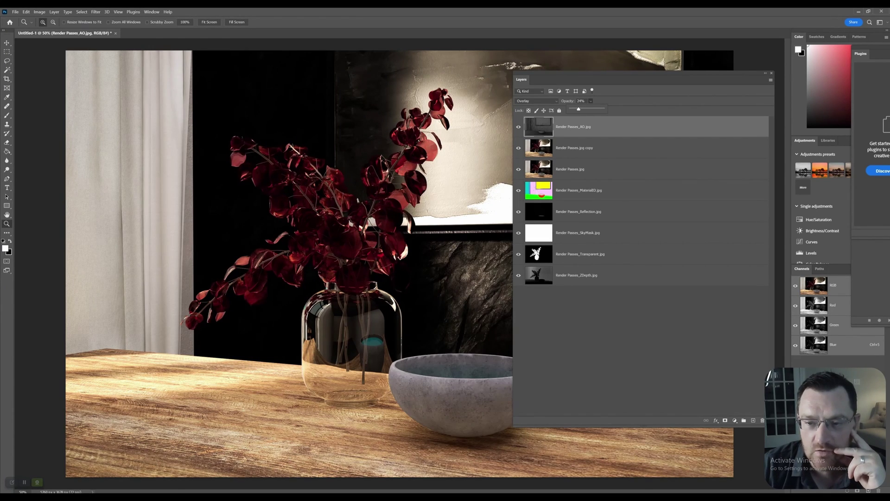
key(Return)
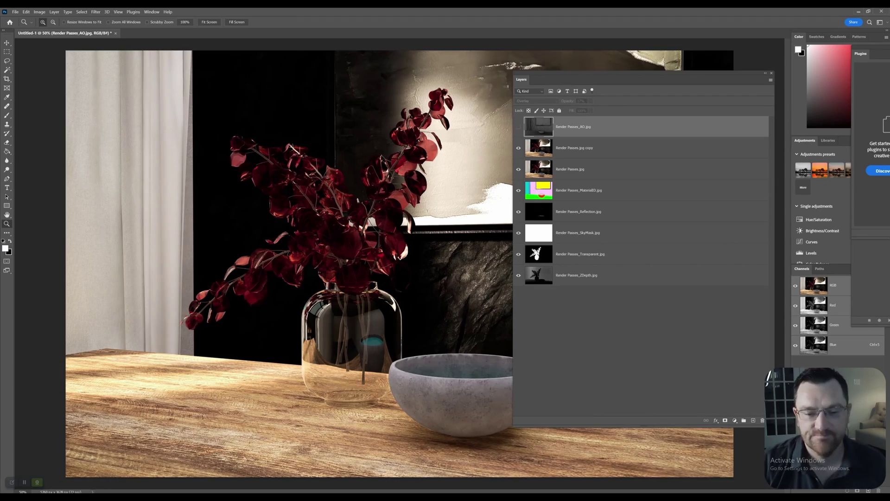
click(518, 127)
click(519, 126)
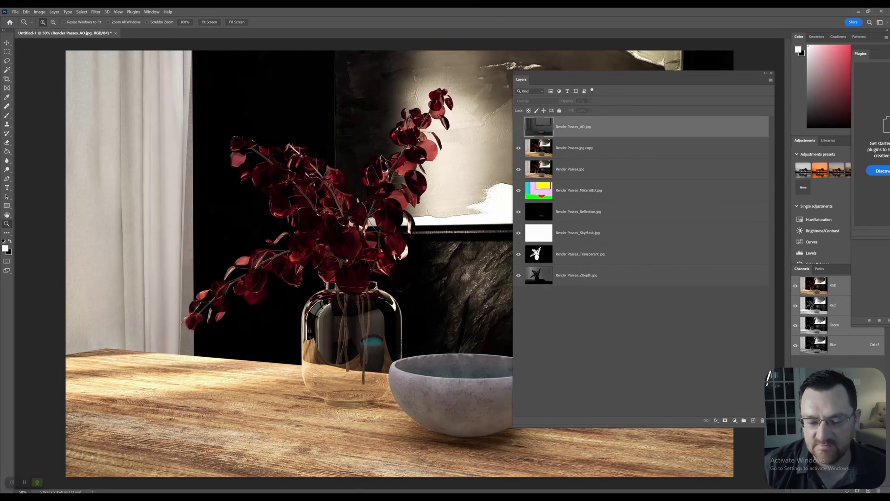
Inspect the base of the bowl up close at 200% while toggling the Render Passes_AO.jpg layer's visibility
click(488, 437)
click(488, 437)
click(488, 438)
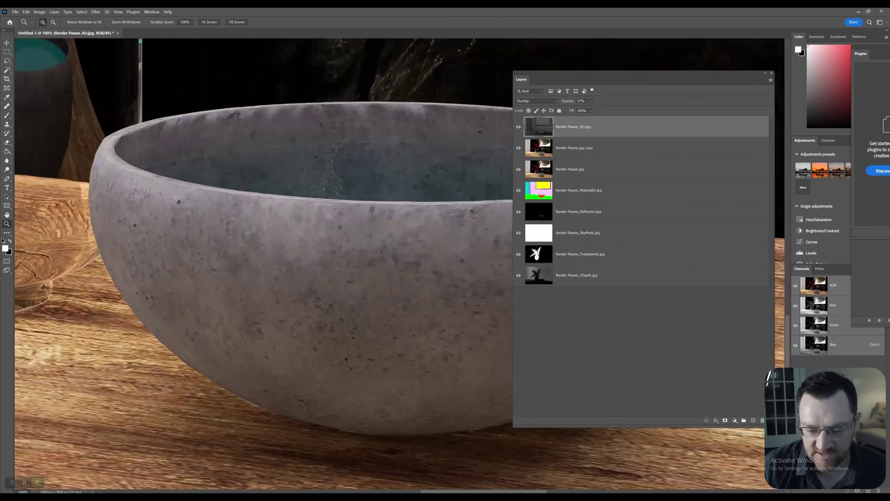
drag(488, 437, 446, 379)
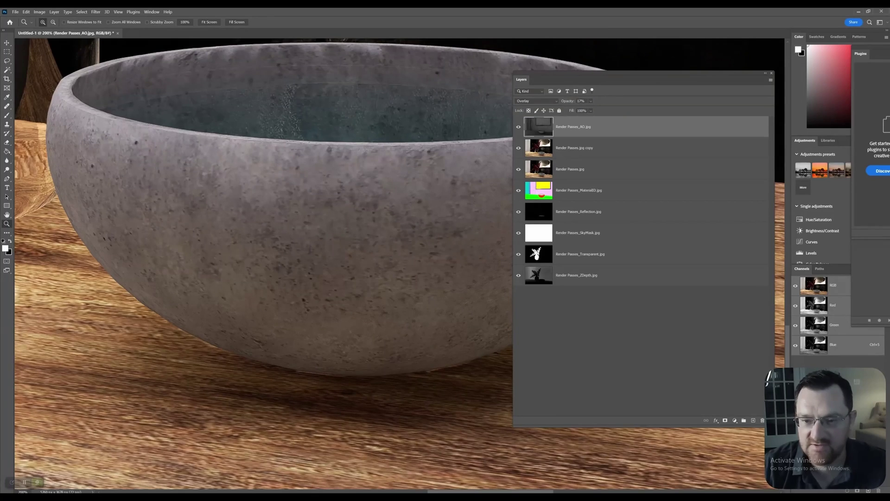
key(ctrl+comma)
key(ctrl+comma)
key(ctrl+comma)
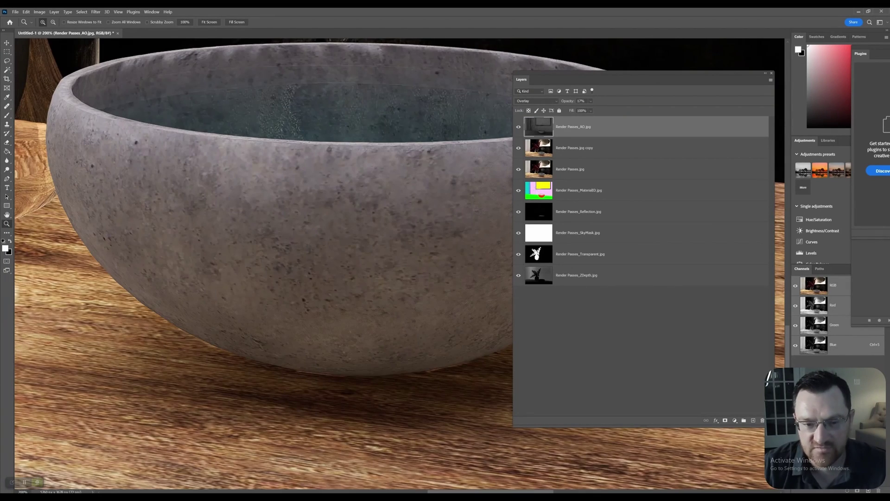
click(518, 127)
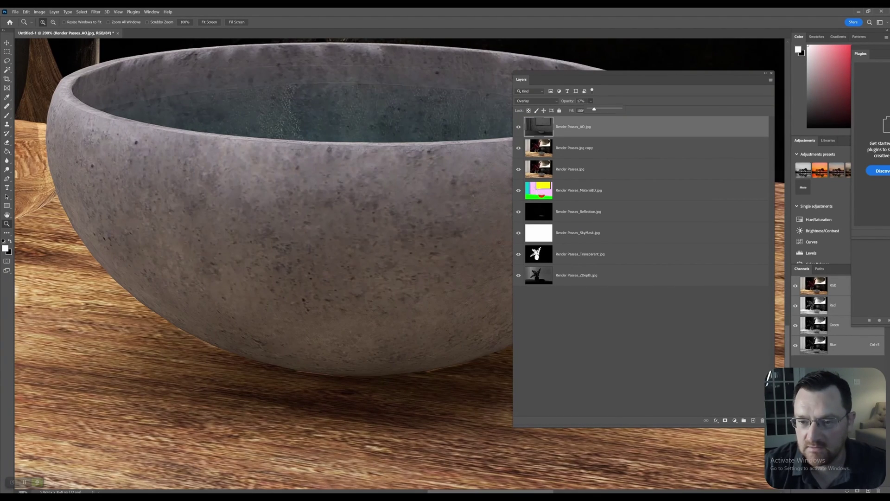
Raise the Render Passes_AO.jpg layer's opacity to 45% and compare the bowl and the whole image with the layer on and off
drag(594, 109, 603, 109)
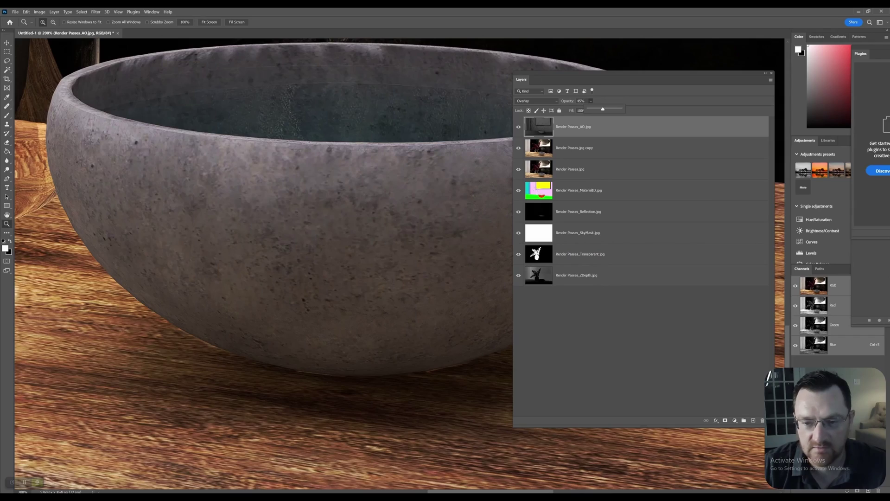
click(518, 127)
click(518, 127)
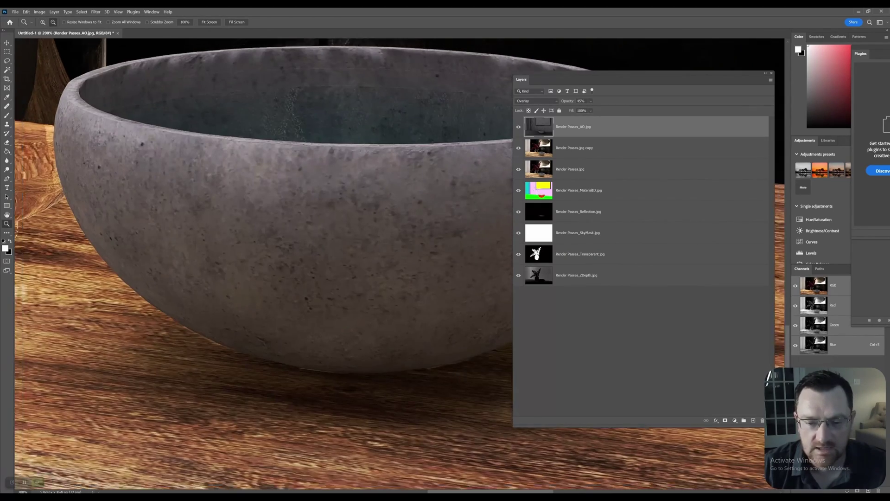
key(ctrl+minus)
key(ctrl+minus)
key(ctrl+minus)
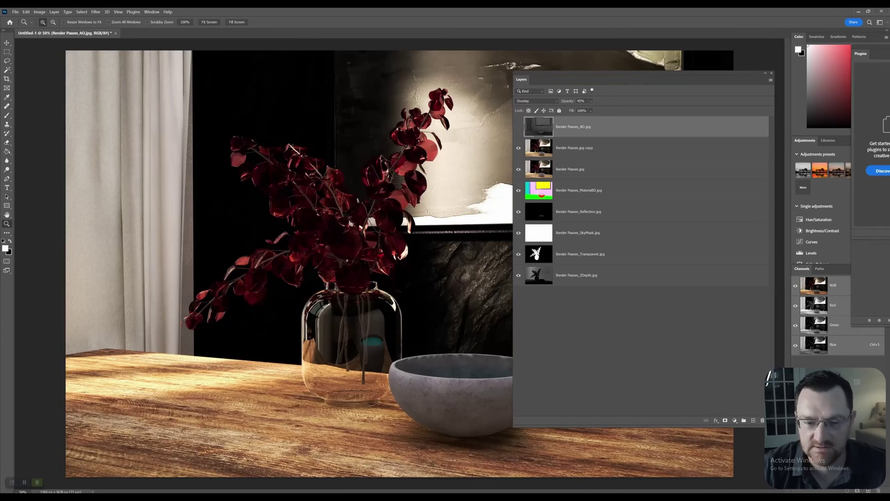
click(518, 126)
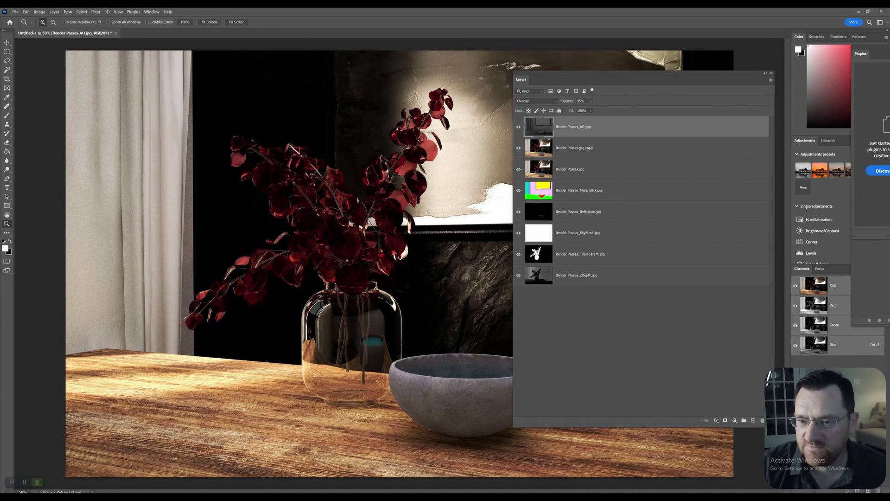
Reduce the Render Passes_AO.jpg layer's opacity to 26% and duplicate the layer with the default name
click(590, 101)
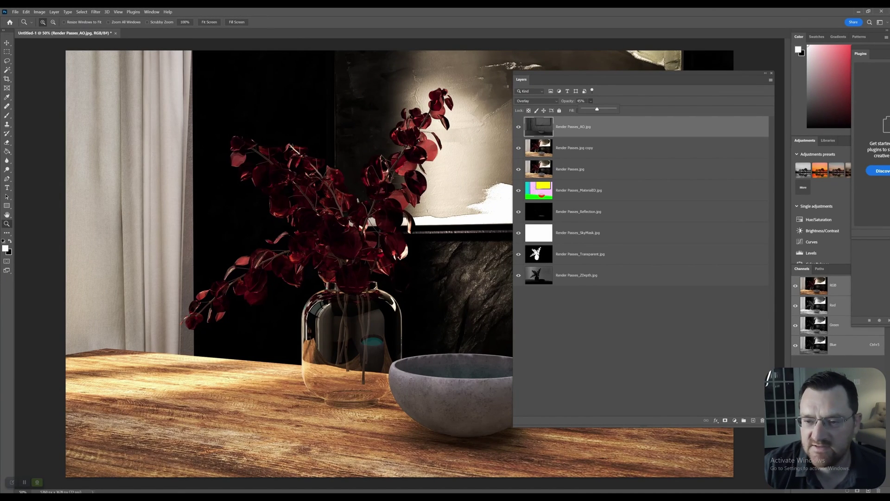
drag(596, 109, 589, 109)
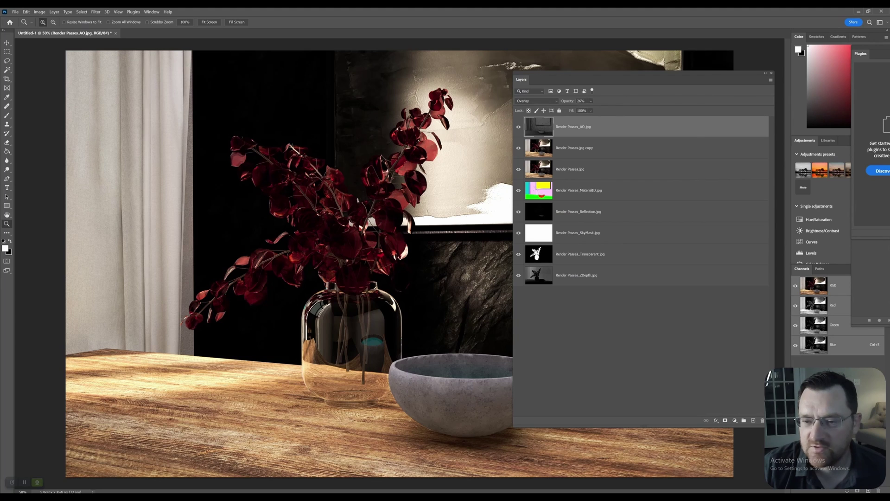
right_click(629, 127)
click(651, 159)
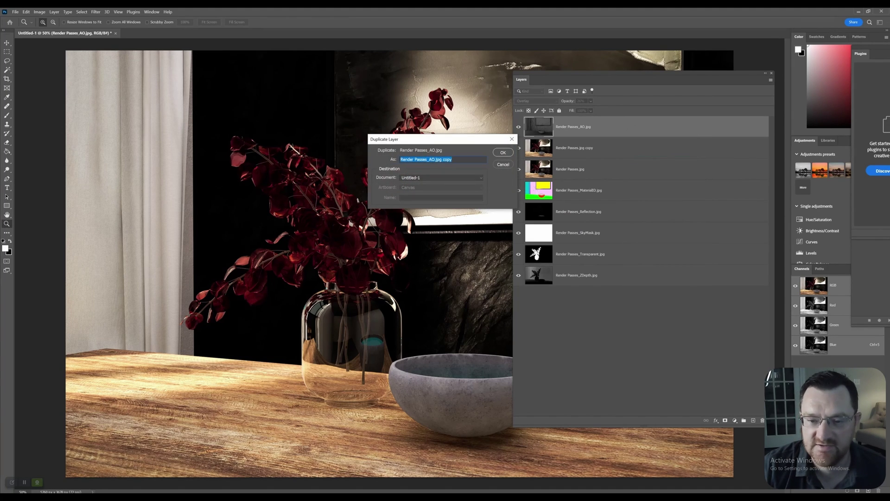
key(Return)
Try the duplicated Render Passes_AO.jpg layer at 100% opacity with the Normal blend mode
click(536, 100)
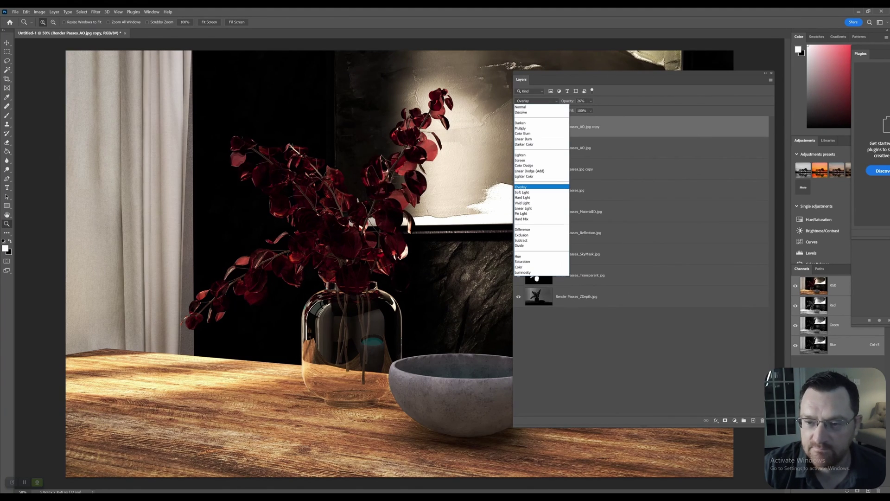
click(591, 100)
click(590, 100)
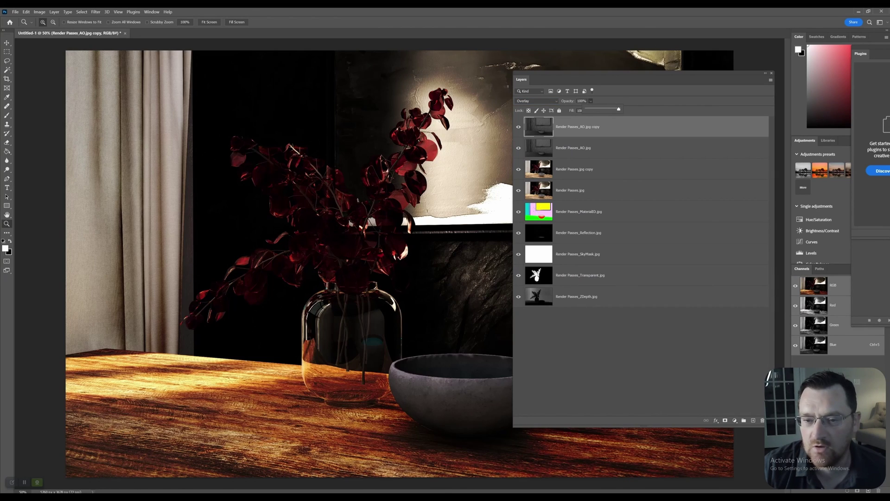
click(536, 101)
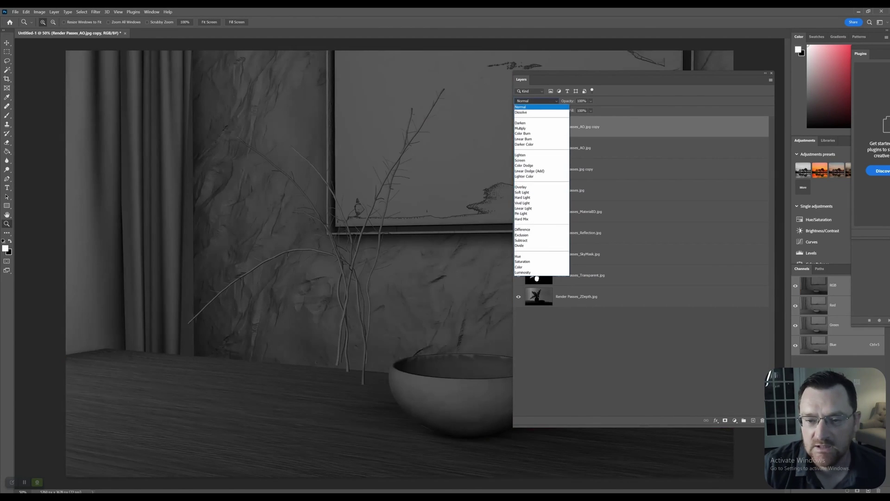
click(529, 107)
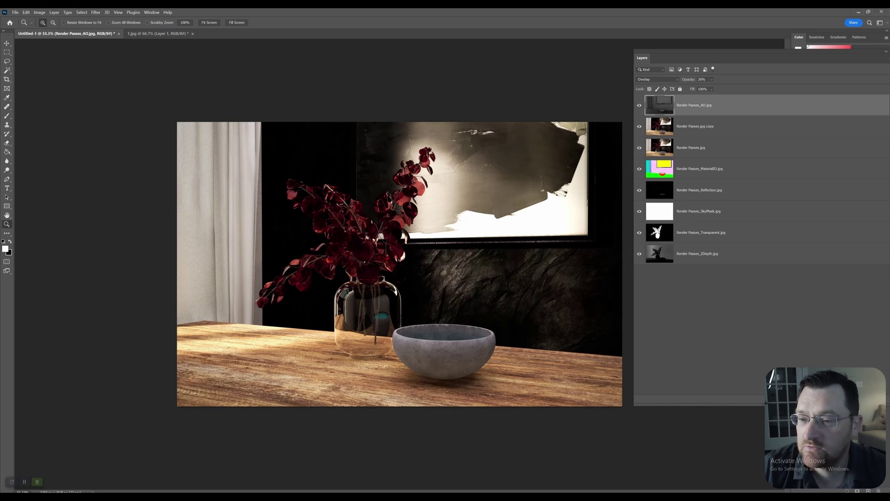
Duplicate the Render Passes_AO.jpg layer with the default name, then set the copy to 100% opacity and Soft Light blending
right_click(730, 105)
click(751, 137)
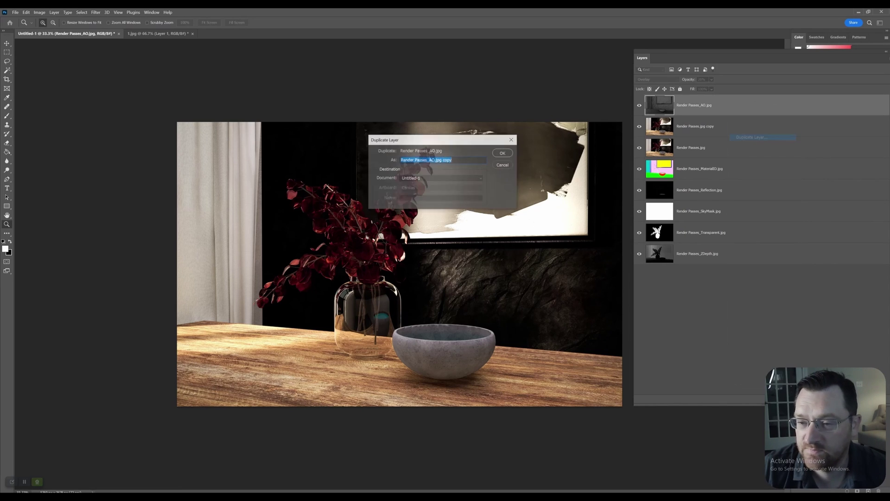
key(Return)
click(711, 88)
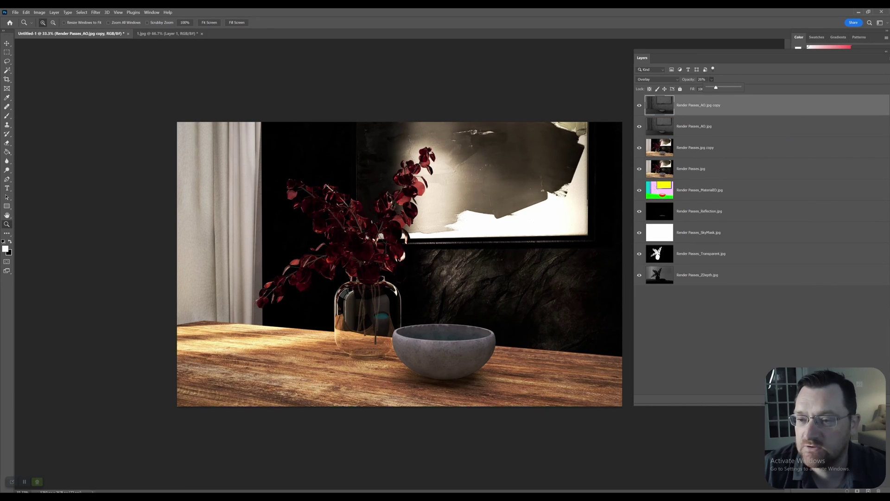
click(656, 80)
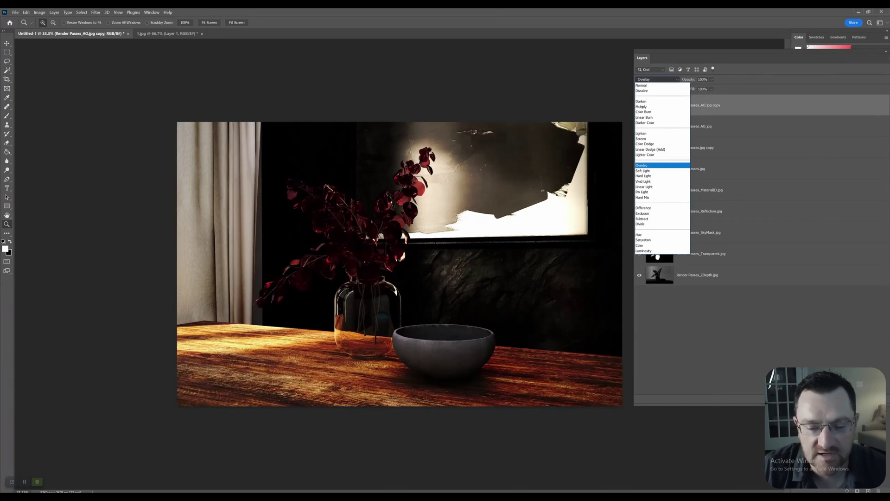
click(643, 170)
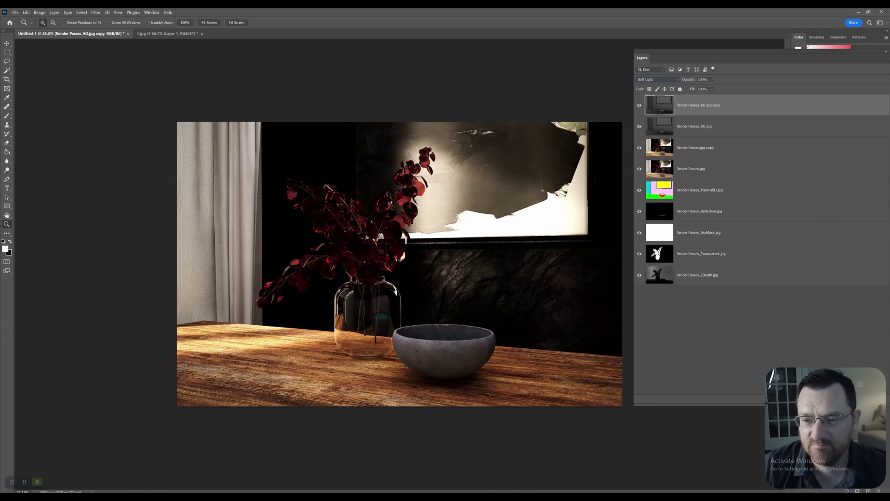
Compare the whole image with the Render Passes_AO.jpg copy layer repeatedly hidden and shown
click(639, 105)
click(640, 105)
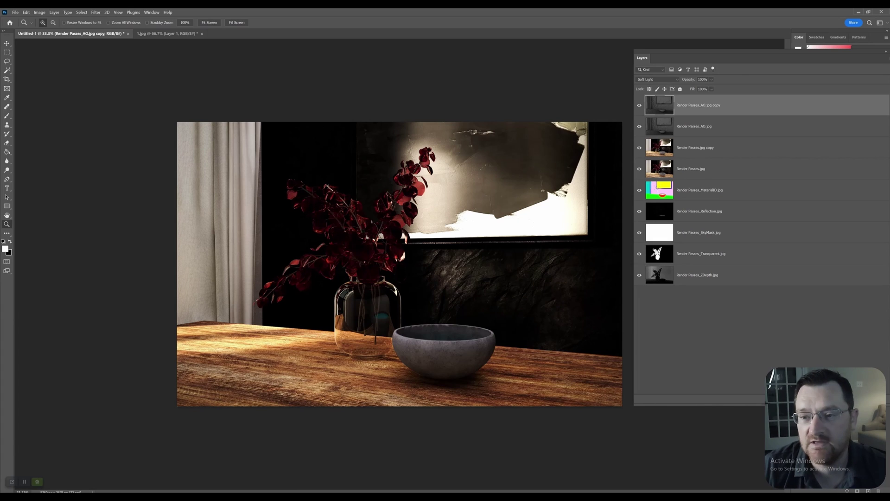
click(639, 105)
click(640, 105)
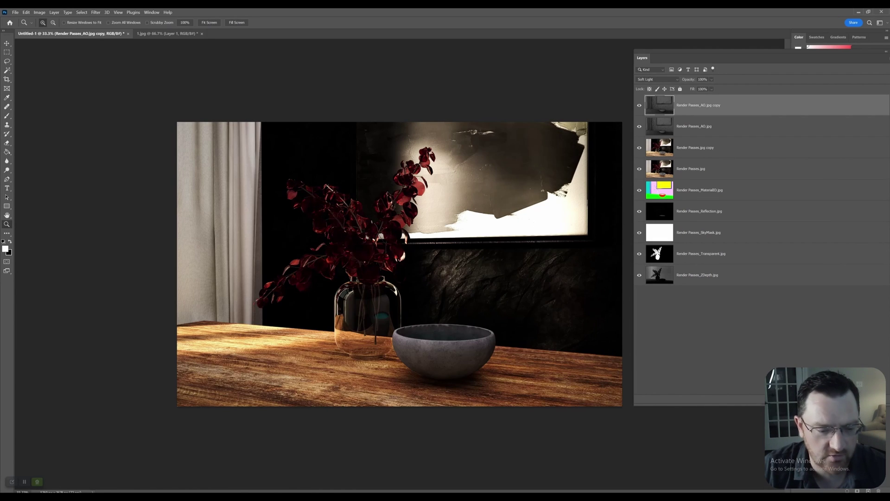
click(639, 105)
click(640, 105)
click(639, 105)
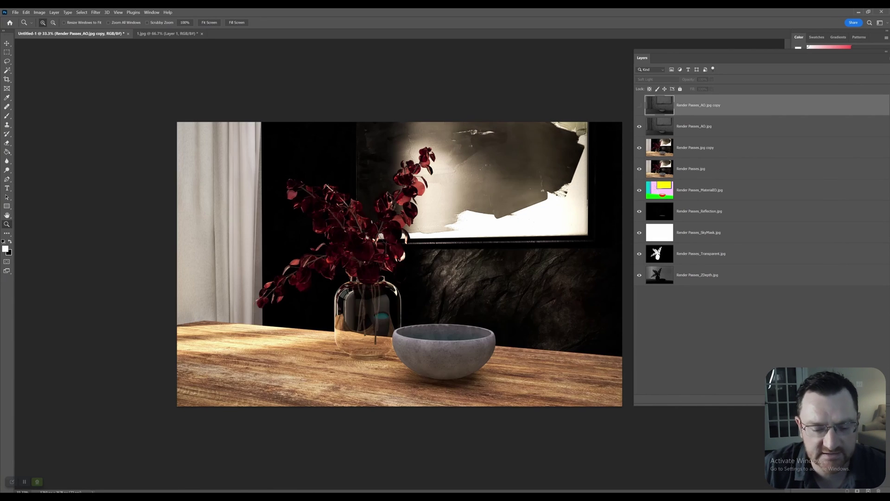
click(639, 106)
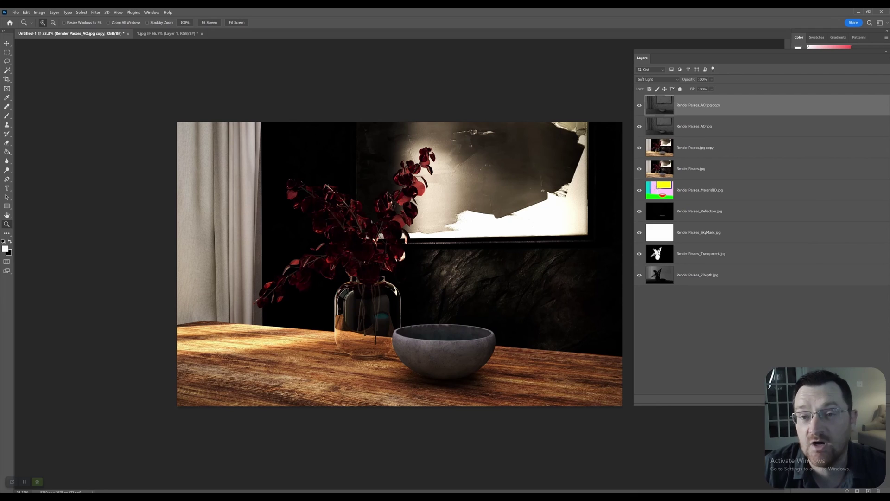
Lower the Render Passes_AO.jpg copy layer's opacity to 22% and compare the image with both AO layers hidden and shown
click(711, 79)
drag(705, 87, 697, 88)
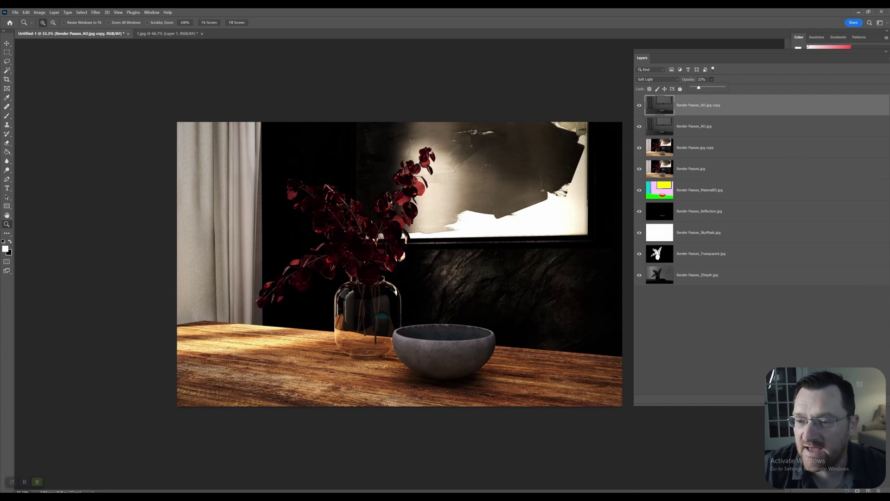
click(640, 105)
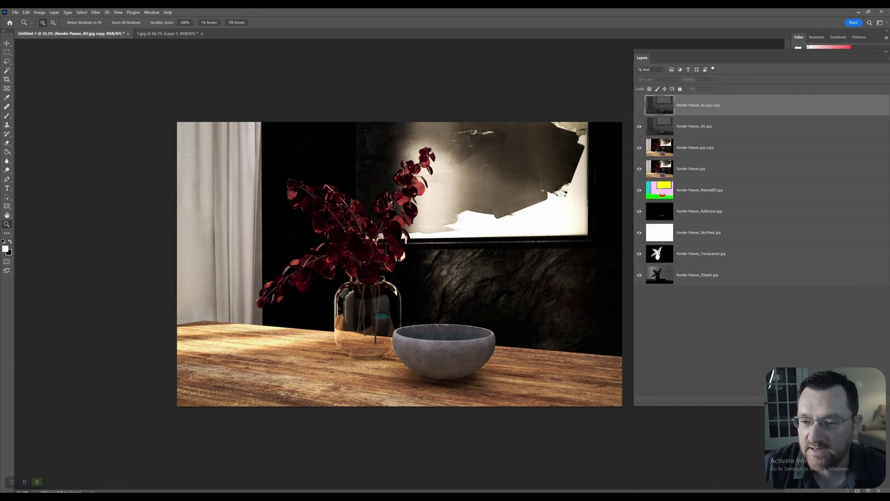
click(639, 126)
click(695, 147)
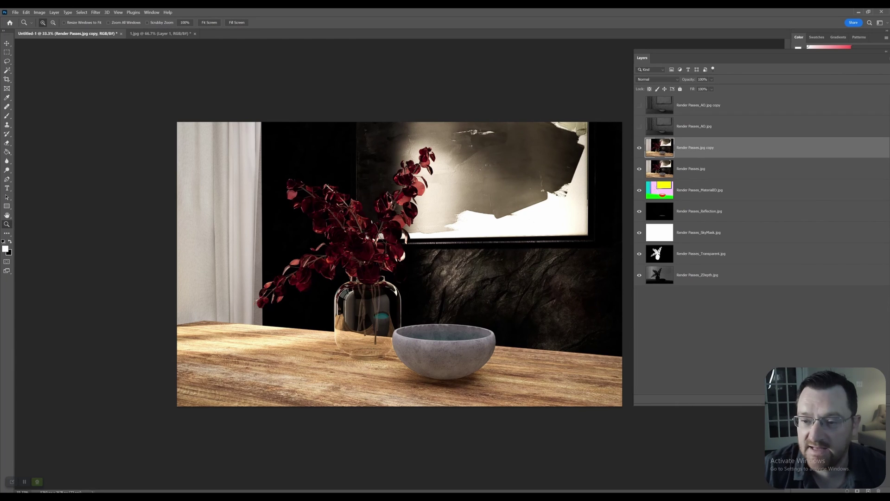
click(640, 126)
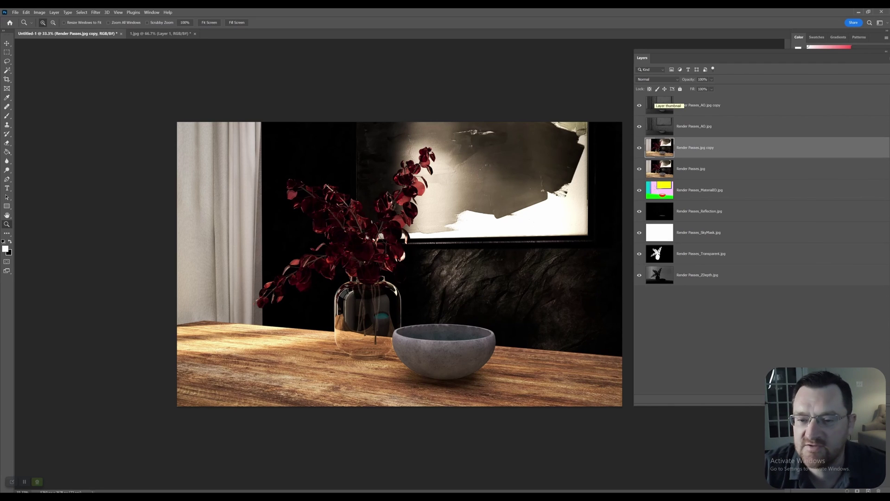
Check the bowl's shading up close and move the Render Passes_Reflection.jpg layer to the top of the layer stack
click(447, 384)
click(447, 384)
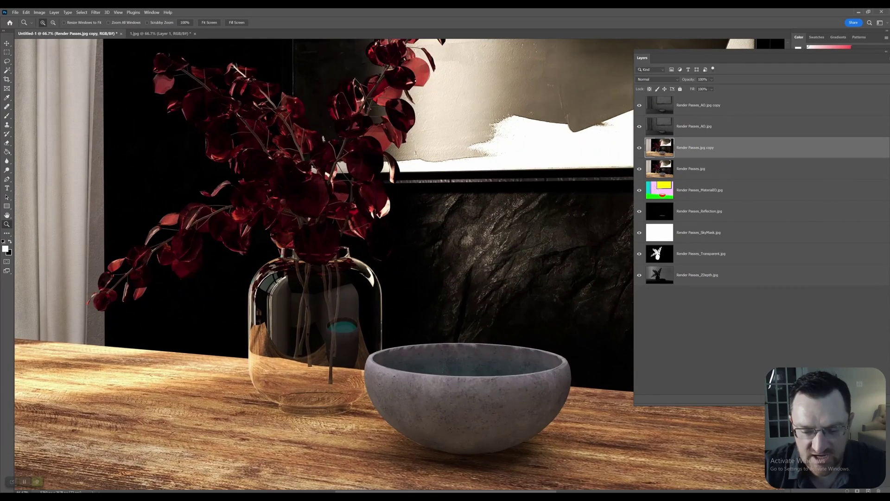
drag(447, 384, 356, 217)
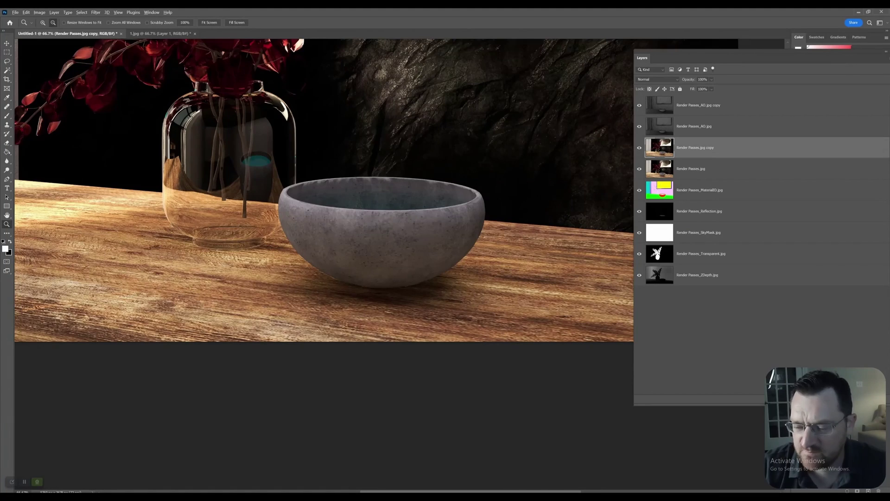
key(ctrl+minus)
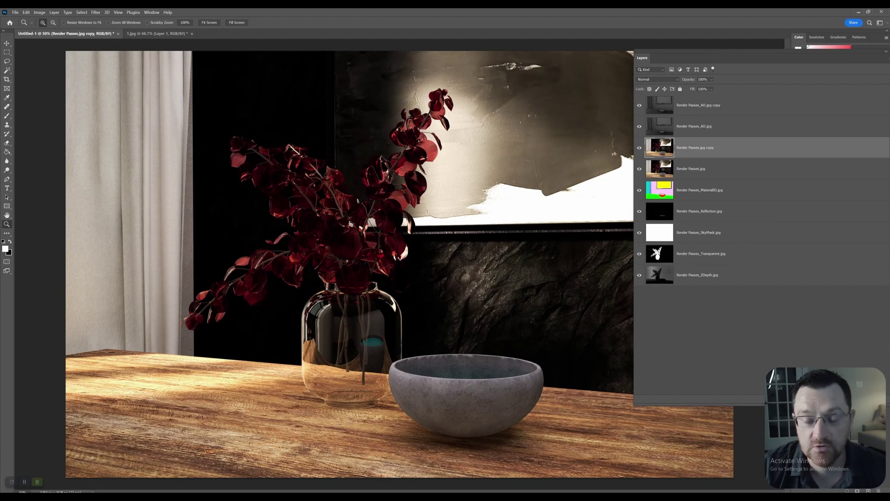
click(699, 211)
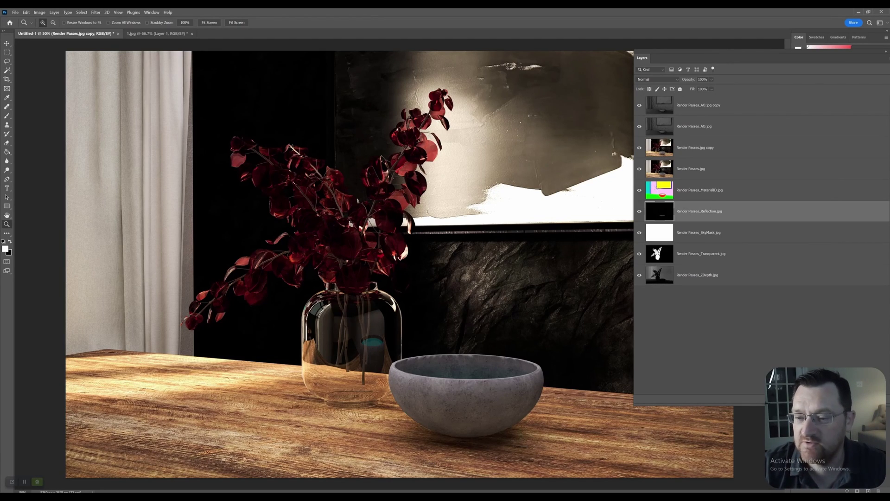
drag(700, 212, 699, 105)
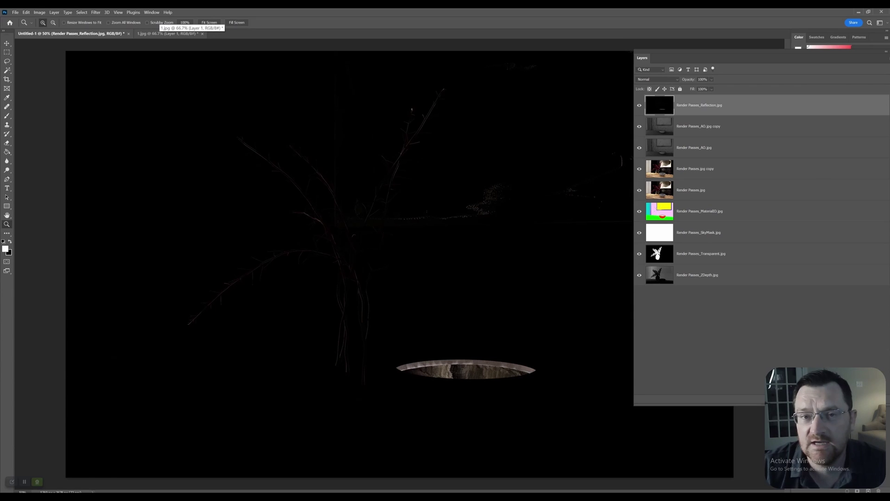
Switch to the 1.jpg document and examine the reflection pass on Layer 1 across the living room scene
click(164, 33)
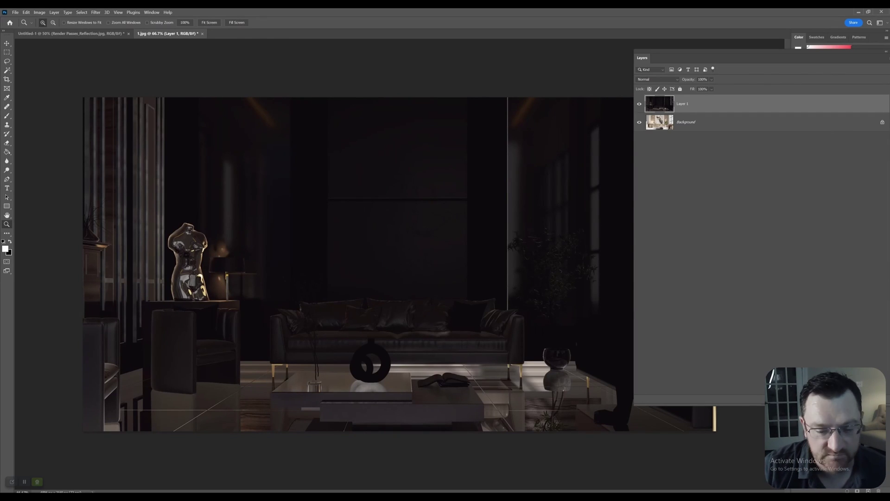
click(223, 368)
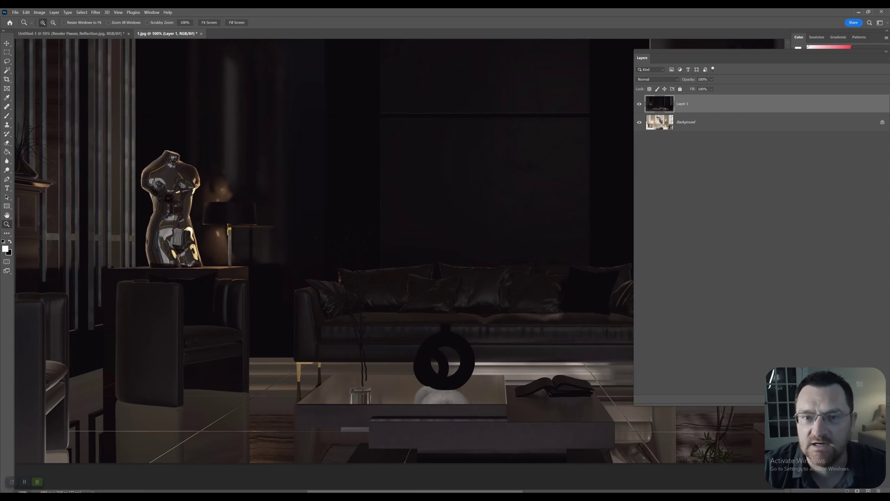
drag(510, 278, 490, 180)
drag(410, 142, 441, 213)
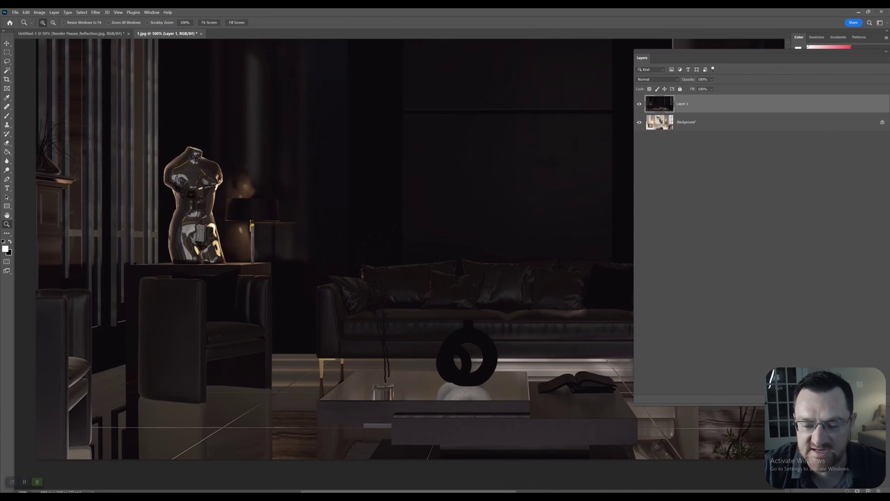
drag(440, 214, 351, 220)
alt+click(351, 219)
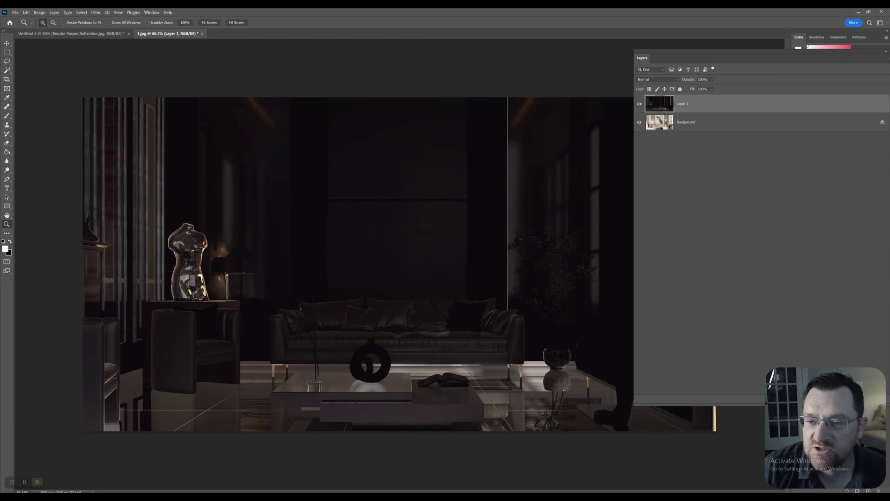
Set Layer 1 of the 1.jpg document to Screen blending and reduce its opacity to 47%
click(658, 79)
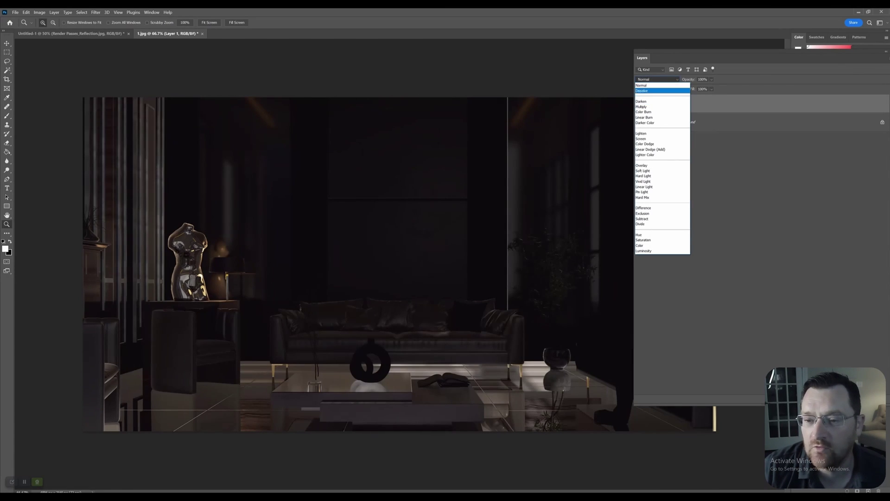
key(Down)
key(Up)
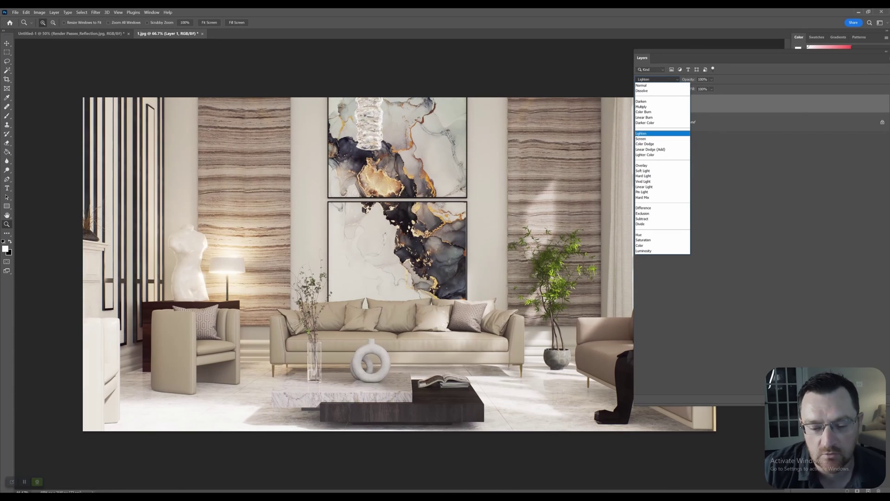
key(Down)
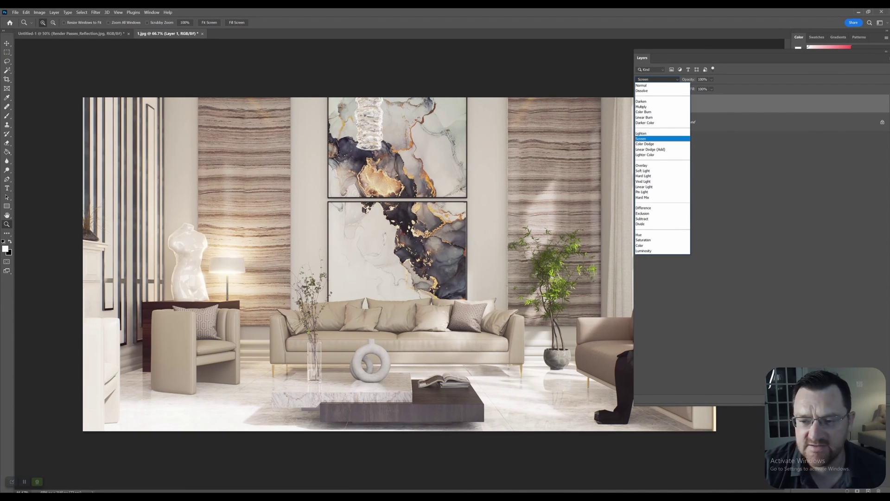
key(Return)
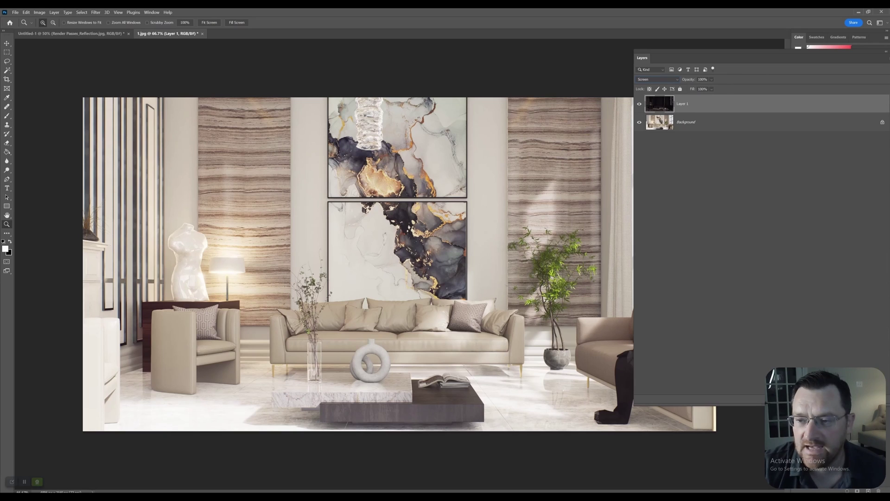
click(711, 79)
drag(717, 88, 706, 88)
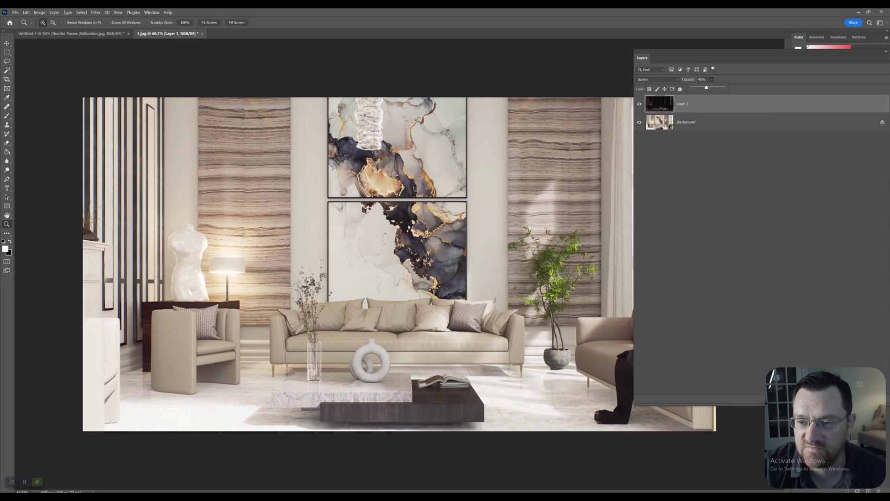
Examine the reflections on the torso statue at 200% with Layer 1 hidden and shown
drag(696, 52, 622, 28)
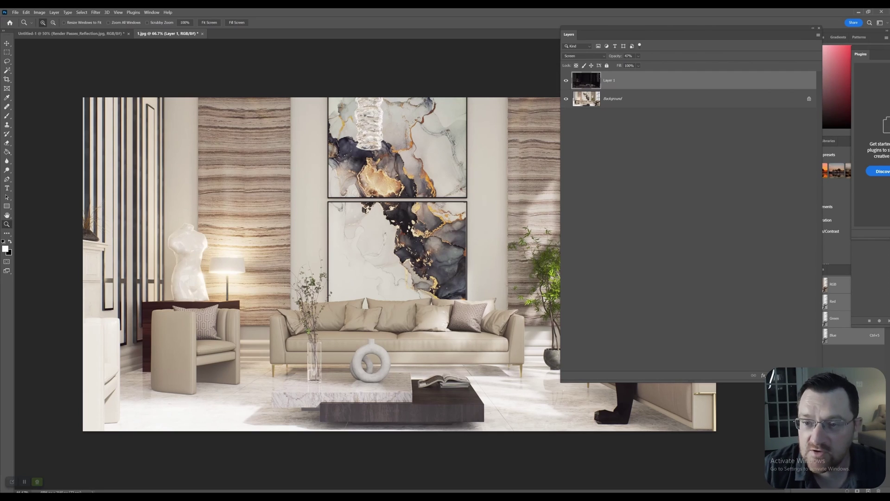
drag(686, 30, 554, 47)
click(157, 246)
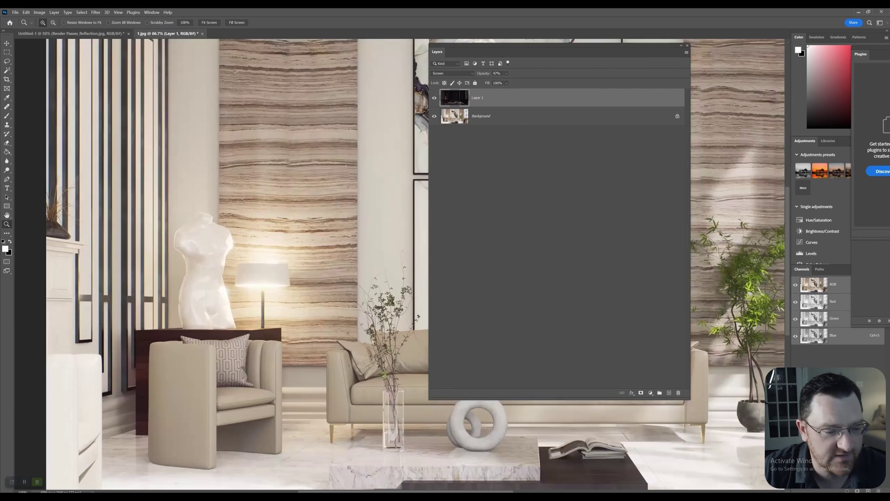
click(157, 246)
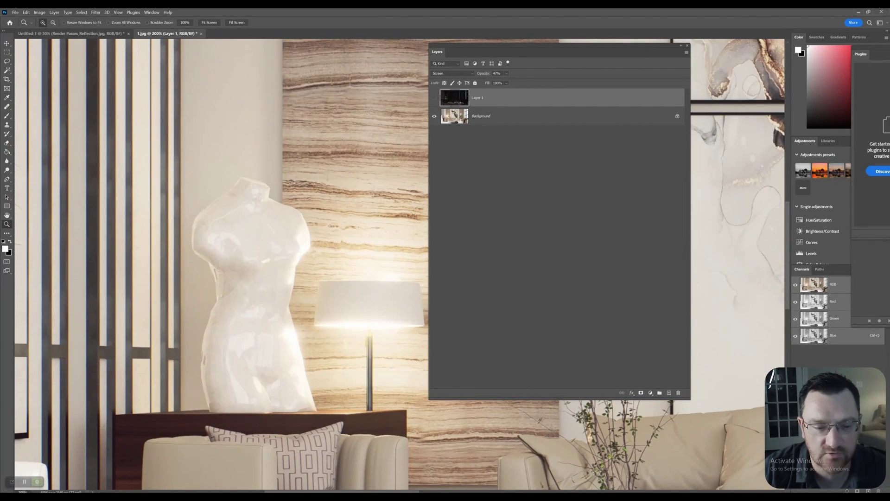
key(ctrl+comma)
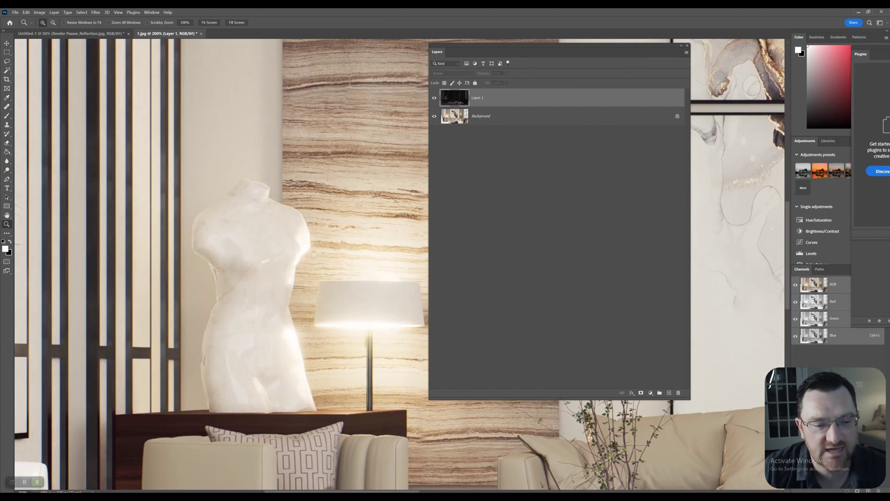
key(ctrl+comma)
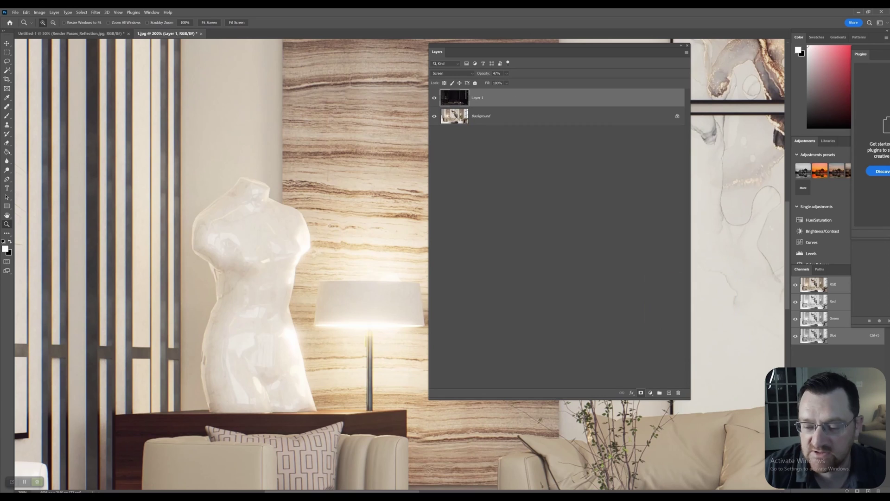
Add a layer mask to Layer 1 and paint black over the torso statue with the Brush tool
click(640, 392)
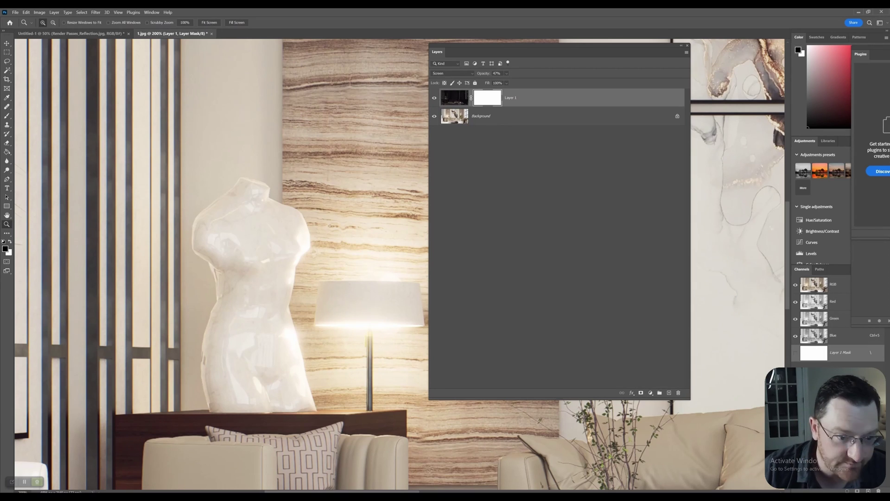
key(b)
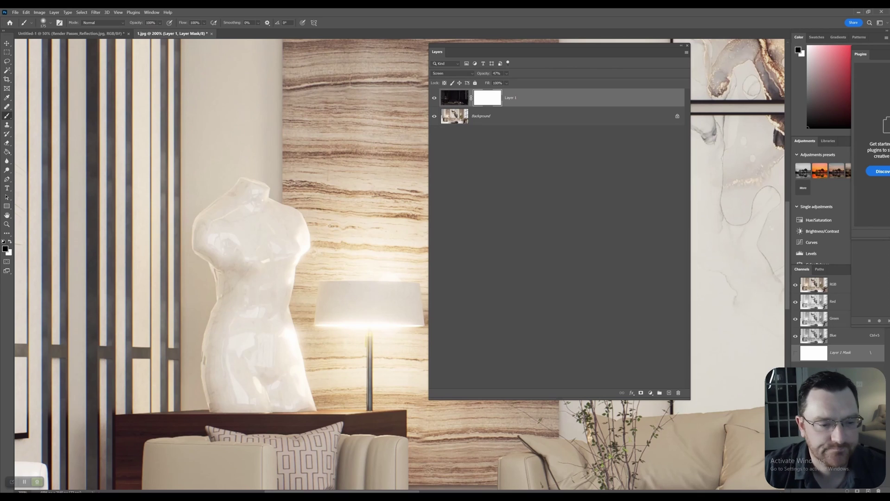
mouse_move(178, 224)
mouse_down()
mouse_move(170, 408)
mouse_move(213, 411)
mouse_up()
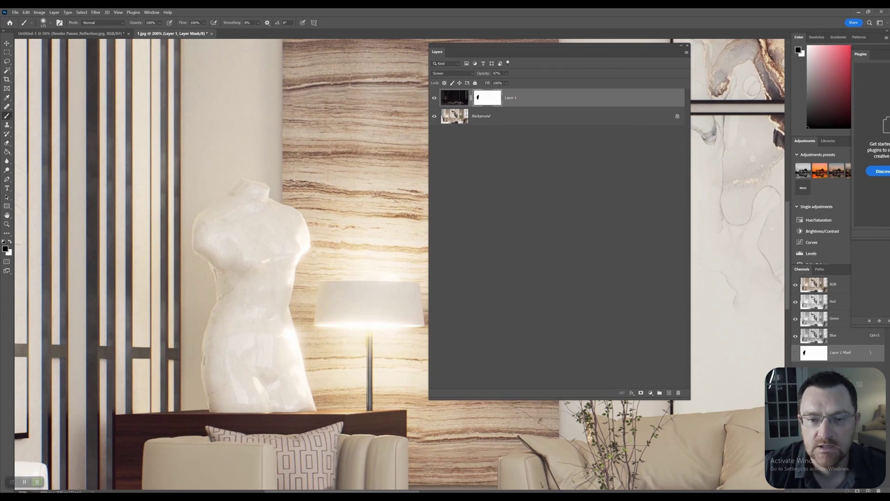
Compare the coffee table with Layer 1 hidden and shown, and paint unwanted reflections along the table out of the layer's mask
drag(534, 445, 105, 96)
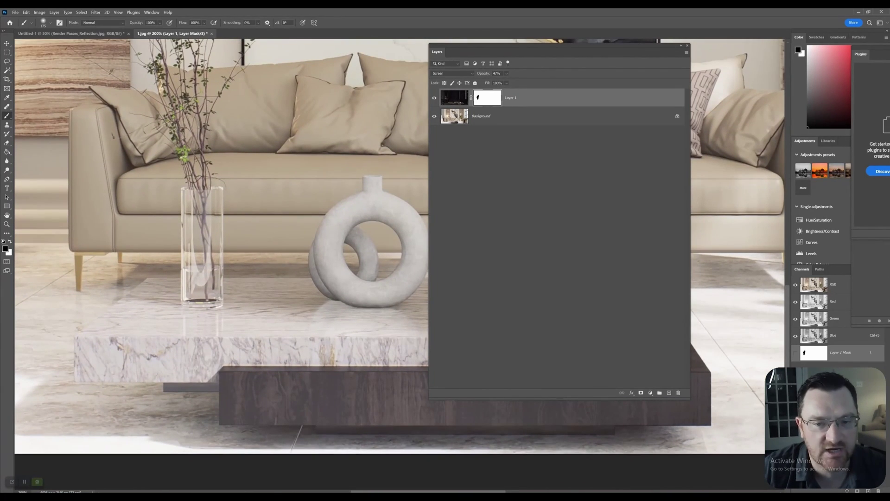
key(ctrl+comma)
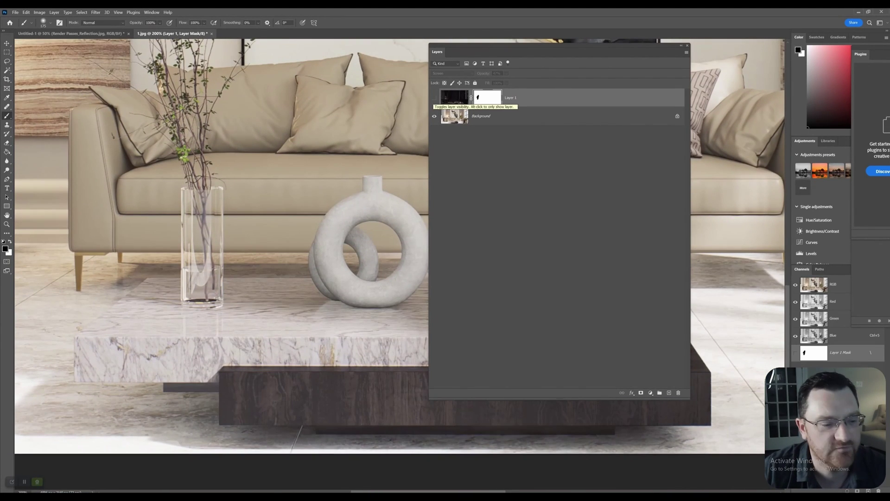
click(434, 97)
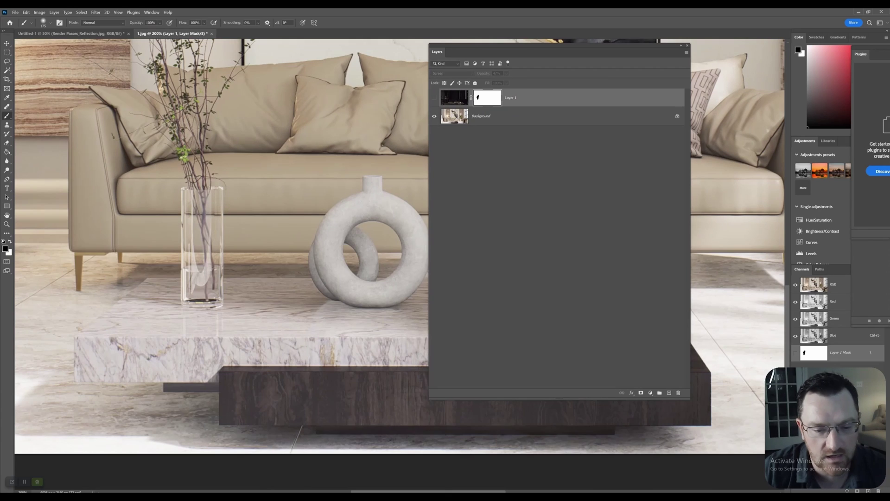
click(434, 98)
click(434, 98)
key(ctrl+comma)
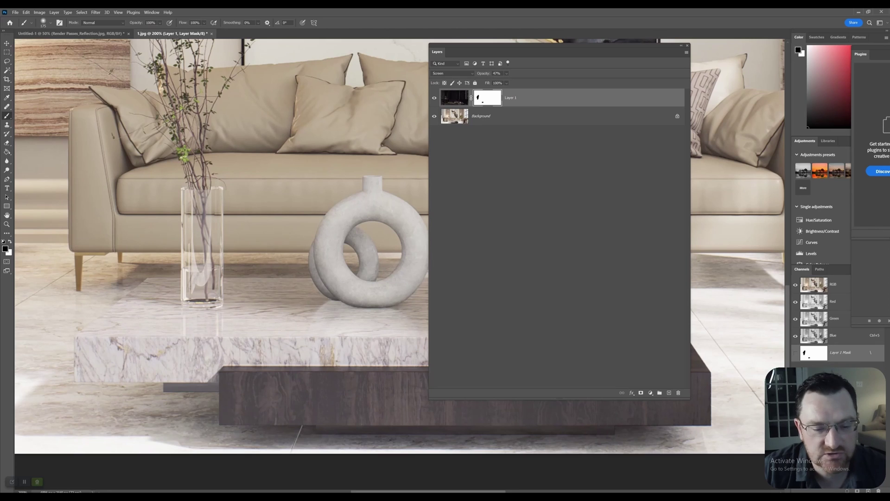
drag(372, 241, 101, 245)
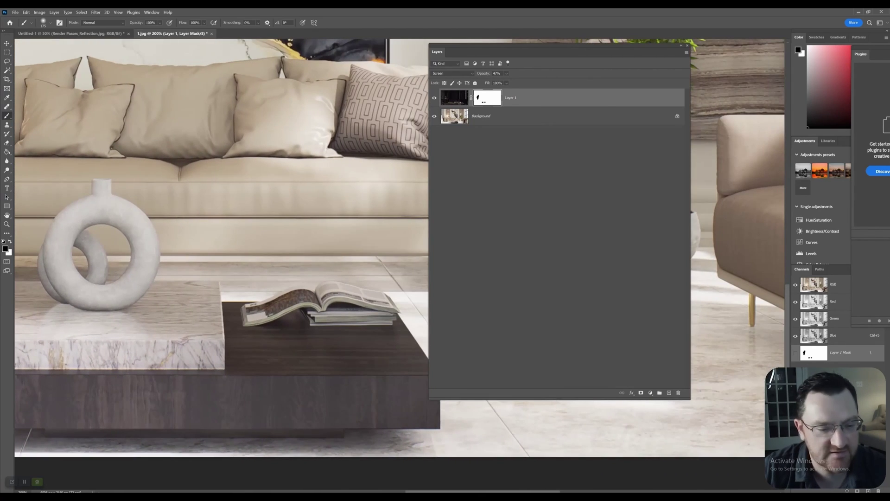
scroll(220, 246, right, 2)
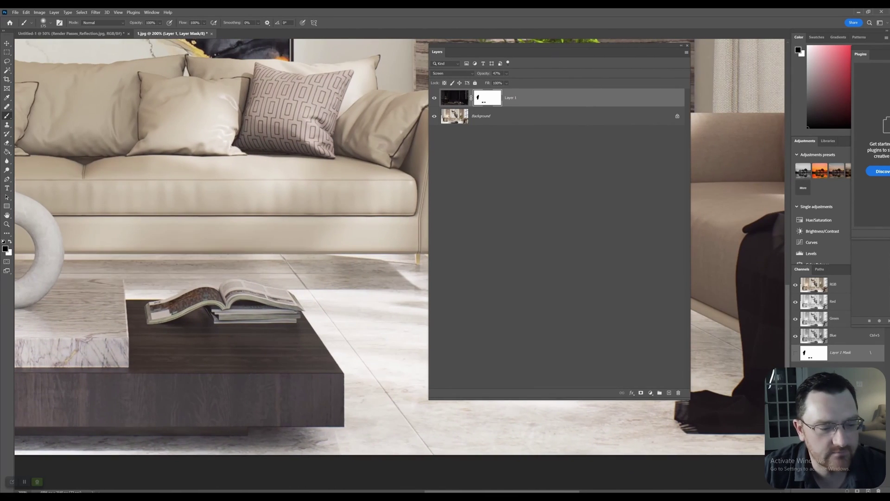
scroll(220, 245, right, 1)
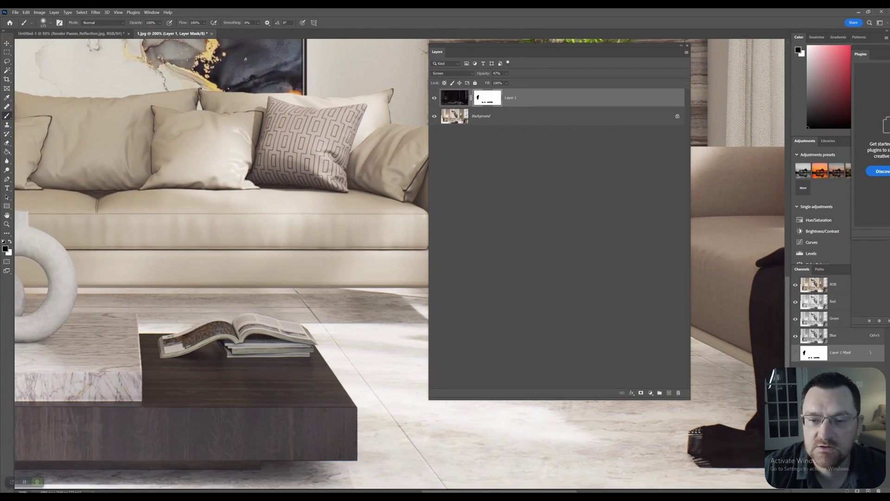
Duplicate Layer 1 as Layer 1 copy and delete the duplicate's layer mask
right_click(551, 97)
click(571, 126)
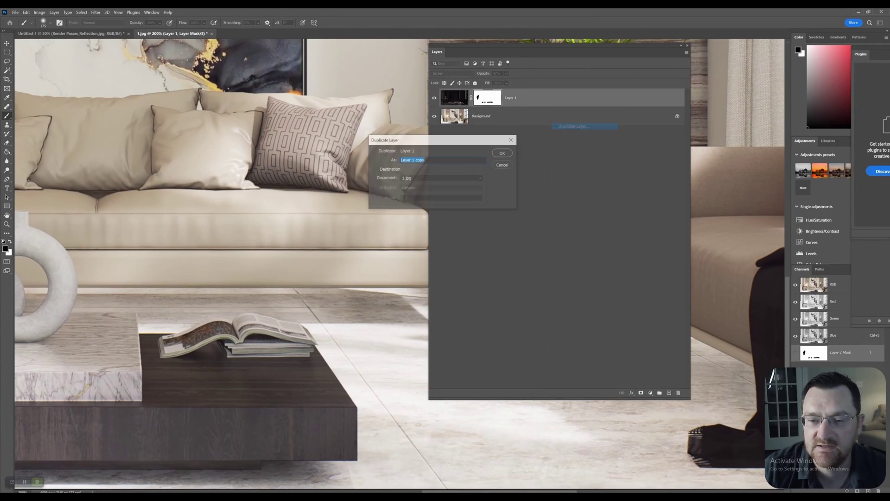
key(Return)
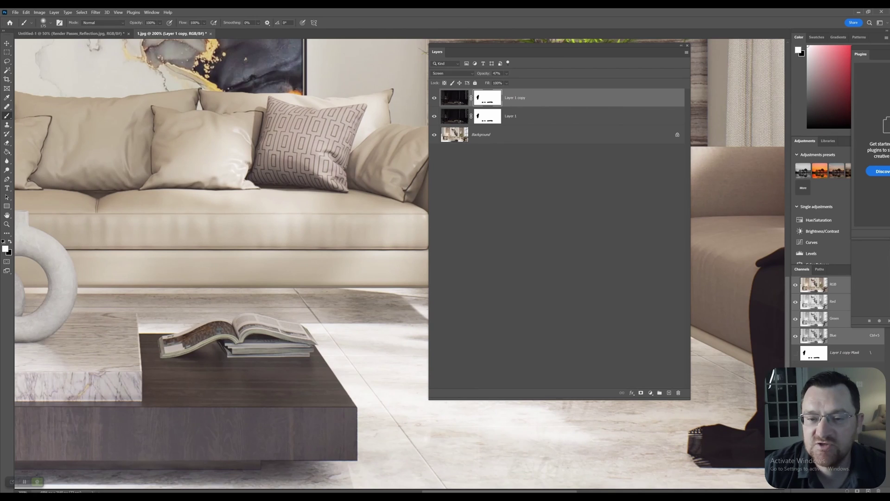
right_click(486, 97)
click(511, 108)
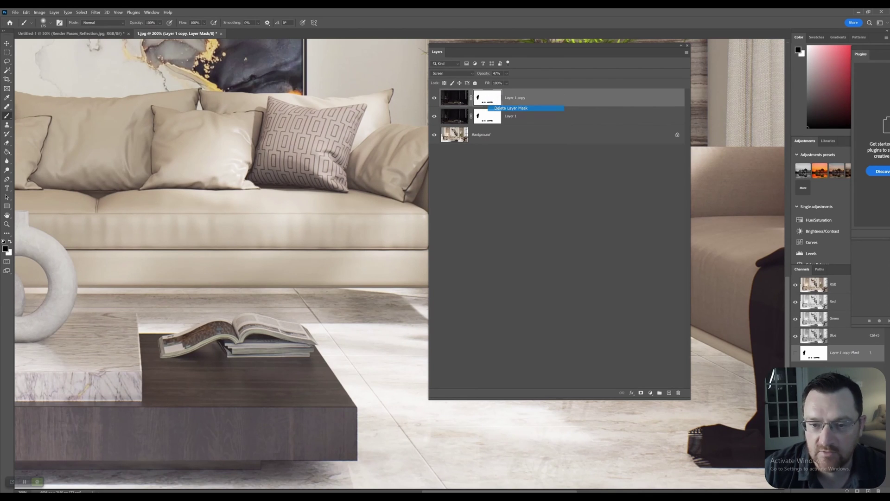
Raise Layer 1 copy's opacity to 100% and set its blending mode to Lighten
click(506, 82)
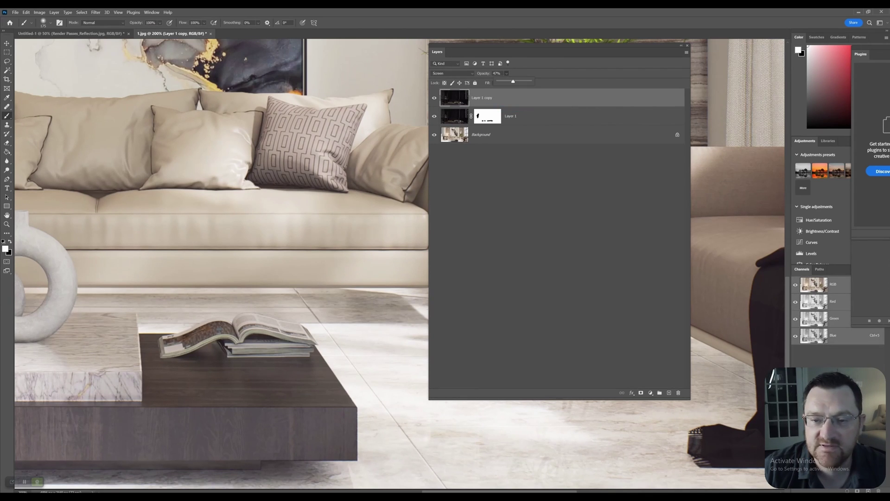
drag(512, 81, 531, 81)
key(Return)
key(z)
key(ctrl+minus)
key(ctrl+minus)
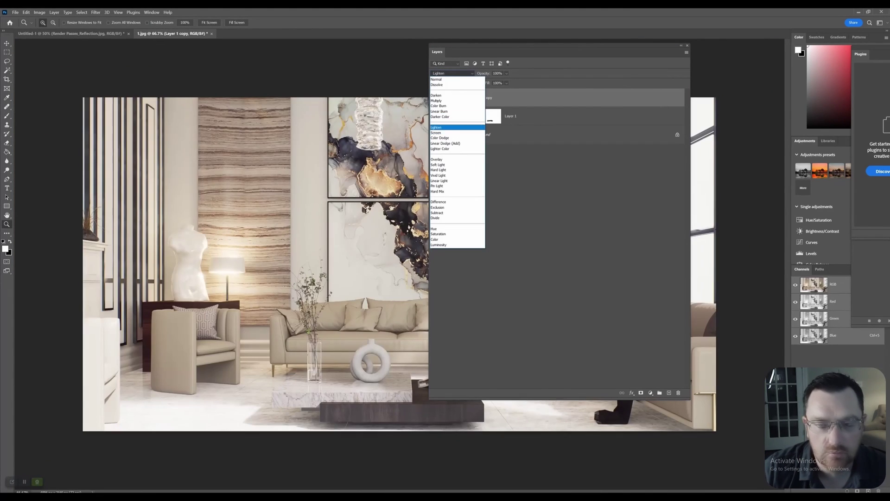
click(443, 127)
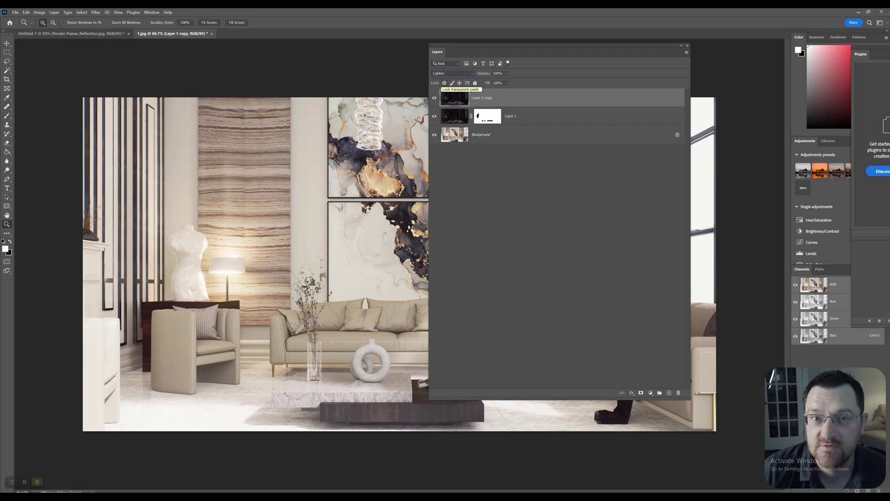
Examine the whole living room with the Lighten copy hidden and shown, comparing its blend settings with Layer 1's
click(434, 97)
click(434, 97)
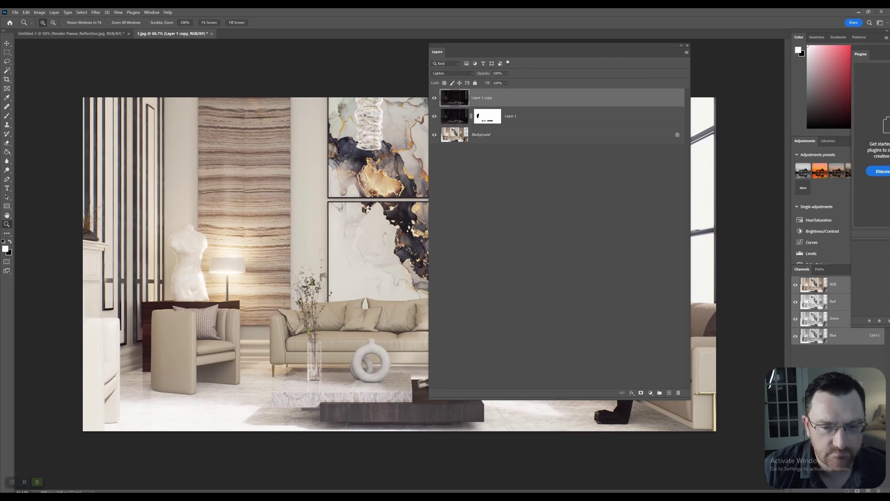
drag(555, 45, 803, 72)
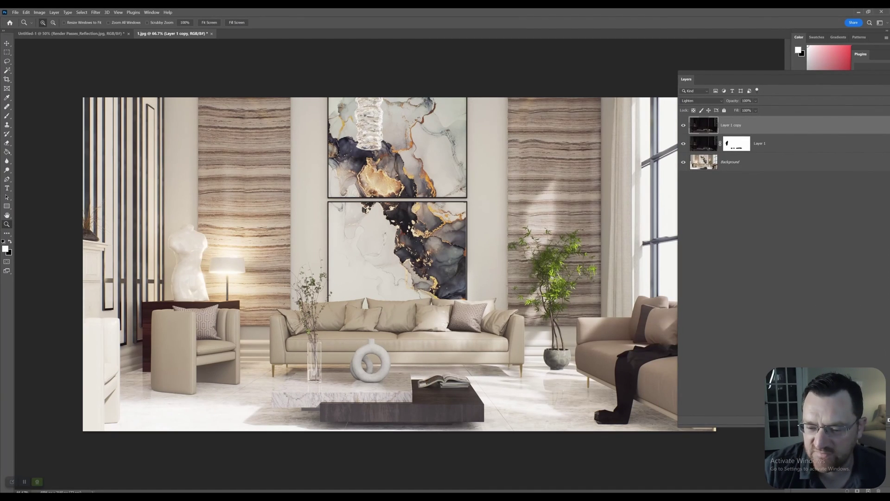
click(683, 125)
click(684, 124)
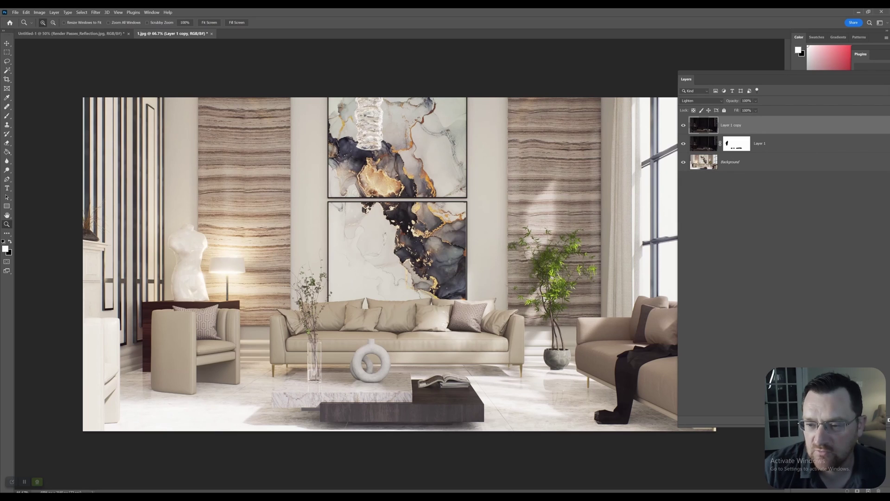
click(759, 143)
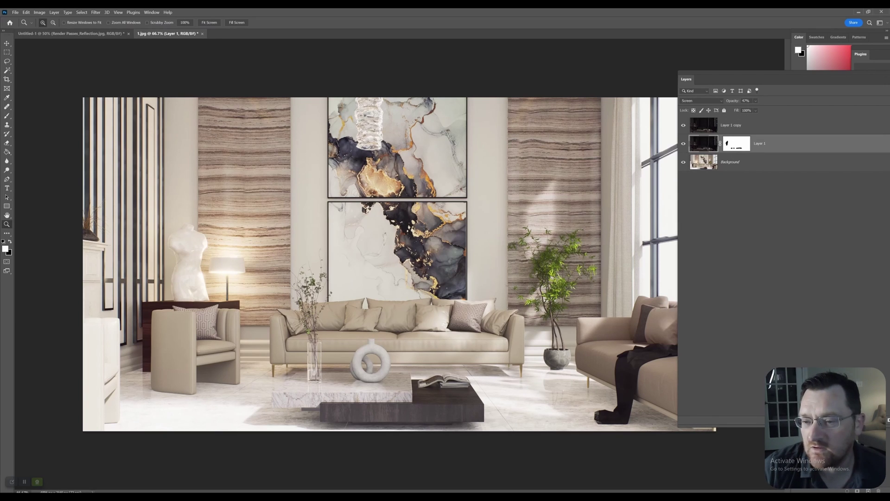
mouse_move(759, 143)
mouse_down()
mouse_move(759, 121)
mouse_move(760, 149)
mouse_up()
click(731, 125)
click(683, 124)
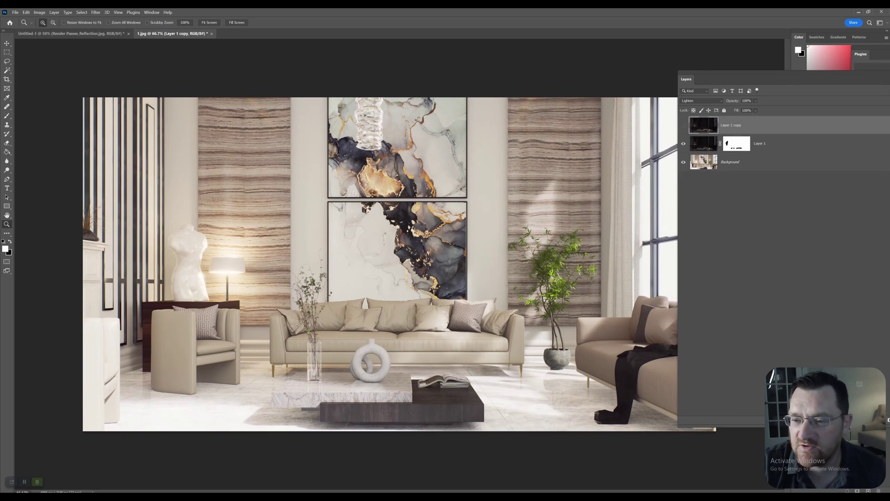
click(683, 125)
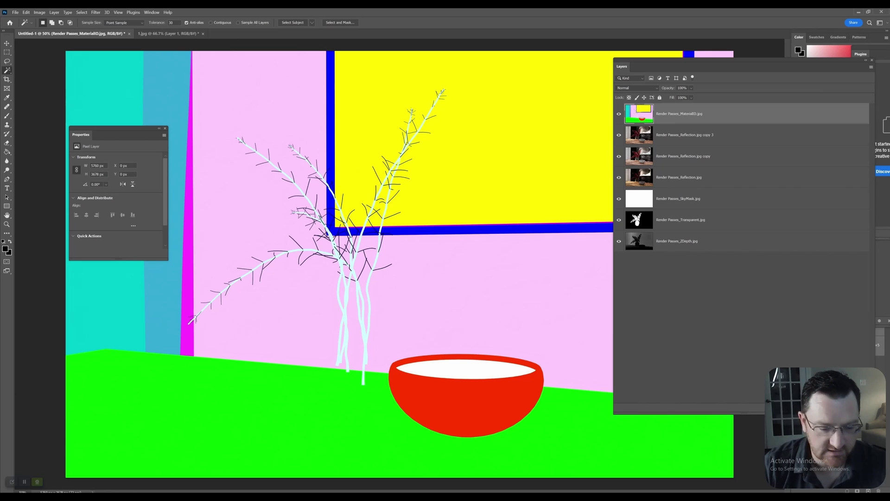
Select the green tabletop area on the Render Passes_MaterialID.jpg layer, hide that layer and activate Render Passes_Reflection.jpg copy 3
click(291, 413)
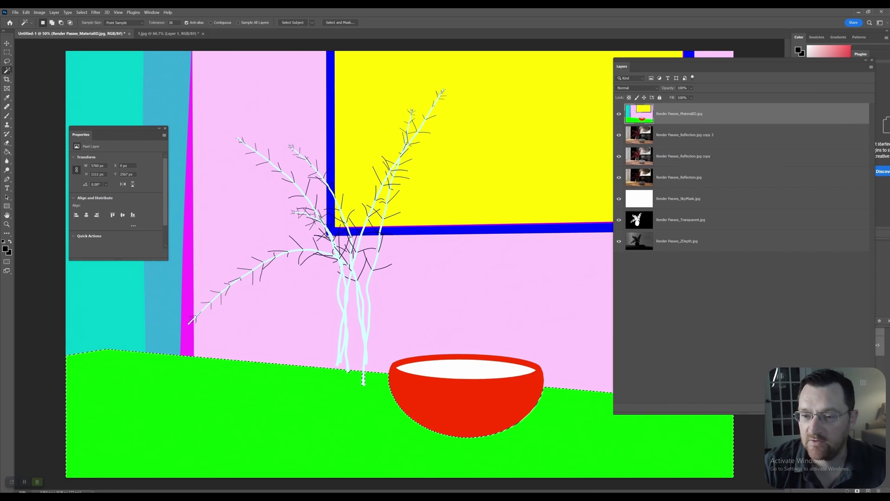
click(619, 113)
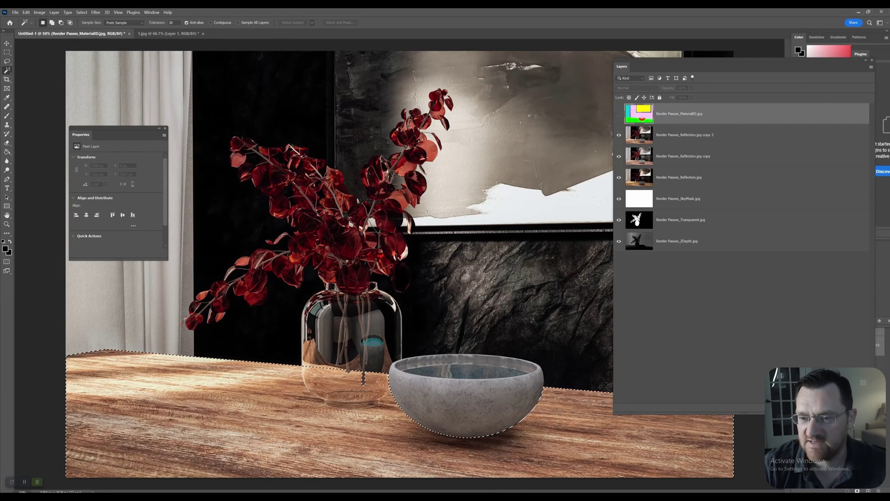
click(639, 134)
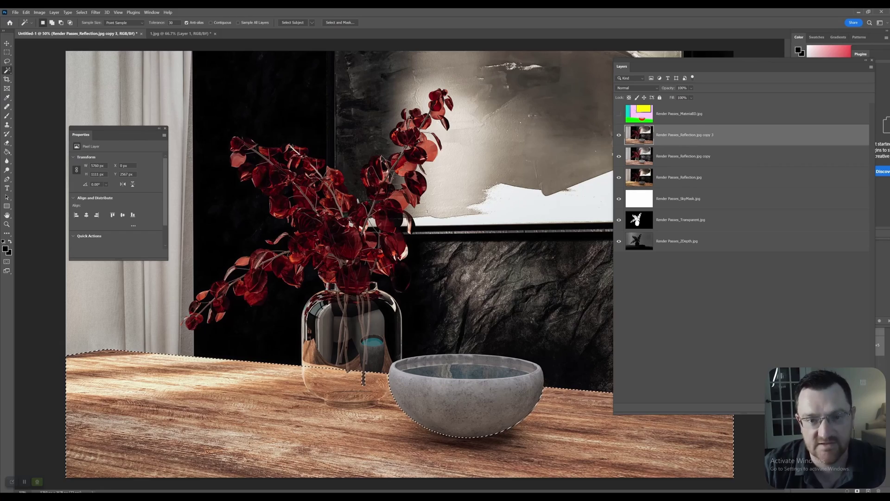
Reselect the green tabletop from the displayed MaterialID layer, hide that layer and make Render Passes_Reflection.jpg copy 3 active again
click(679, 114)
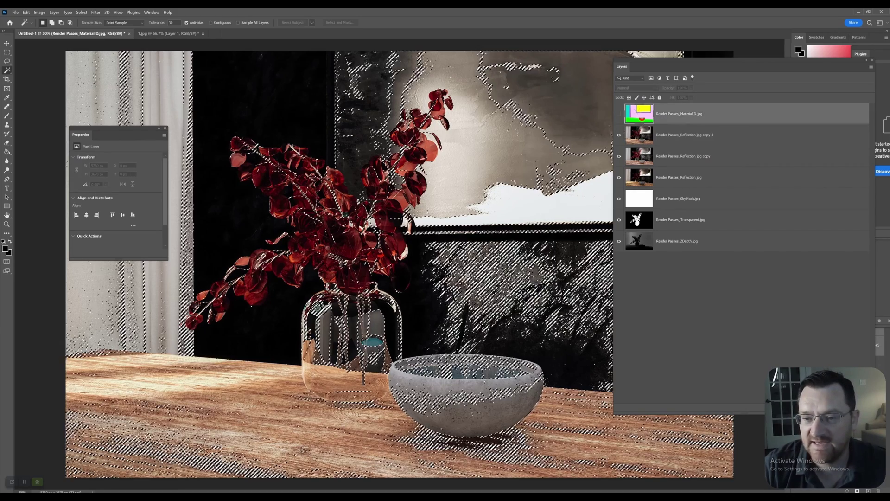
click(618, 114)
key(ctrl+d)
click(319, 418)
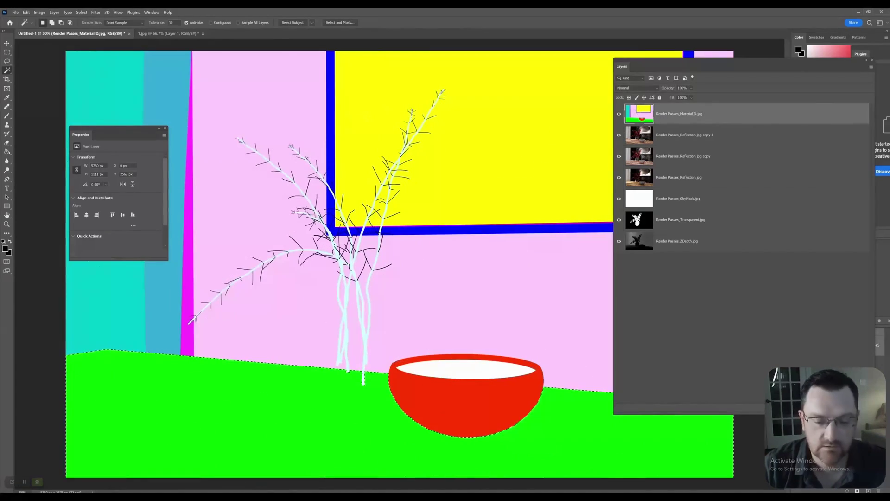
click(684, 135)
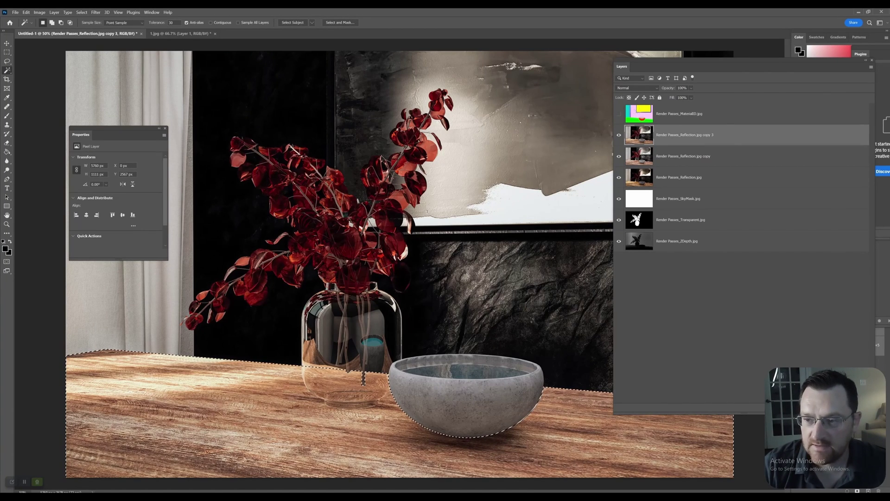
Add a Vibrance adjustment layer above Render Passes_Reflection.jpg copy 3, masked to the tabletop selection
drag(742, 60, 712, 41)
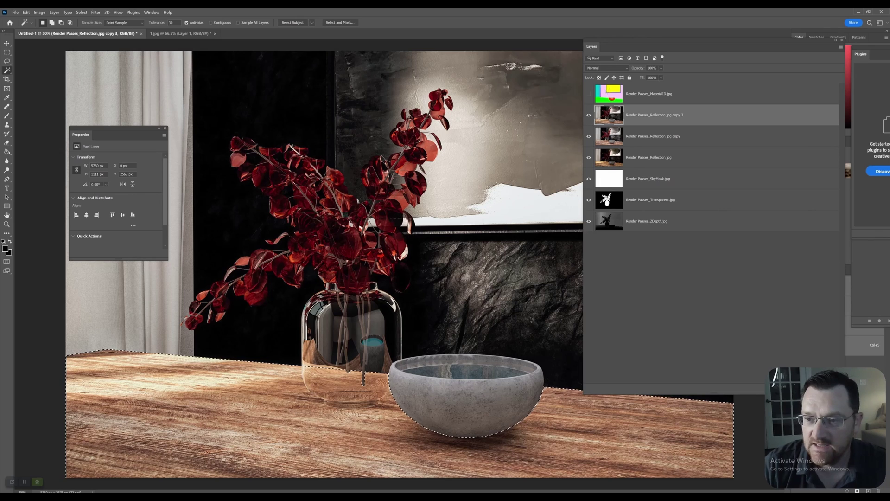
drag(591, 46, 516, 37)
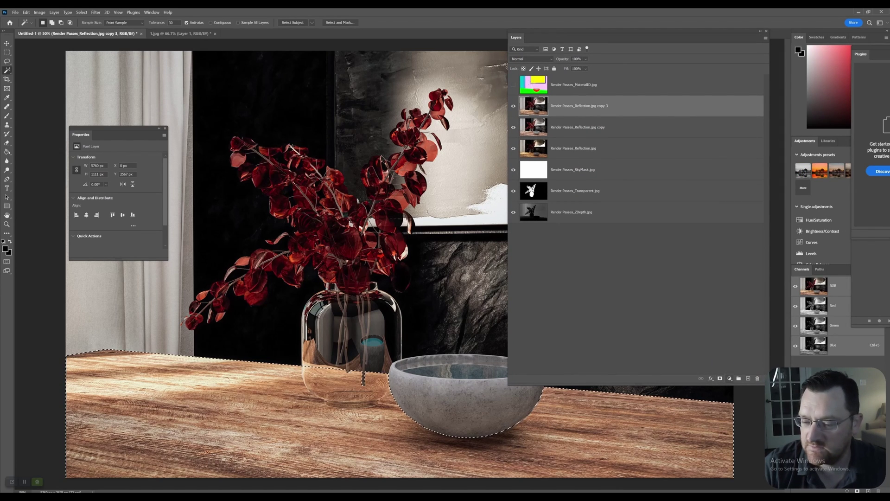
click(730, 378)
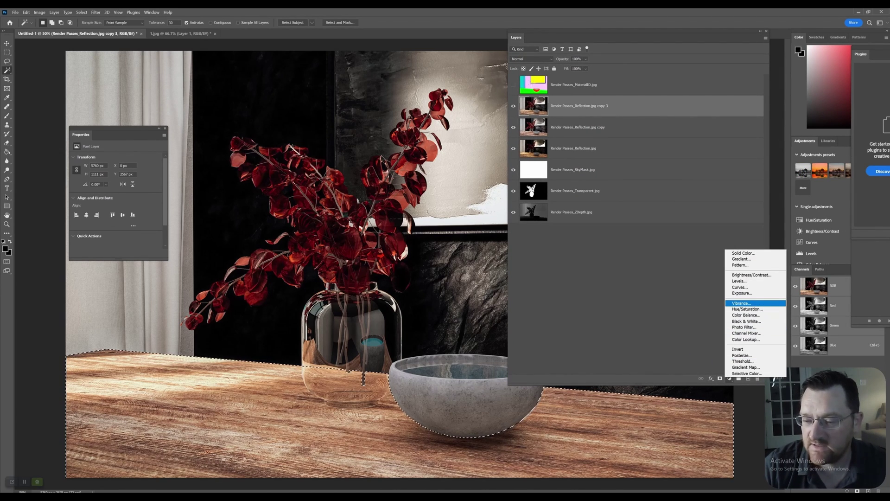
click(741, 303)
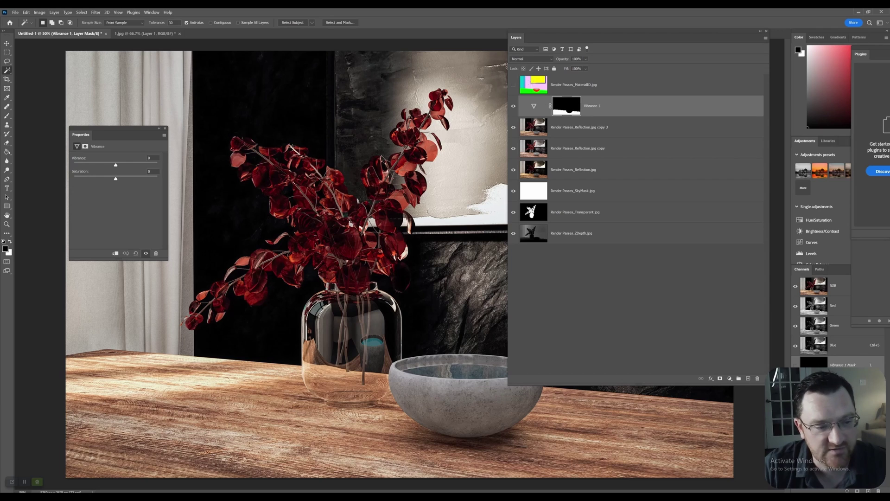
Try raised and lowered vibrance on the tabletop adjustment and set its Vibrance to +75
drag(141, 165, 157, 165)
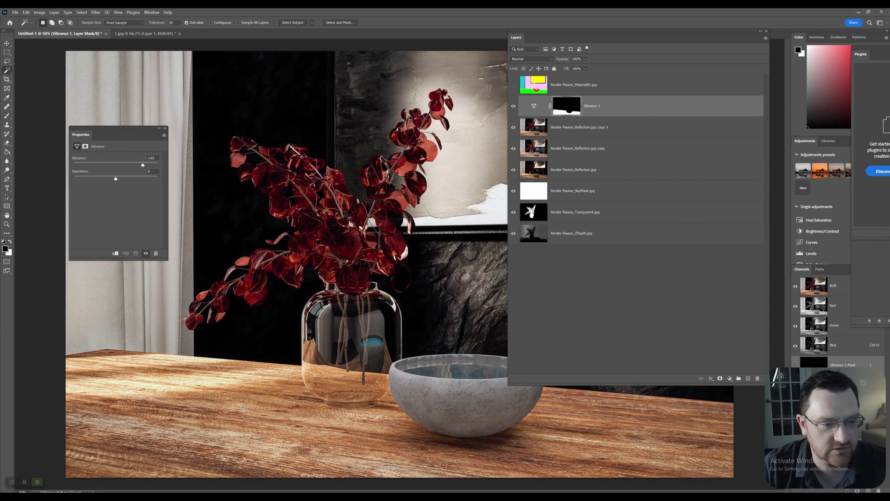
drag(153, 164, 101, 165)
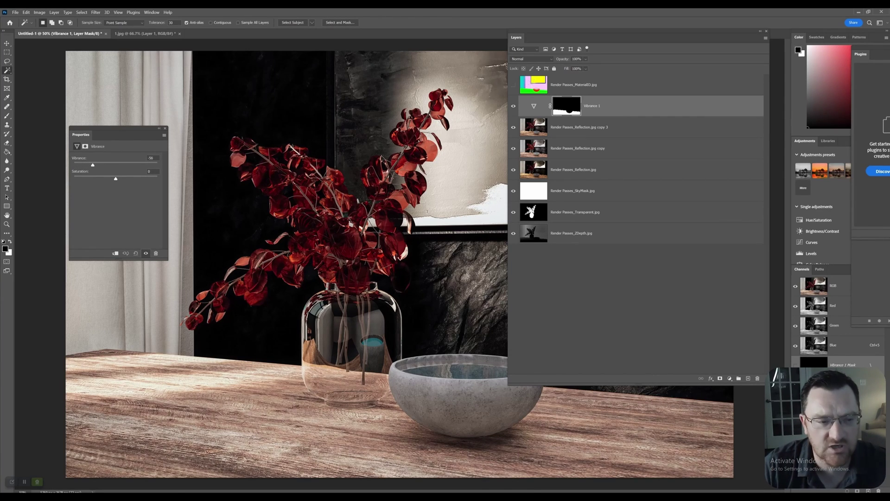
text(77)
key(Return)
drag(147, 164, 147, 164)
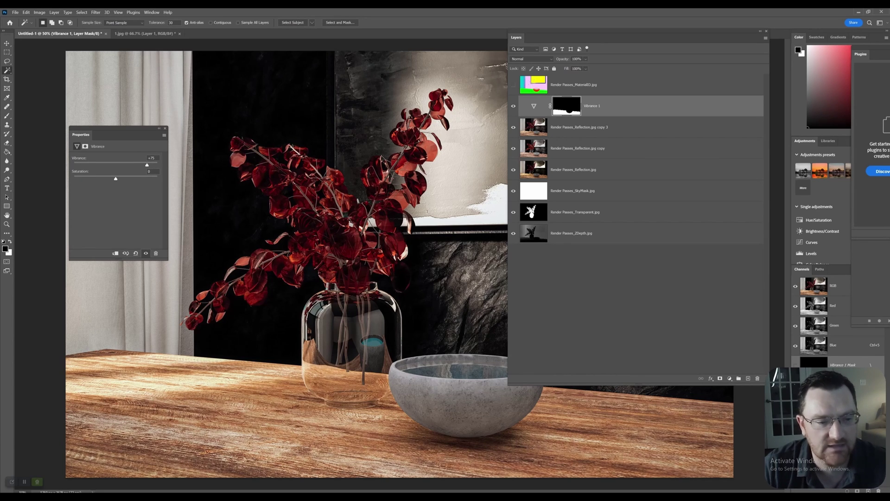
Select the pink wall area on the Render Passes_MaterialID.jpg layer with the Magic Wand, hide that layer and activate Render Passes_Reflection.jpg copy 3
click(513, 84)
click(573, 85)
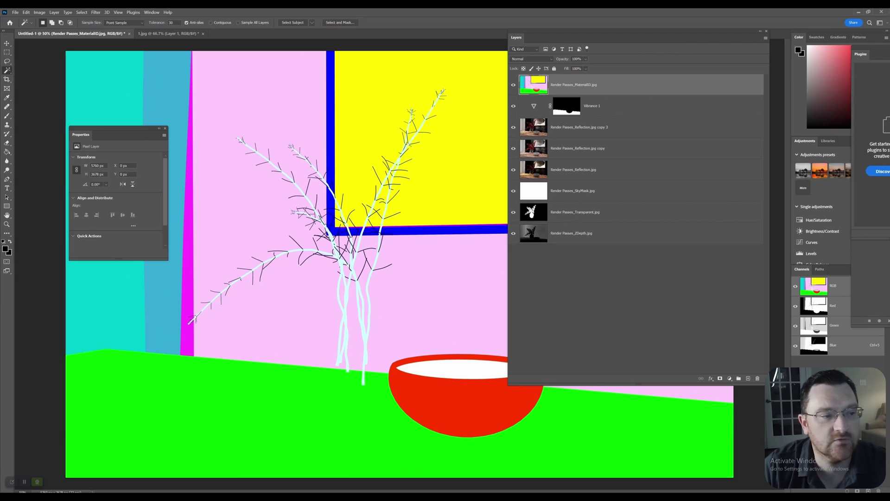
right_click(7, 70)
click(41, 83)
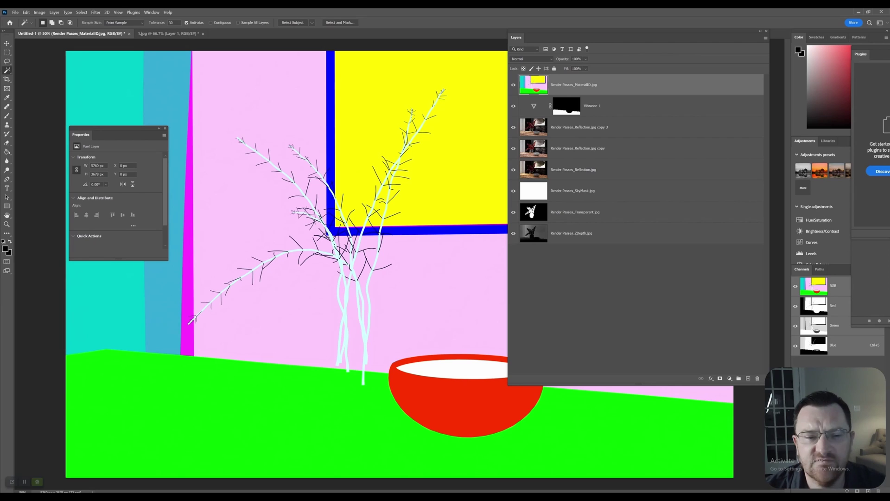
click(260, 195)
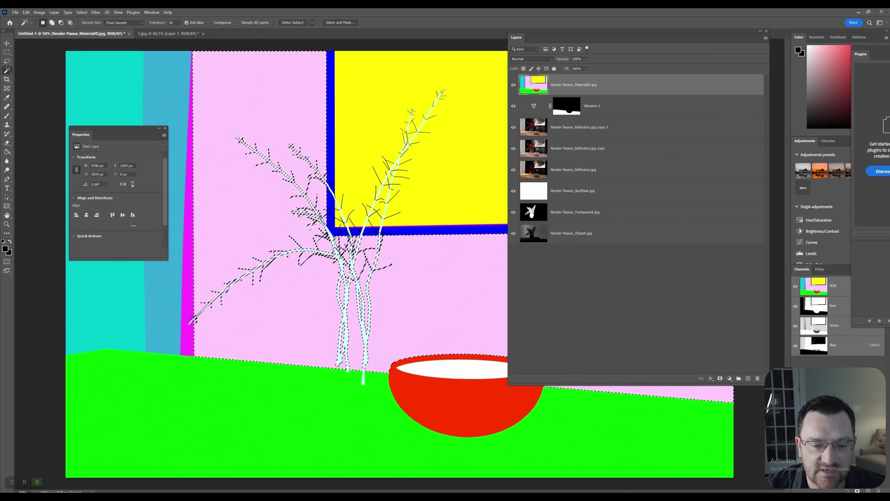
click(513, 84)
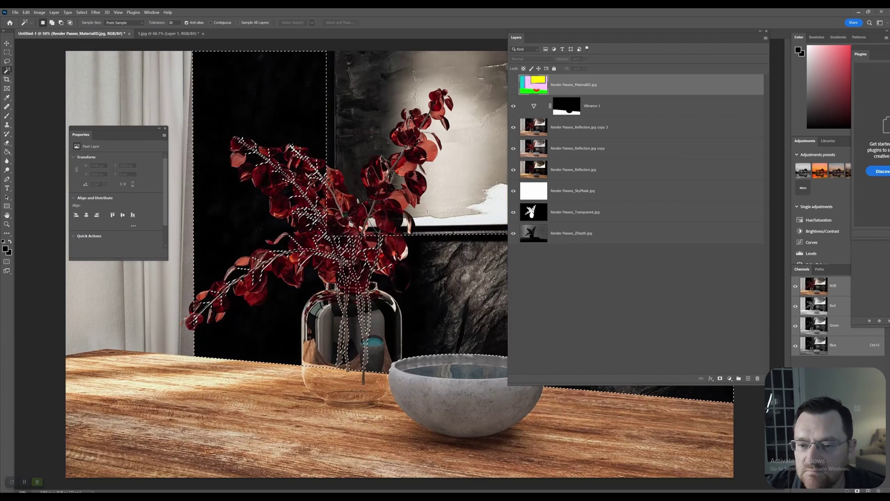
click(579, 127)
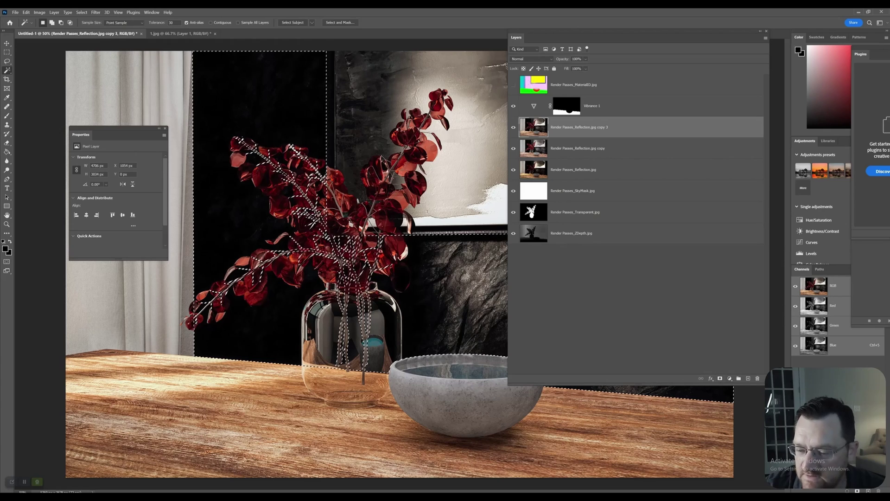
Add a Brightness/Contrast adjustment masked to the wall selection, try Brightness at 150 and set it to about 43
click(729, 379)
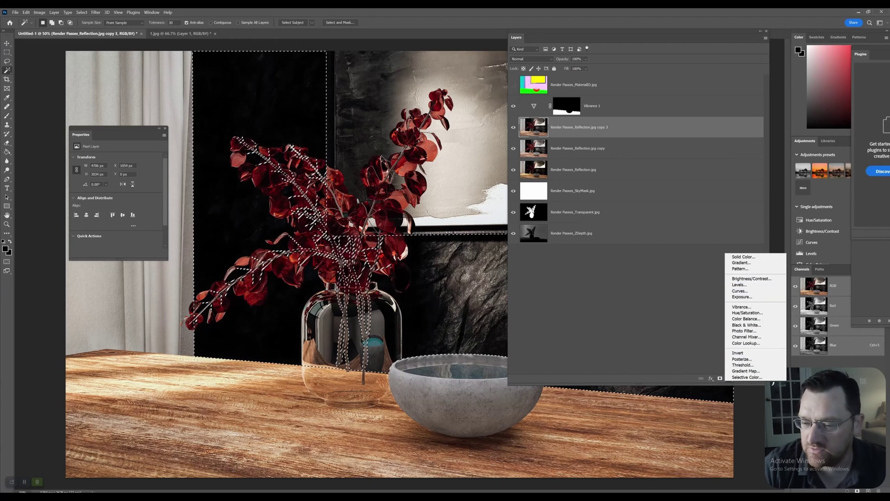
click(752, 278)
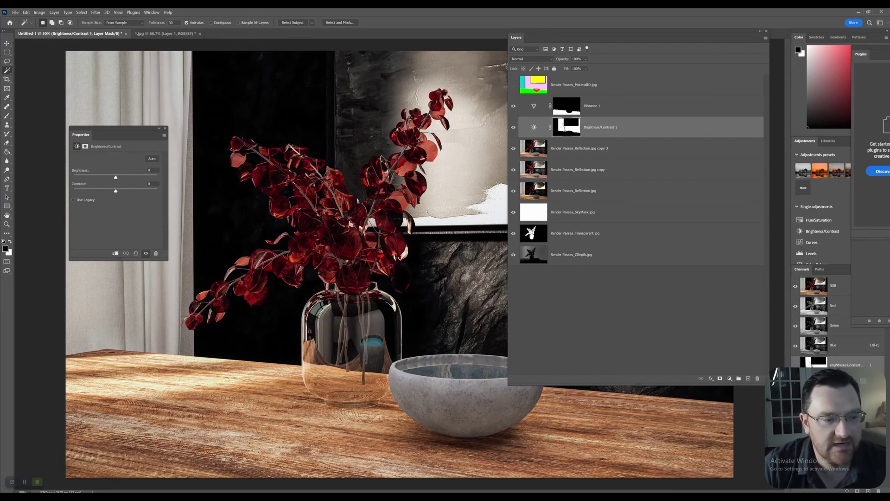
drag(117, 177, 158, 177)
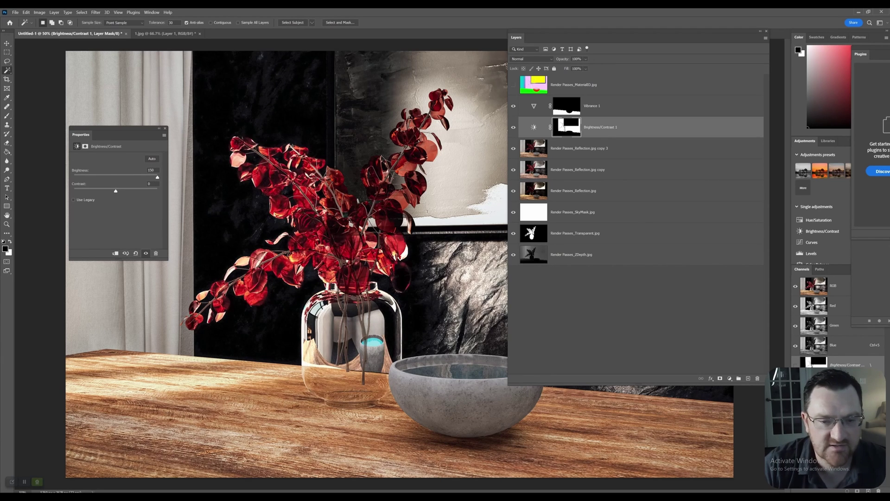
drag(636, 37, 762, 112)
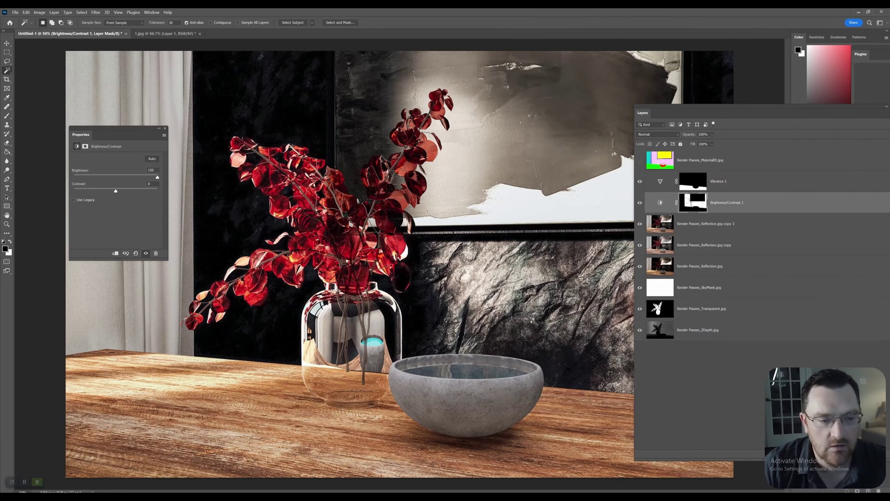
drag(157, 177, 128, 178)
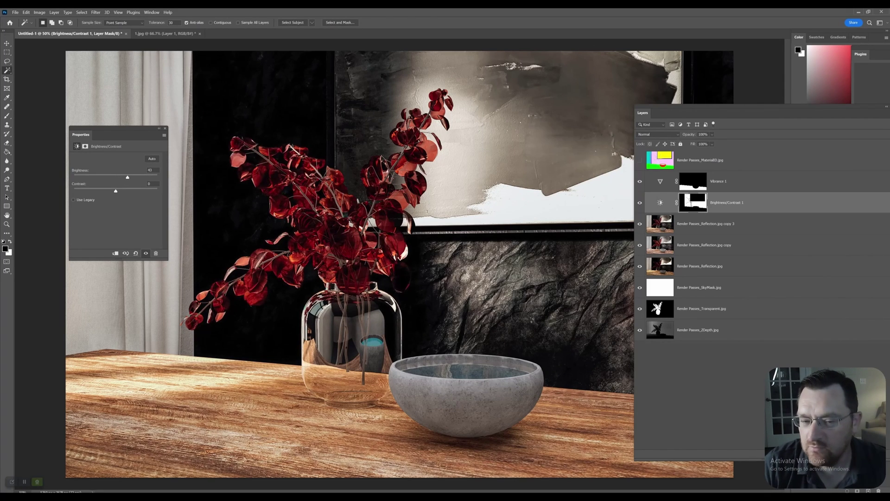
Toggle the visibility of the MaterialID, Vibrance 1 and Brightness/Contrast 1 layers to compare the render with and without the adjustments
click(639, 160)
click(700, 160)
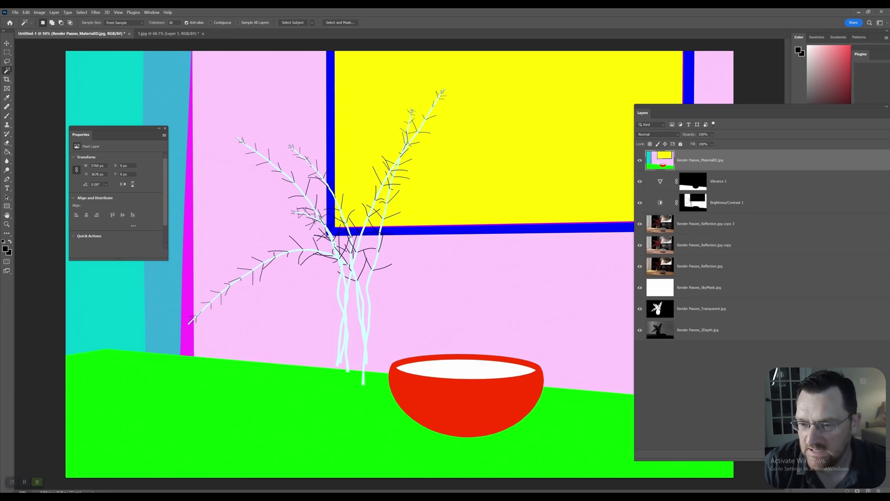
click(640, 160)
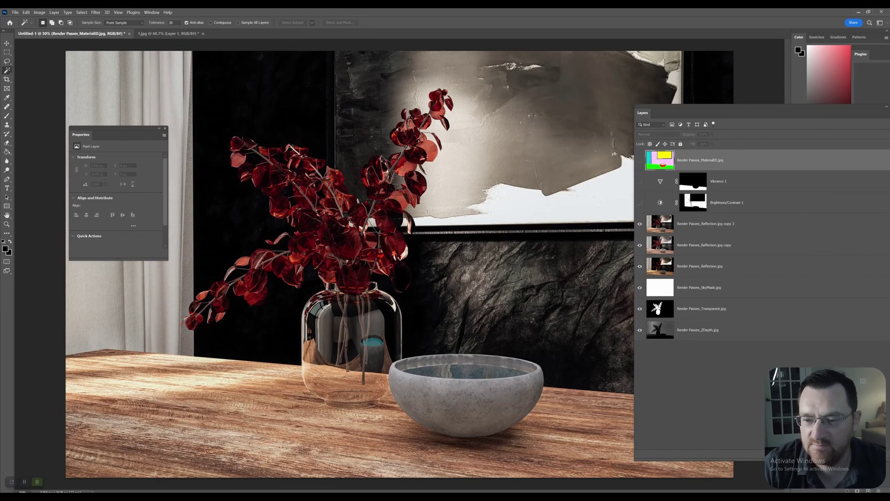
click(640, 203)
click(640, 181)
click(640, 160)
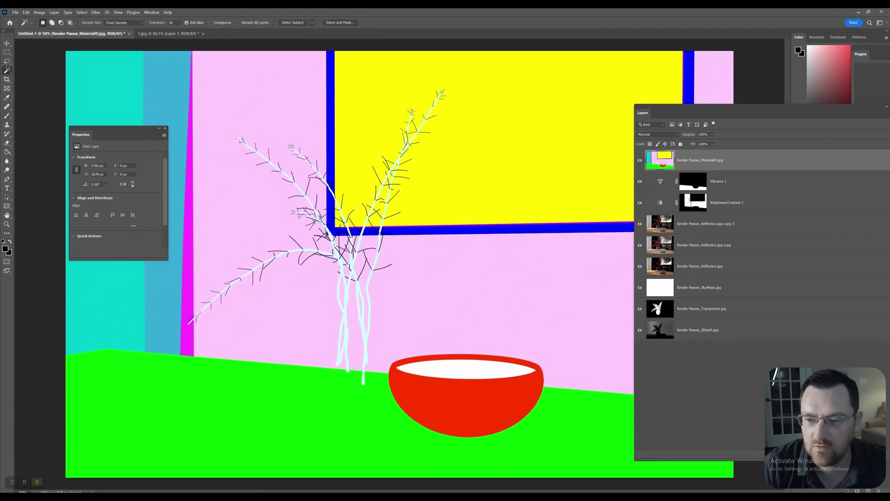
click(640, 160)
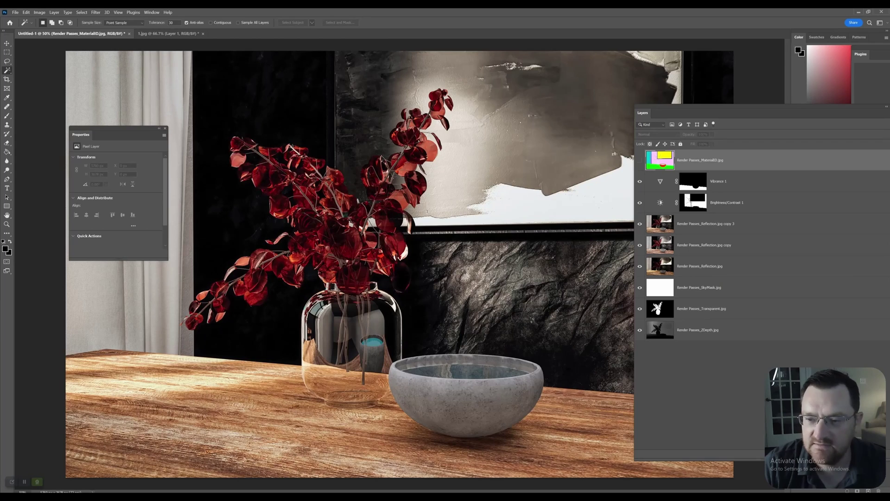
Lower the density of the Vibrance 1 layer mask to 29% and raise it slightly to vary the tabletop adjustment
click(693, 181)
drag(158, 185, 154, 185)
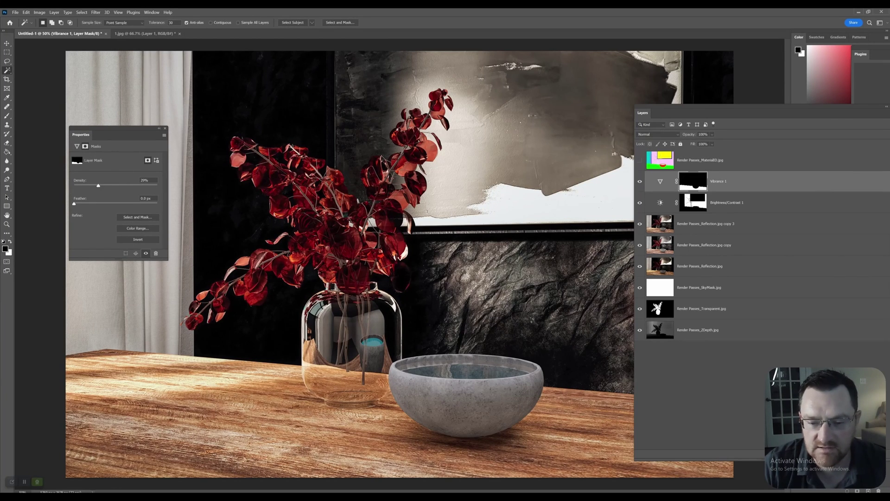
drag(99, 186, 107, 185)
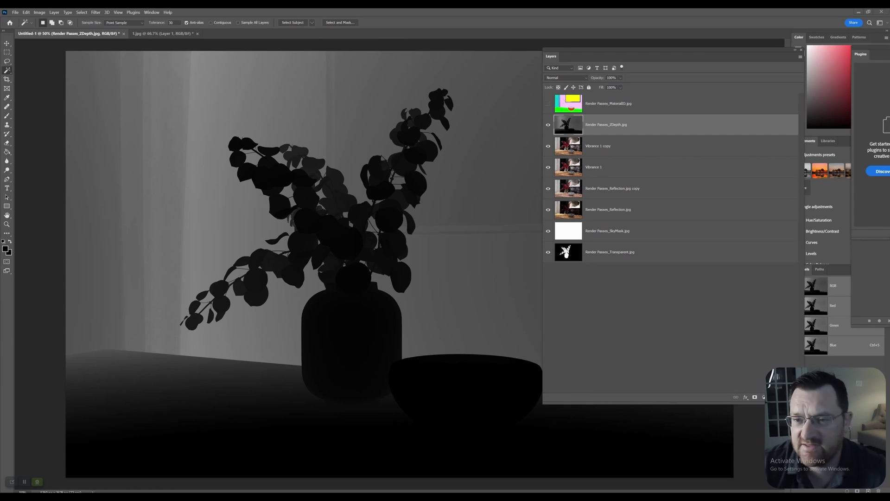
Hide the Render Passes_ZDepth.jpg layer and rename the Vibrance 1 copy layer as BKG
drag(551, 56, 542, 76)
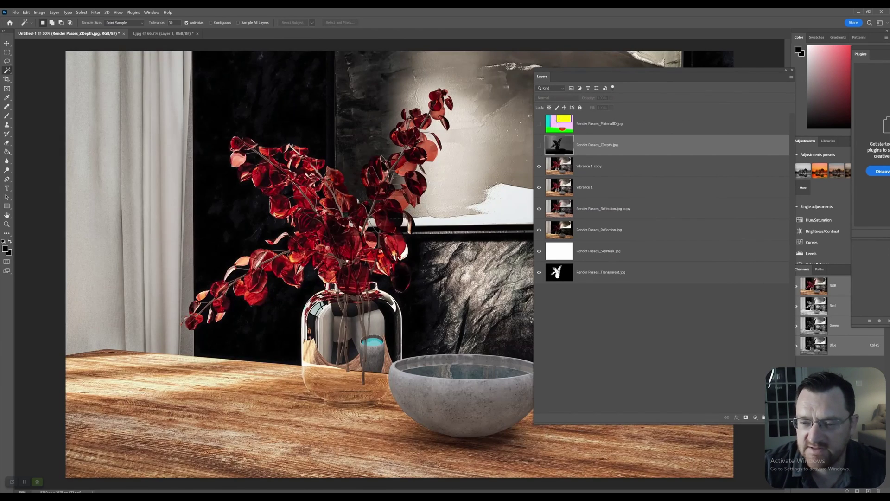
click(589, 166)
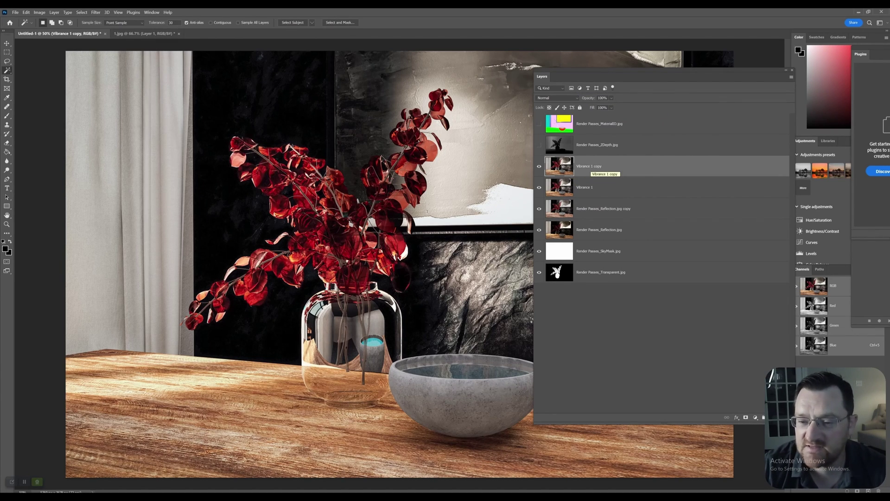
double_click(592, 166)
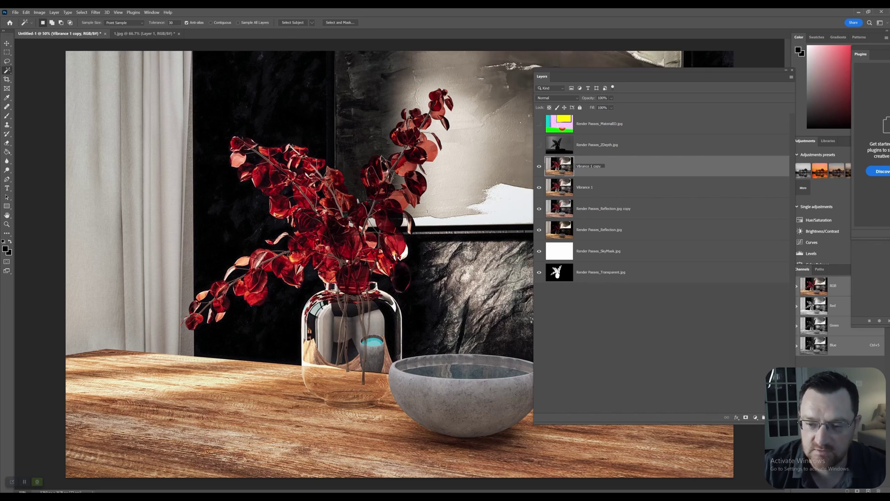
text(B)
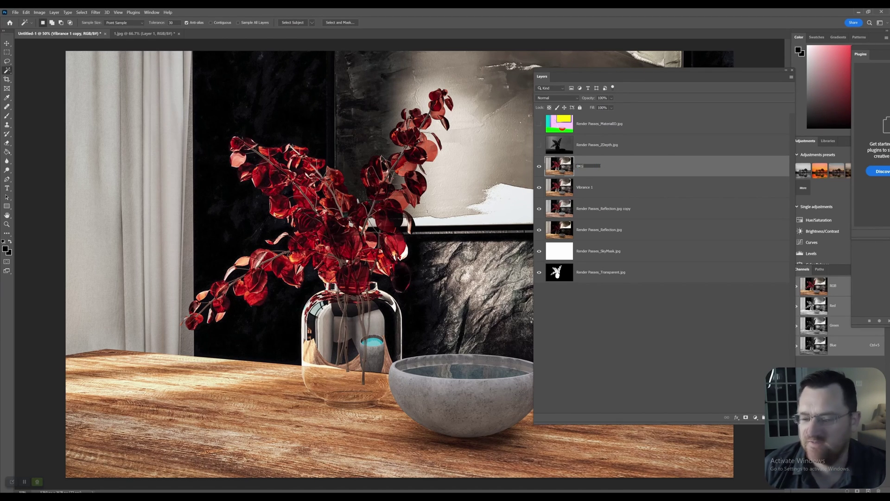
text(KG)
key(Return)
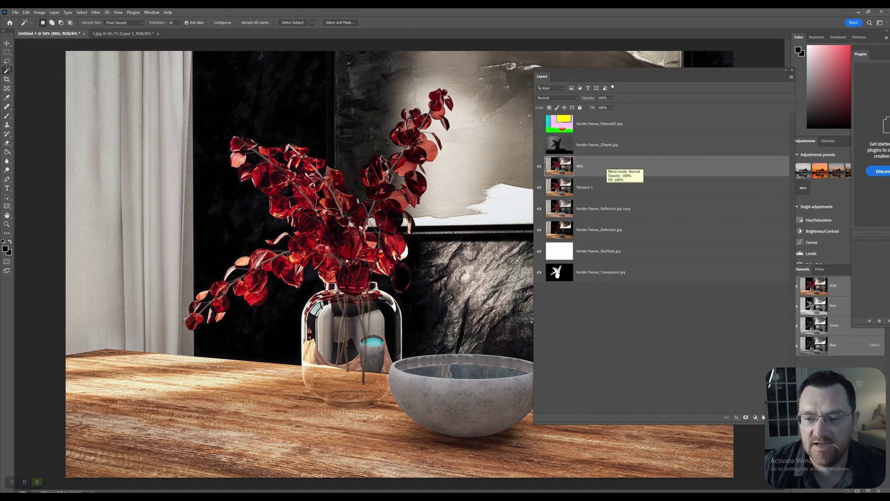
Duplicate the BKG layer with the default name BKG copy
right_click(601, 165)
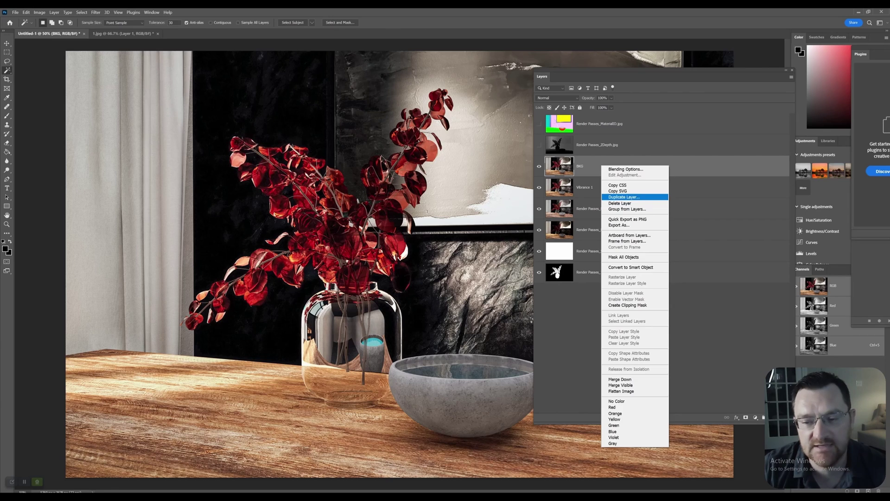
click(624, 198)
key(Return)
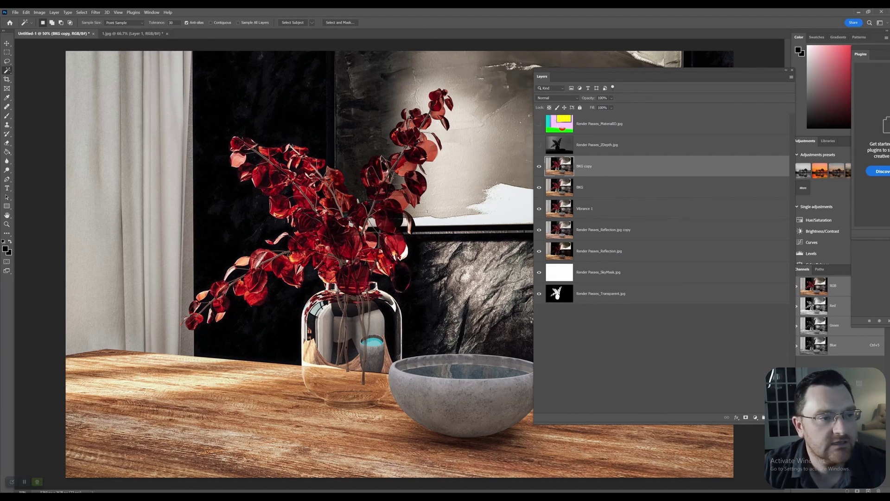
Apply a strong Gaussian Blur to the BKG copy layer, with the radius raised above 5.6 pixels
click(96, 12)
mouse_move(139, 94)
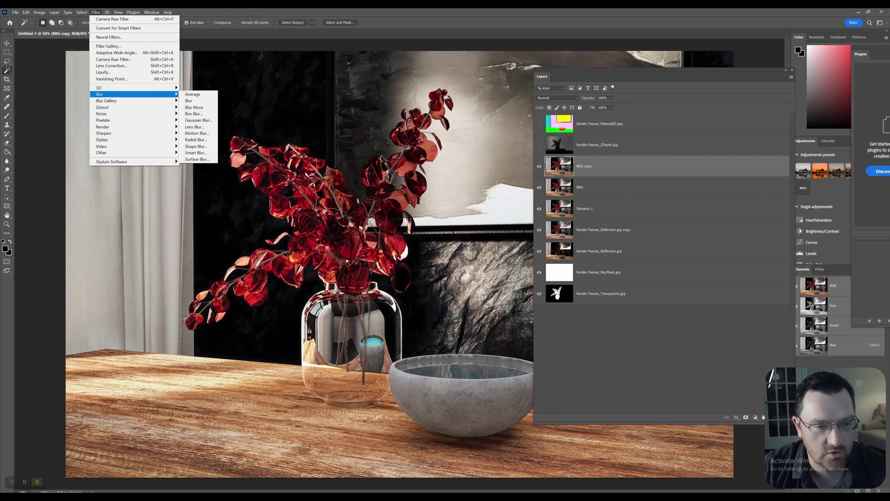
click(200, 121)
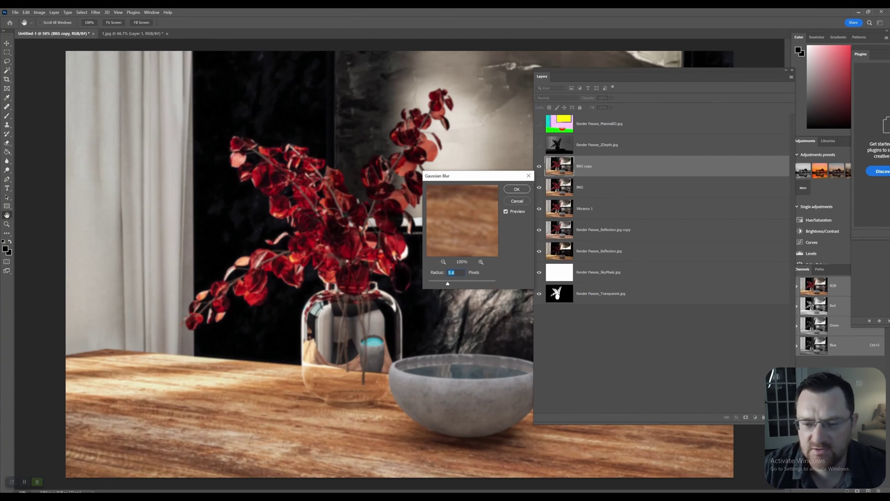
drag(447, 283, 458, 284)
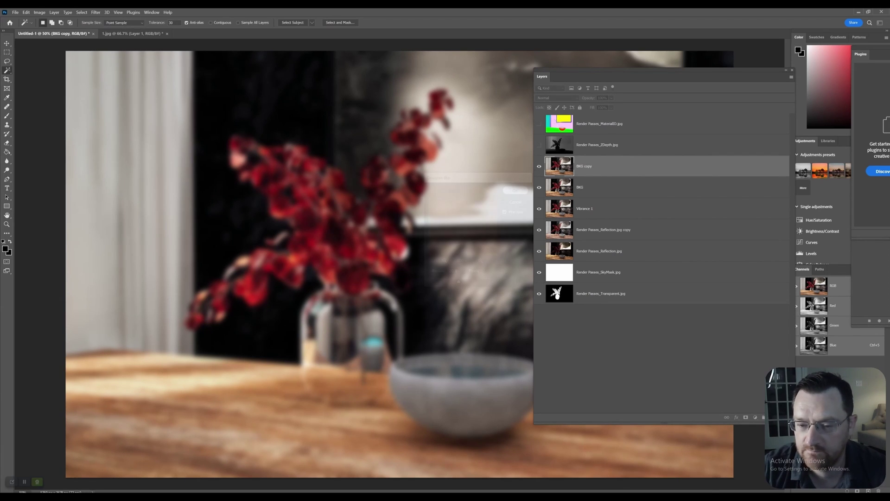
click(517, 188)
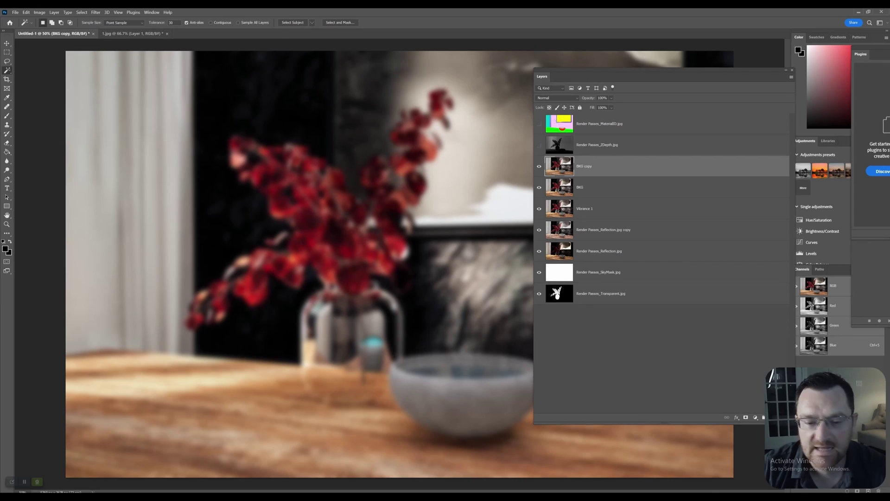
Add a layer mask to BKG copy, paste the whole Render Passes_ZDepth.jpg image into the mask and deselect
drag(663, 71, 573, 59)
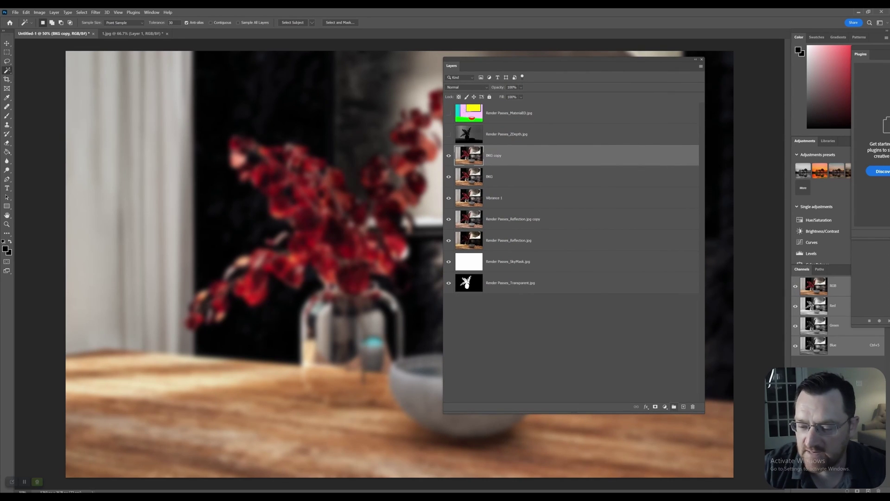
click(655, 406)
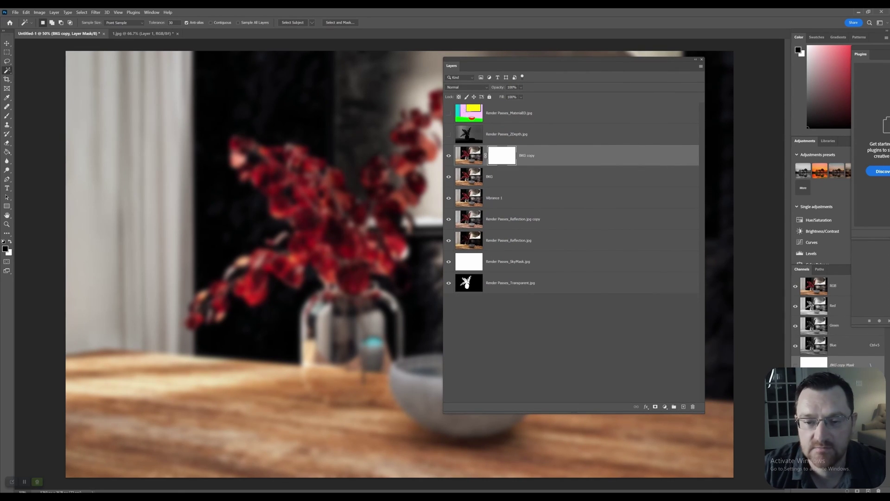
click(510, 134)
click(448, 134)
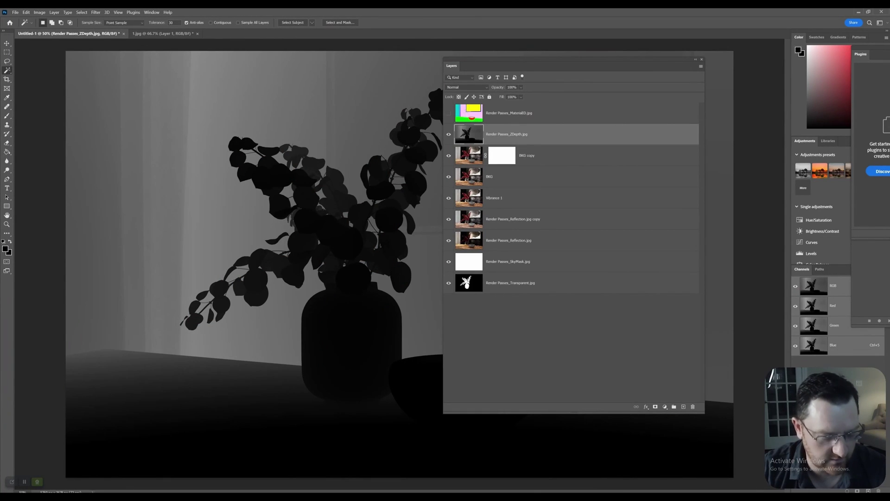
key(ctrl+a)
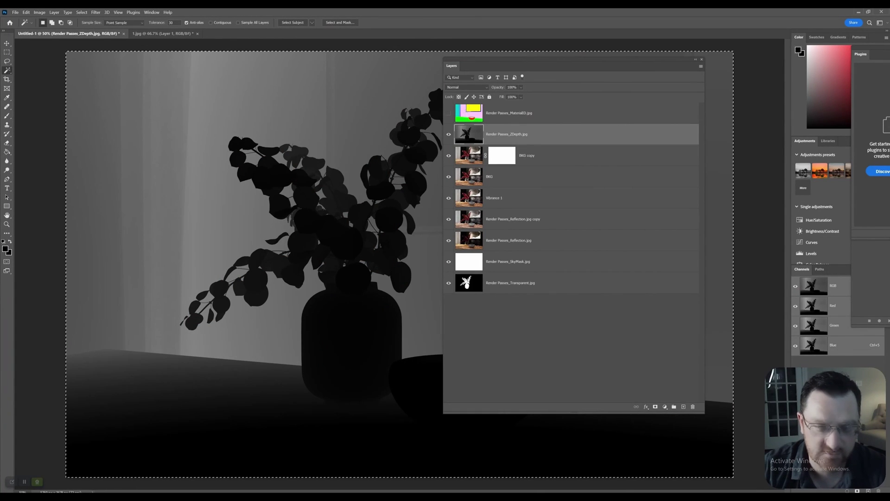
click(501, 155)
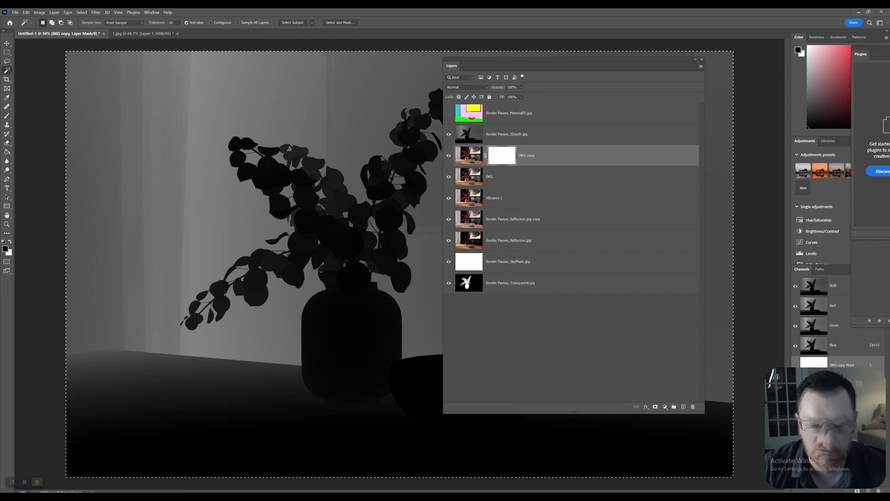
alt+click(502, 155)
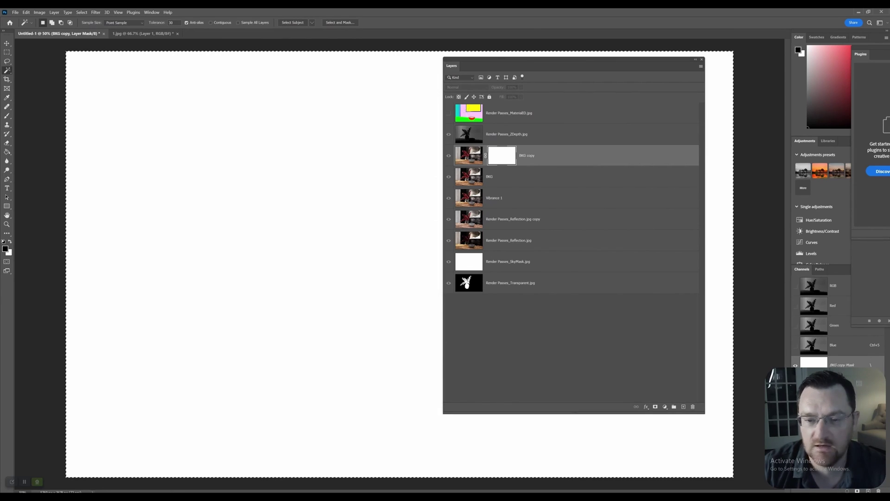
key(ctrl+v)
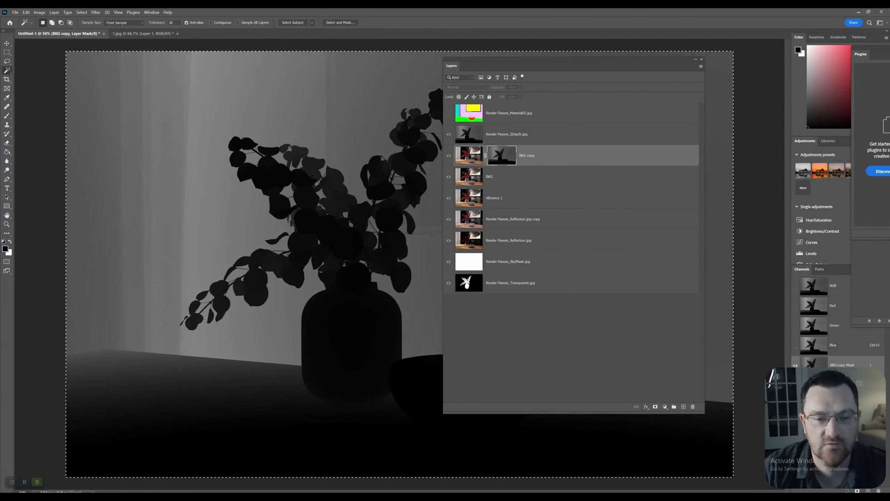
key(ctrl+d)
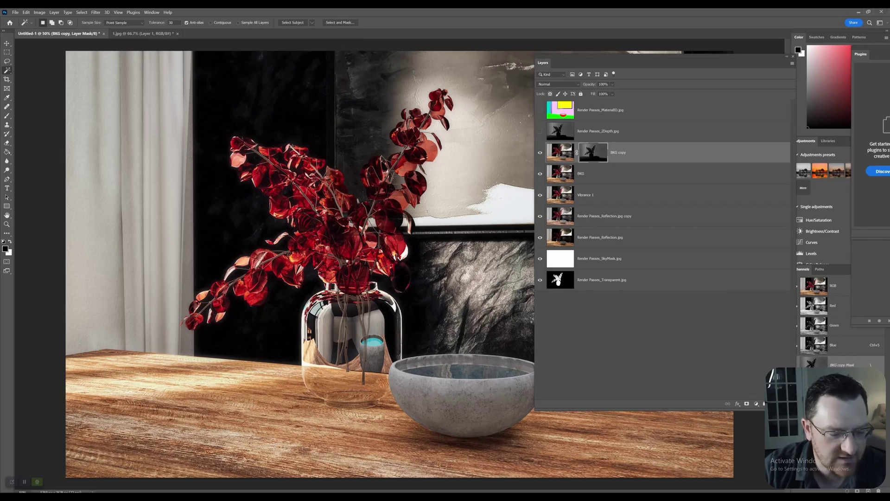
Inspect the depth-masked blur along the table edge up close, comparing the render with BKG copy hidden and shown
key(z)
click(141, 356)
click(141, 356)
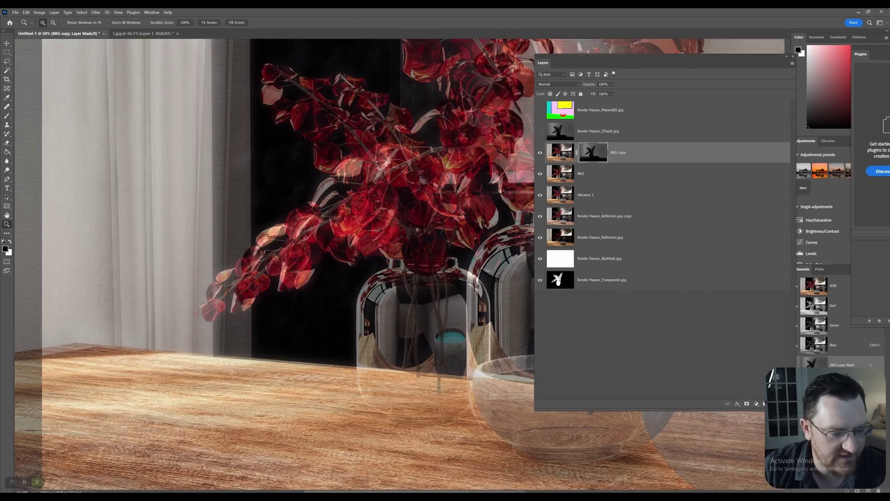
click(142, 355)
click(142, 356)
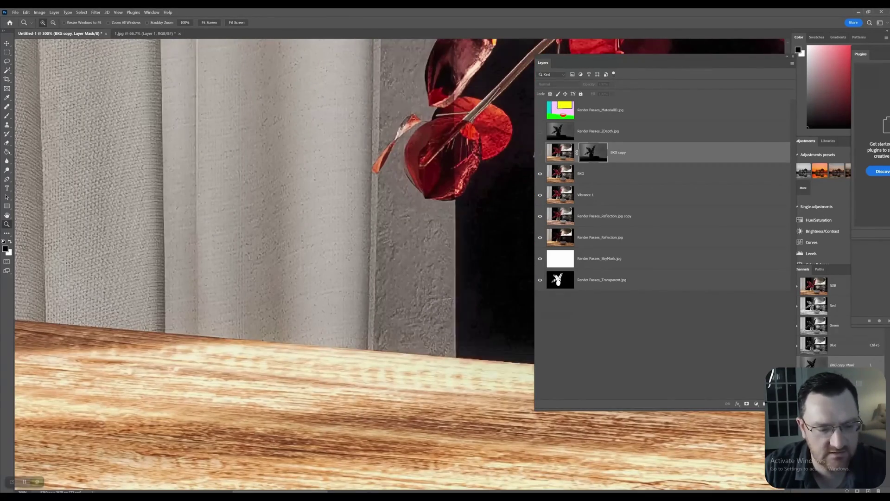
click(538, 153)
click(540, 153)
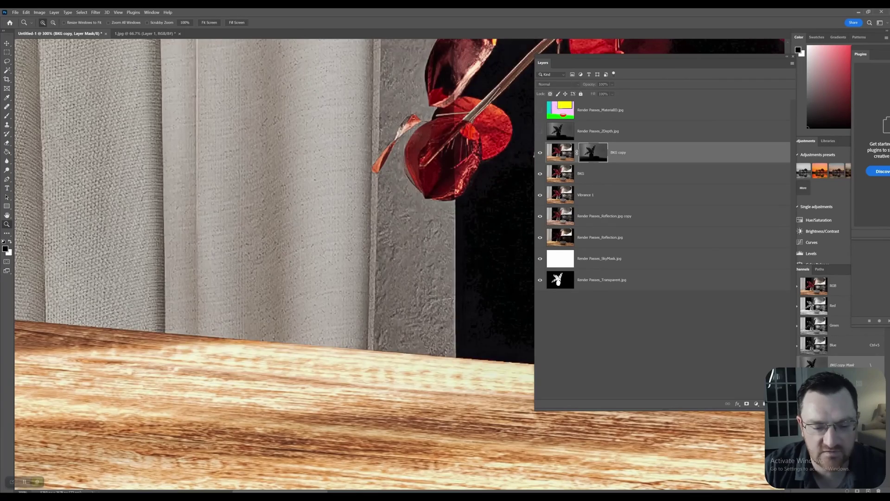
key(ctrl+0)
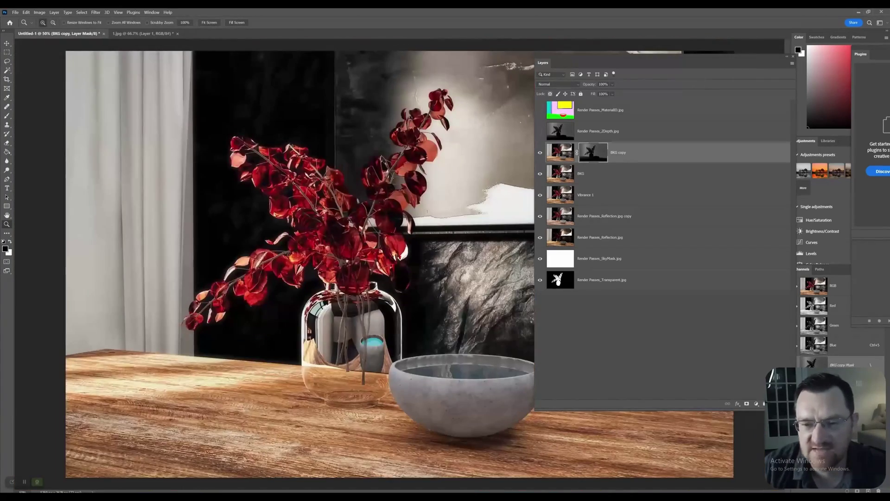
Duplicate the Render Passes_ZDepth.jpg layer with its default name and move the original to the very end of the layer stack
click(541, 131)
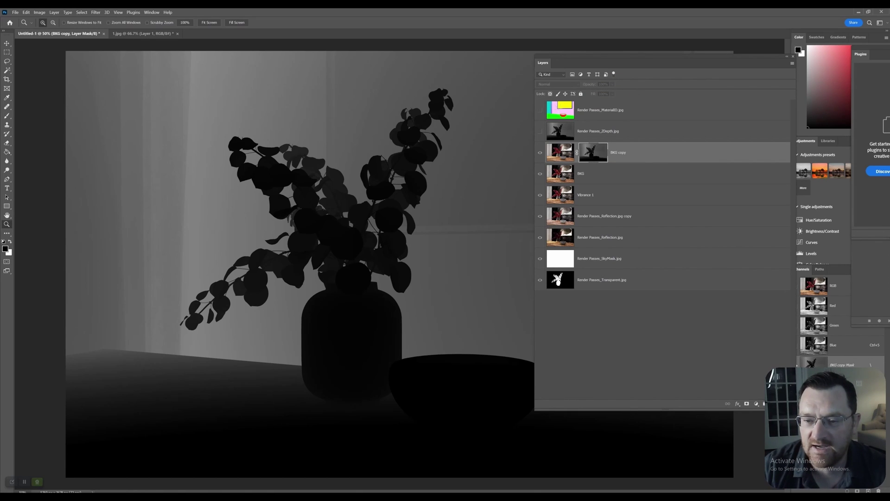
click(597, 131)
click(539, 130)
click(593, 152)
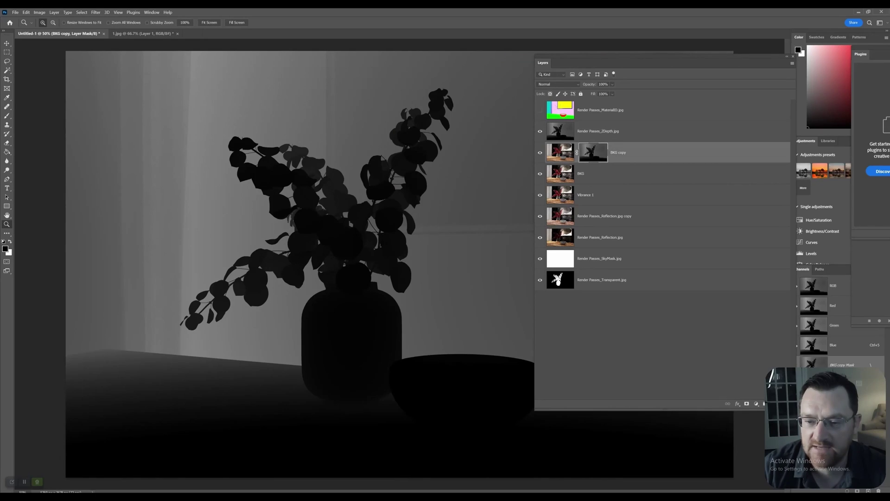
click(649, 132)
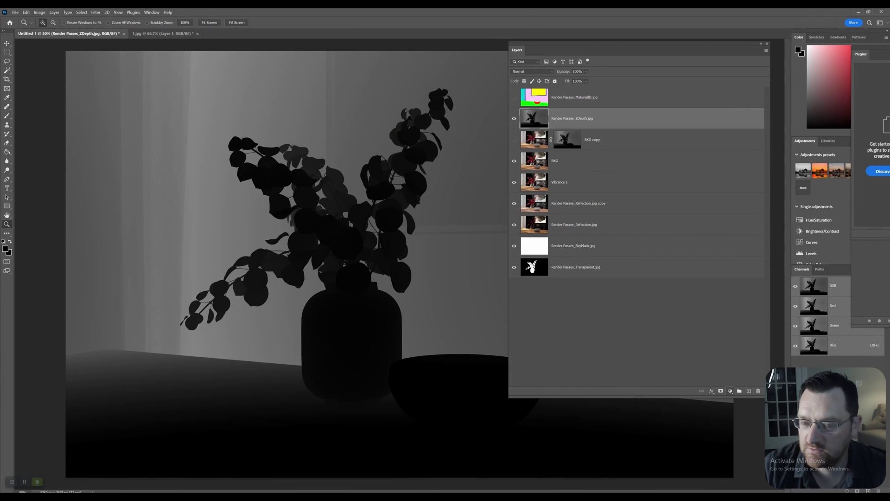
right_click(597, 117)
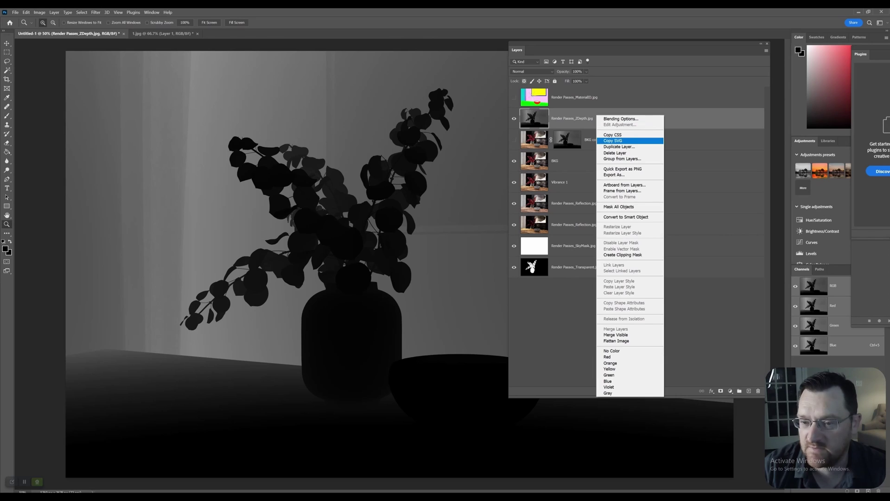
click(619, 147)
key(Return)
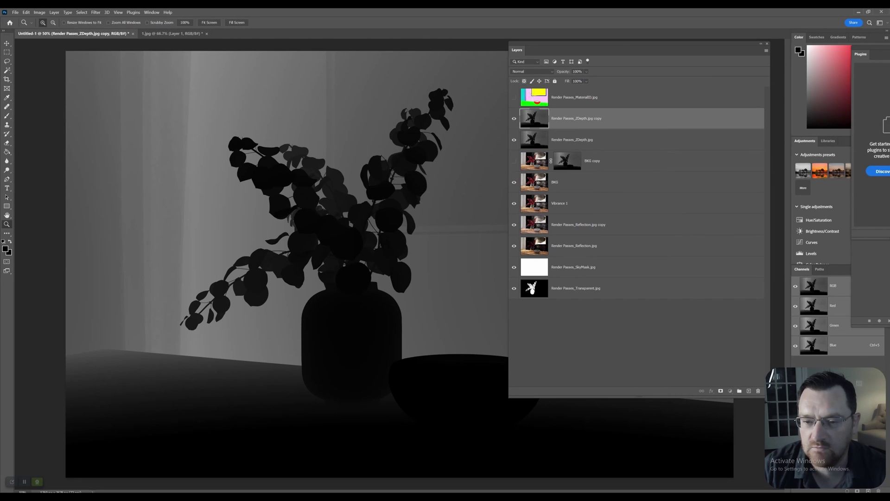
drag(534, 140, 535, 295)
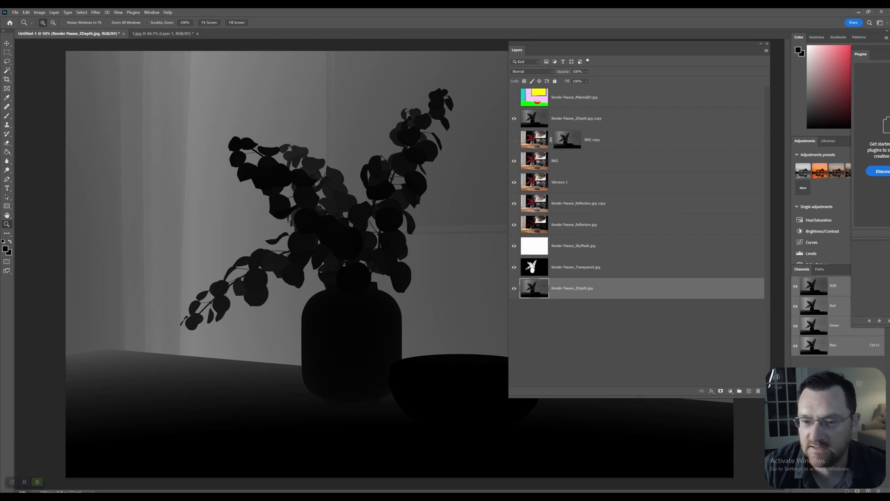
Raise the Z-depth copy's contrast with a Levels adjustment using a white input of 122, and merge the adjustment down into it
click(577, 118)
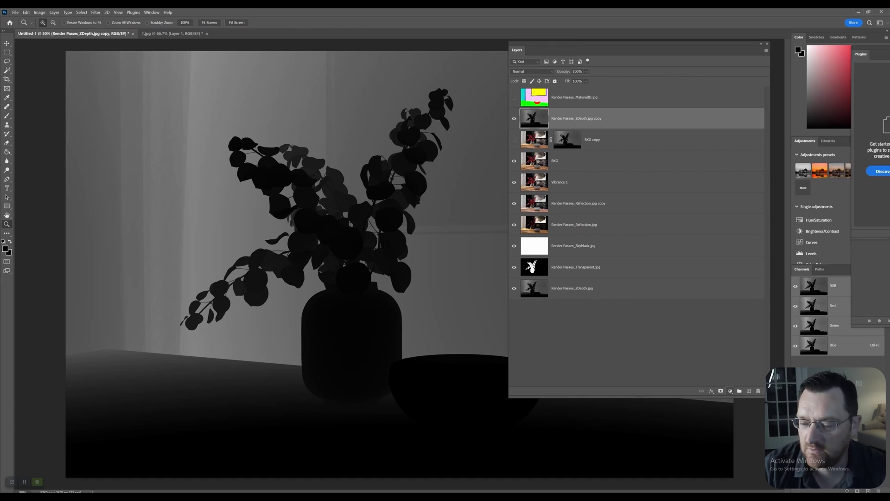
click(730, 391)
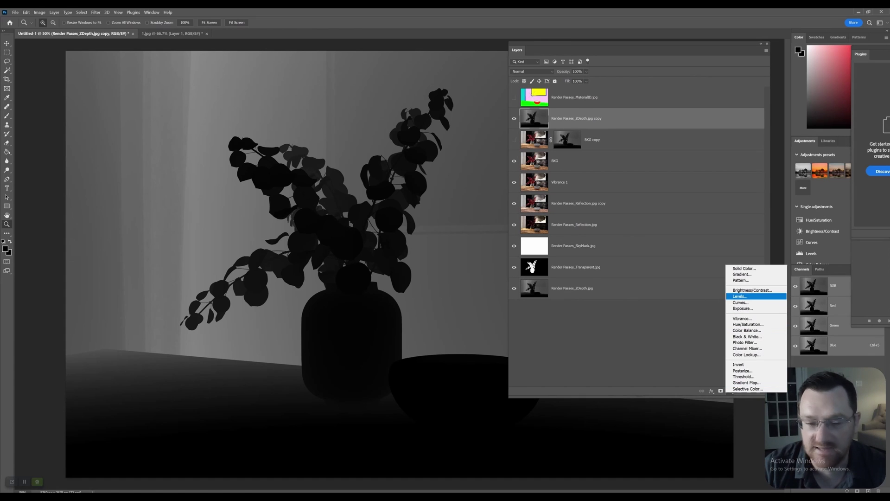
click(740, 296)
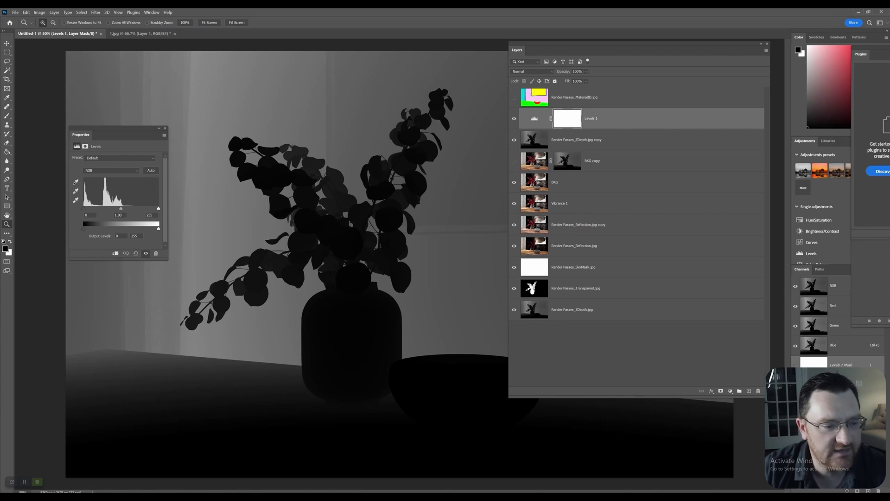
mouse_move(121, 208)
mouse_down()
mouse_move(110, 208)
mouse_move(153, 208)
mouse_move(85, 209)
mouse_move(127, 208)
mouse_move(118, 208)
mouse_up()
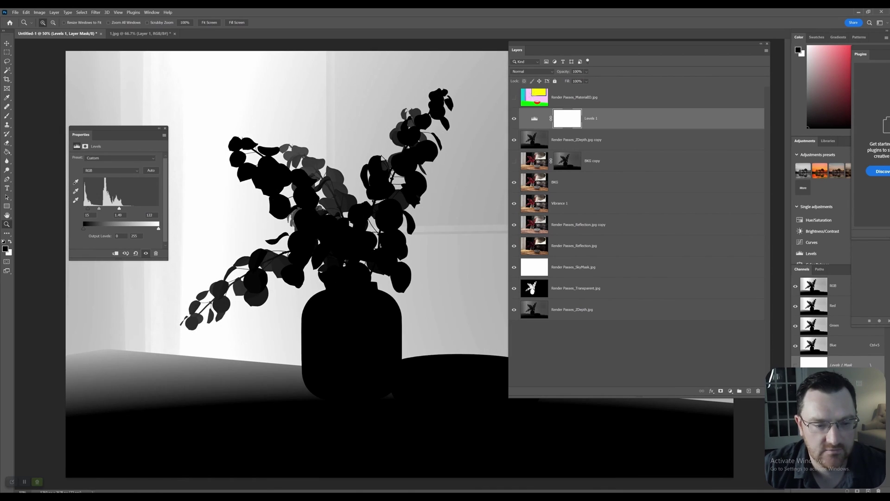
click(146, 253)
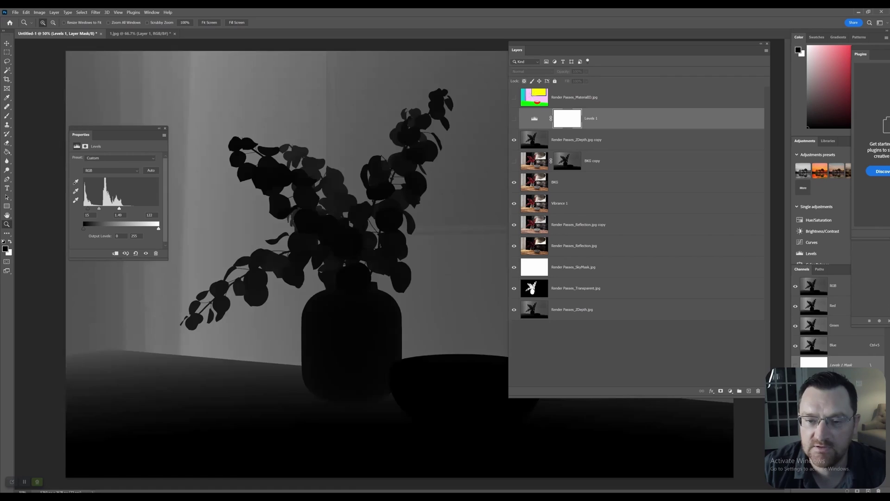
click(146, 254)
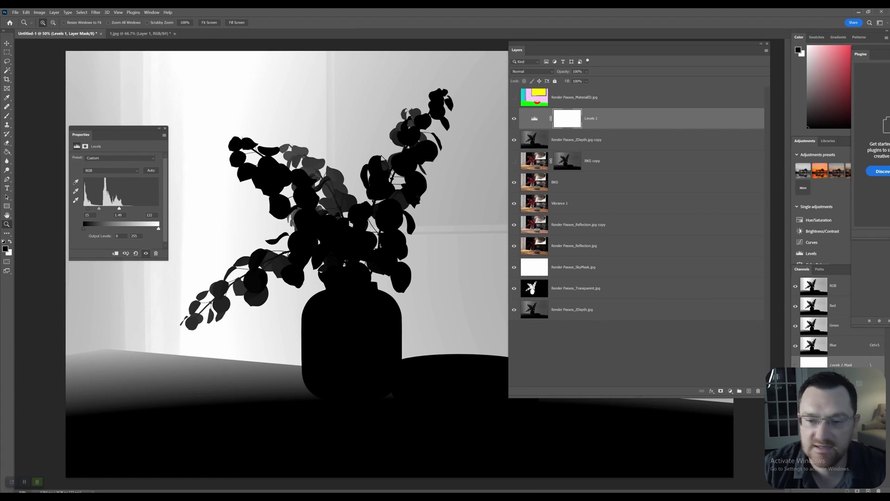
right_click(613, 119)
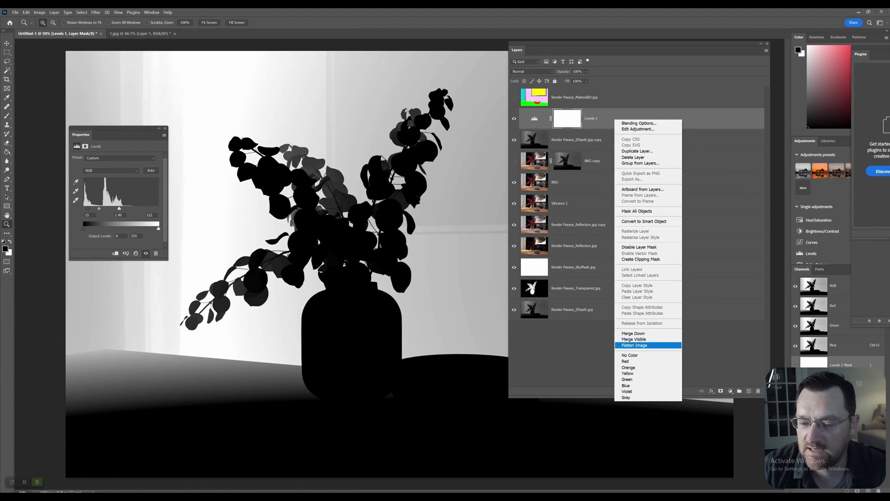
click(630, 333)
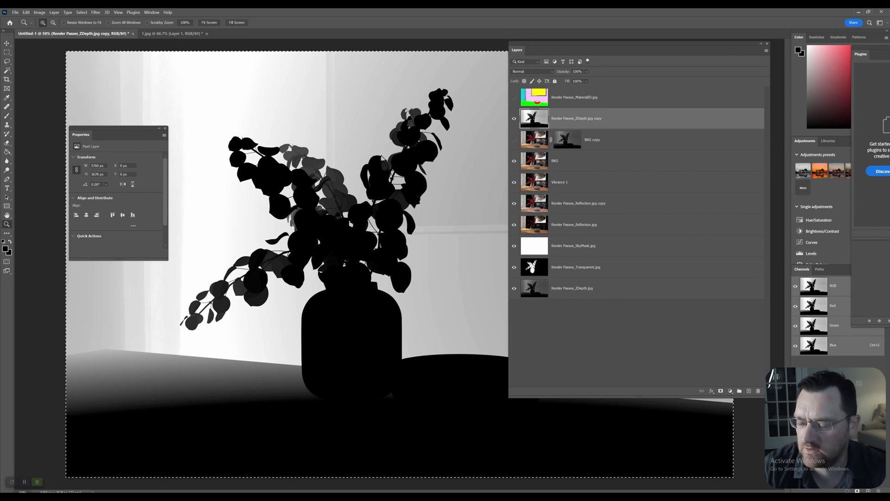
Paste the contrasted Z-depth image into BKG copy's layer mask, then hide the Render Passes_ZDepth.jpg copy layer
alt+click(567, 139)
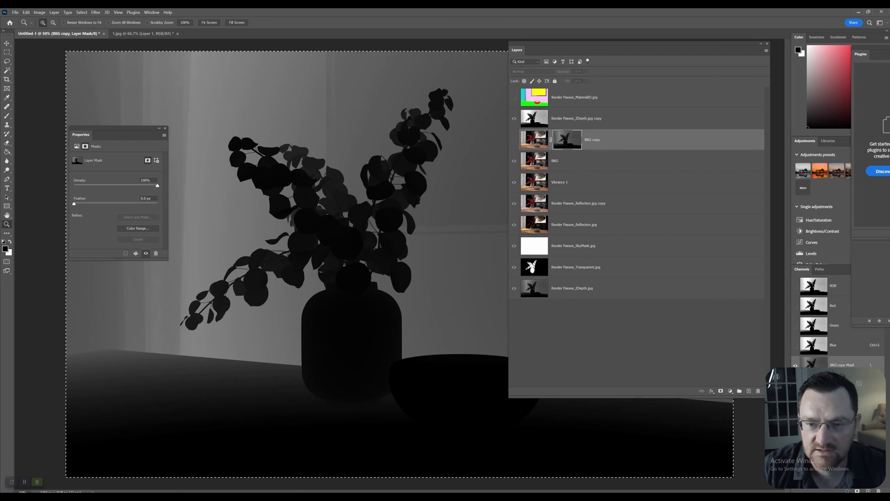
key(ctrl+v)
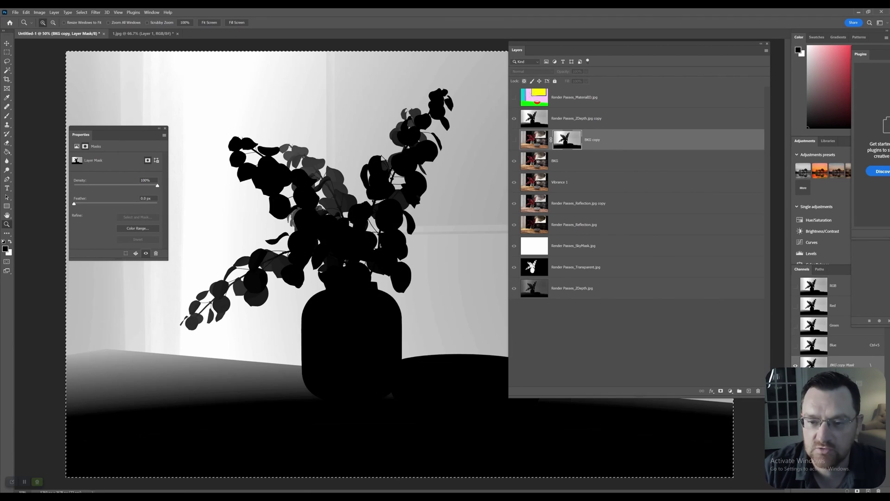
click(513, 119)
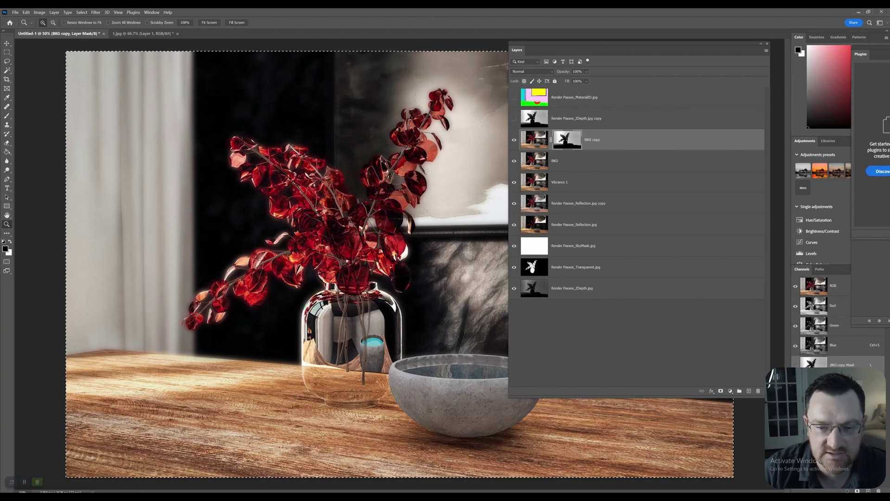
Examine the stronger background blur around the flowers, comparing the render with BKG copy hidden and shown
click(514, 139)
click(514, 140)
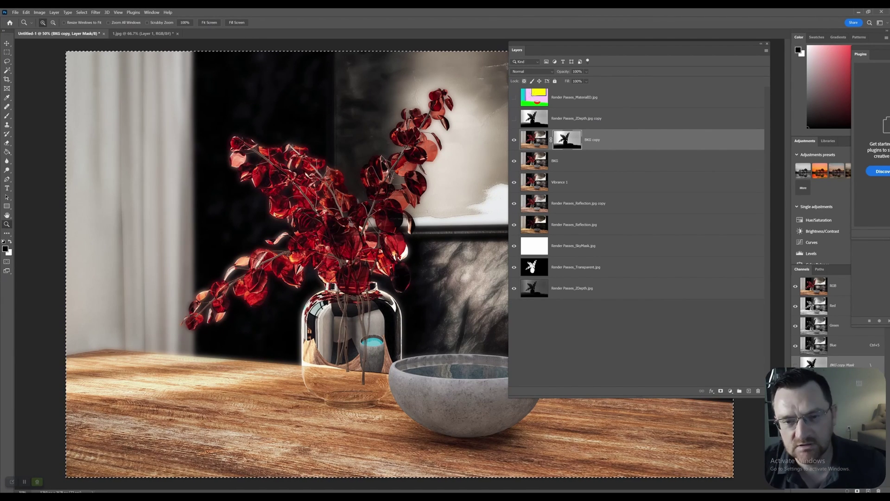
key(ctrl+minus)
key(ctrl+minus)
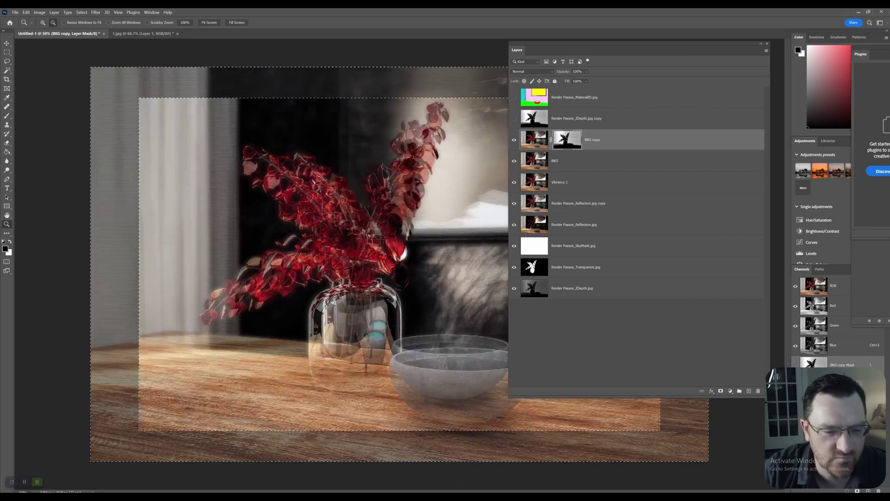
key(ctrl+plus)
key(ctrl+plus)
scroll(318, 185, up, 4)
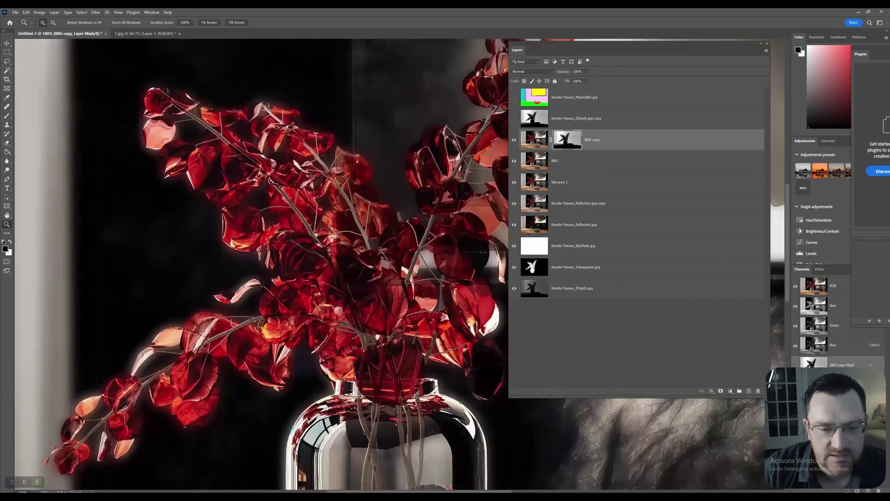
drag(318, 185, 391, 238)
click(514, 139)
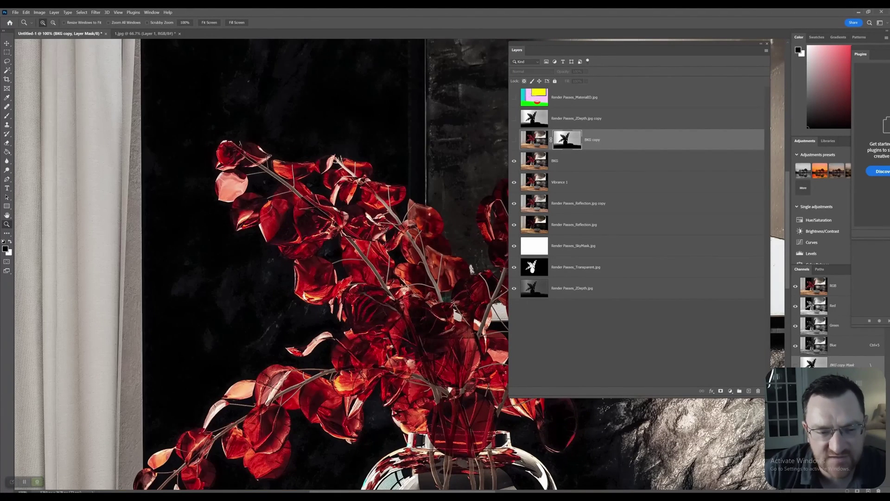
key(ctrl+comma)
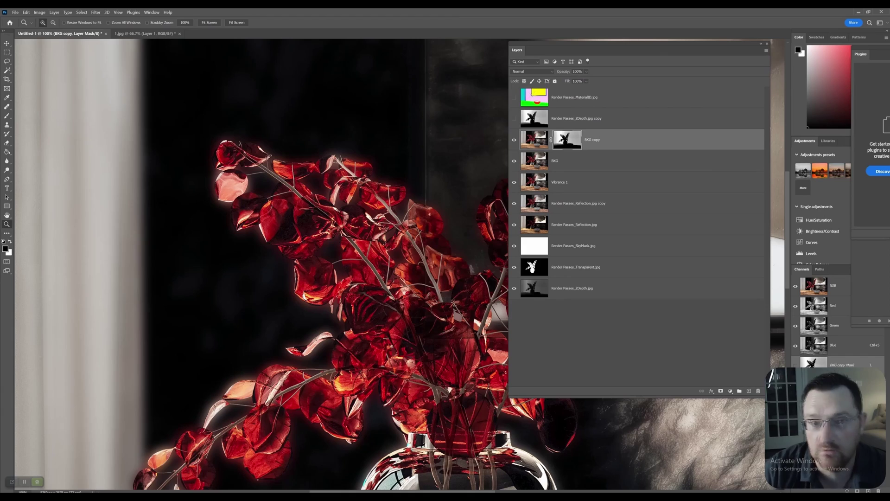
View BKG copy's layer mask by itself around the flowers and vase, then return to the full composite image
drag(457, 315, 363, 221)
alt+click(567, 139)
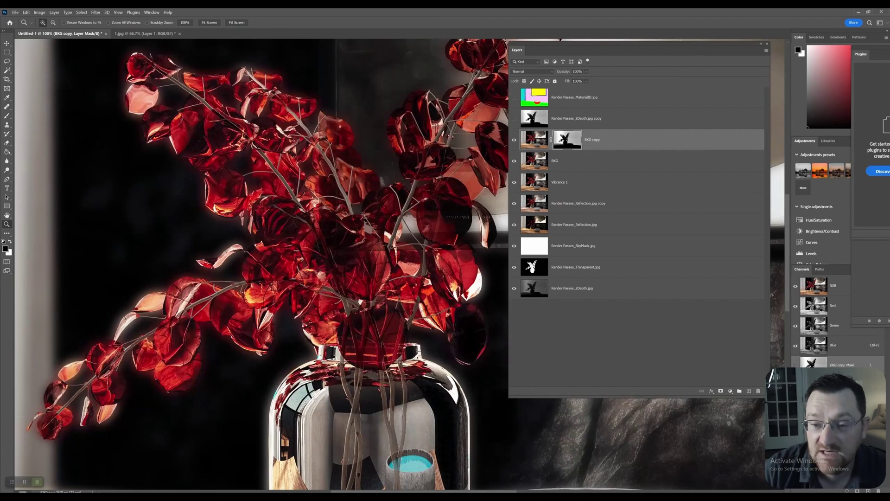
alt+click(567, 140)
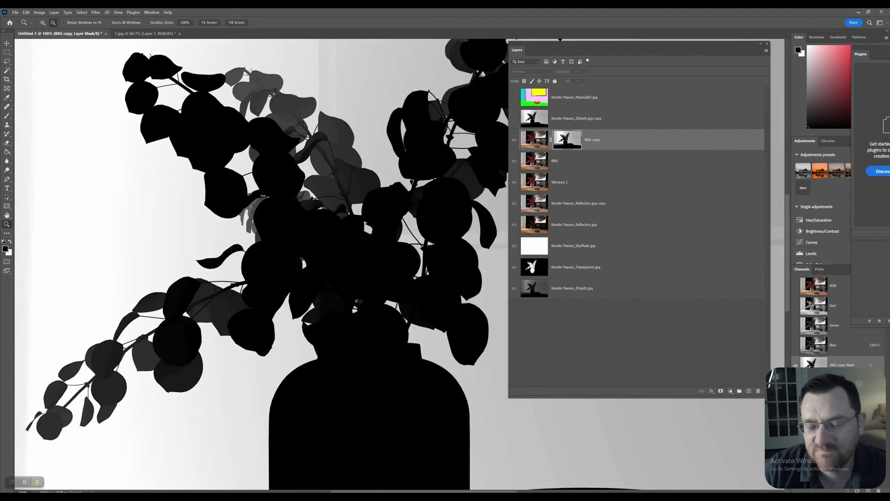
key(ctrl+2)
key(ctrl+0)
key(ctrl+minus)
key(ctrl+minus)
key(ctrl+minus)
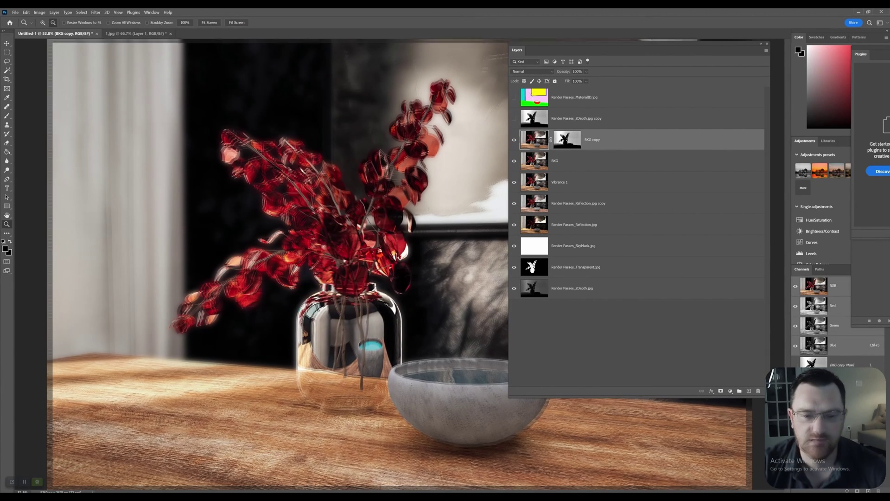
key(ctrl+plus)
key(ctrl+plus)
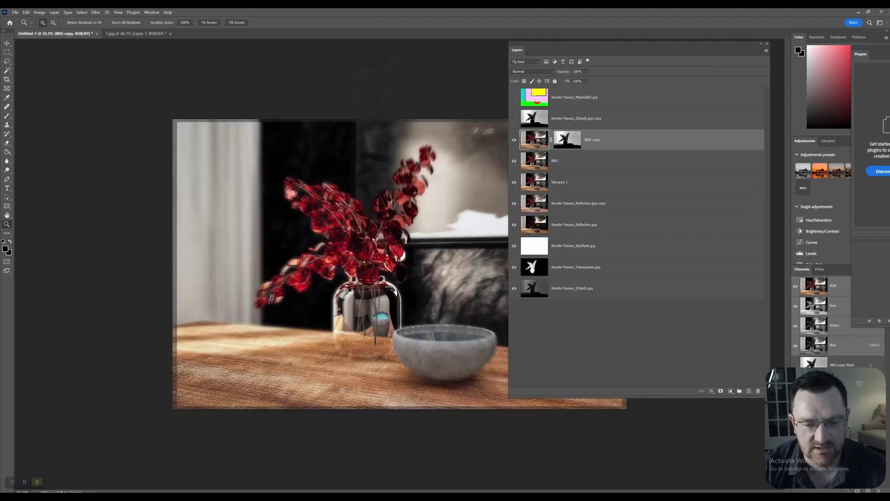
Duplicate the BKG and BKG copy layers together and merge the two duplicates into one layer
right_click(634, 139)
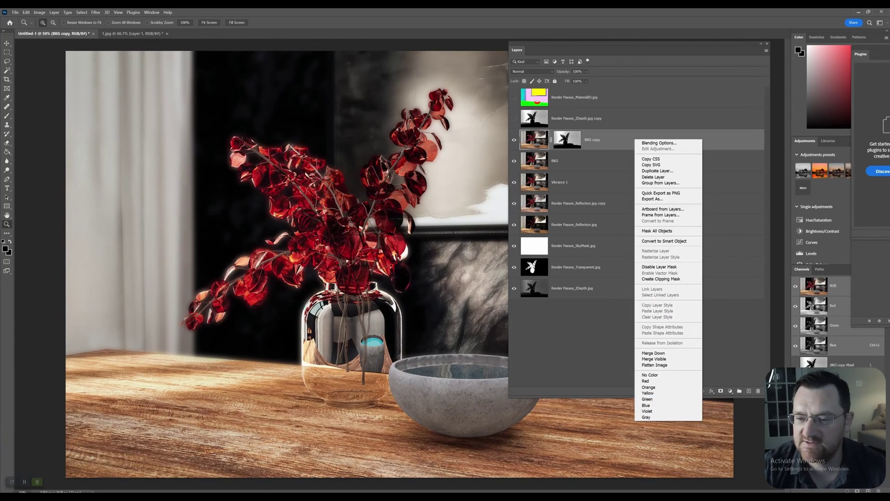
key(Escape)
shift+click(635, 160)
right_click(635, 139)
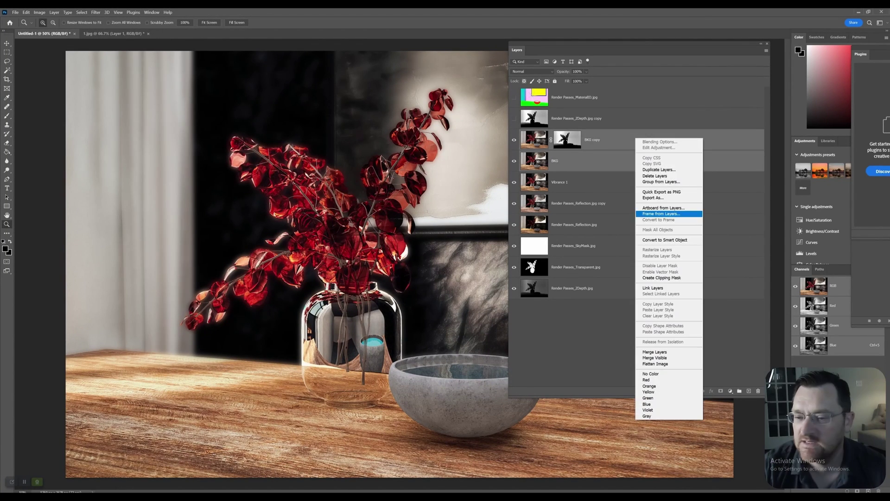
click(659, 170)
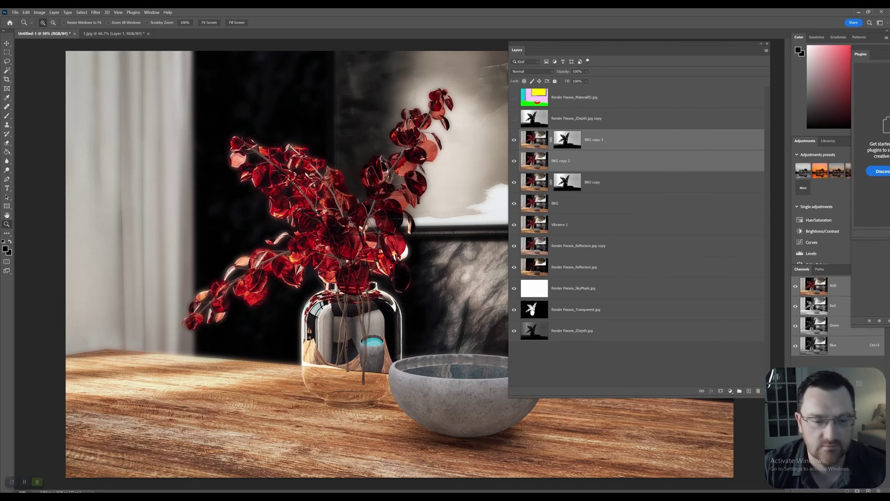
right_click(653, 143)
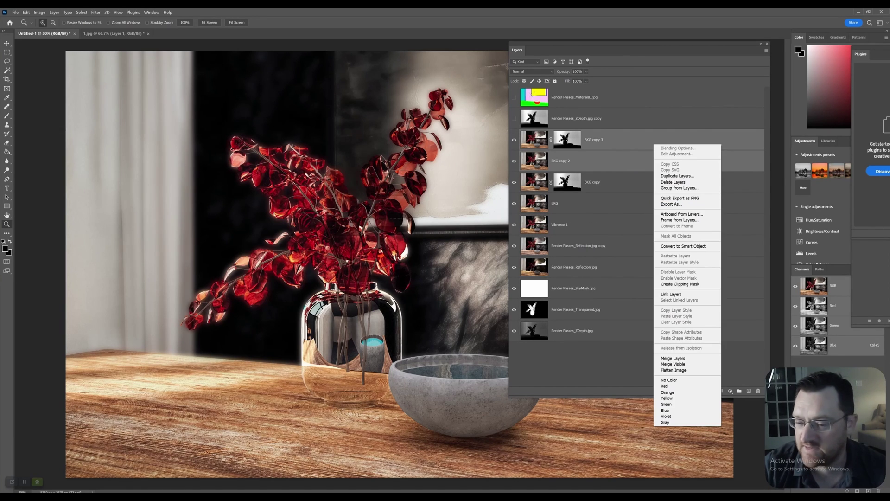
click(673, 358)
Apply Lens Correction to the merged layer with Red/Cyan fringe at about -48 and Green/Magenta fringe at about -45
click(96, 12)
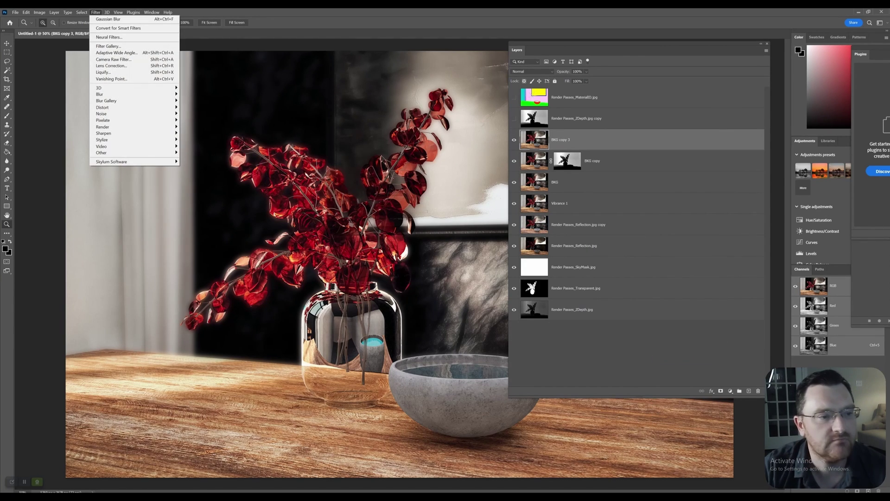
click(111, 65)
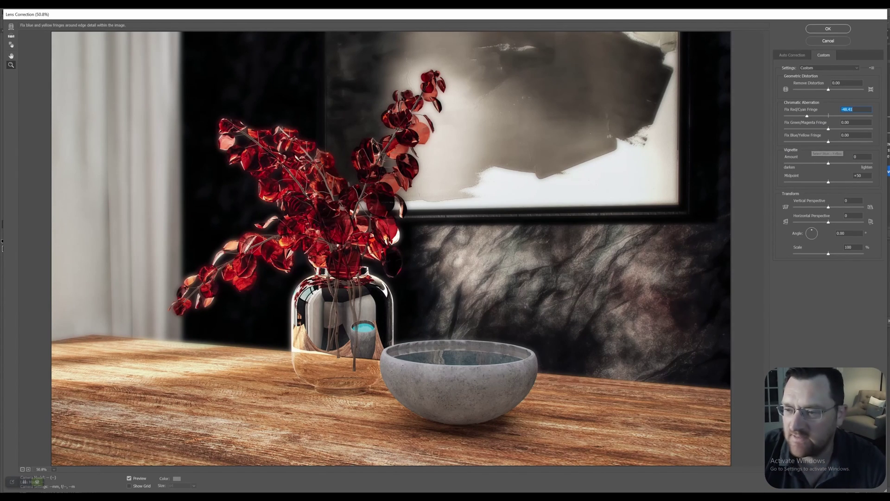
drag(828, 128, 808, 129)
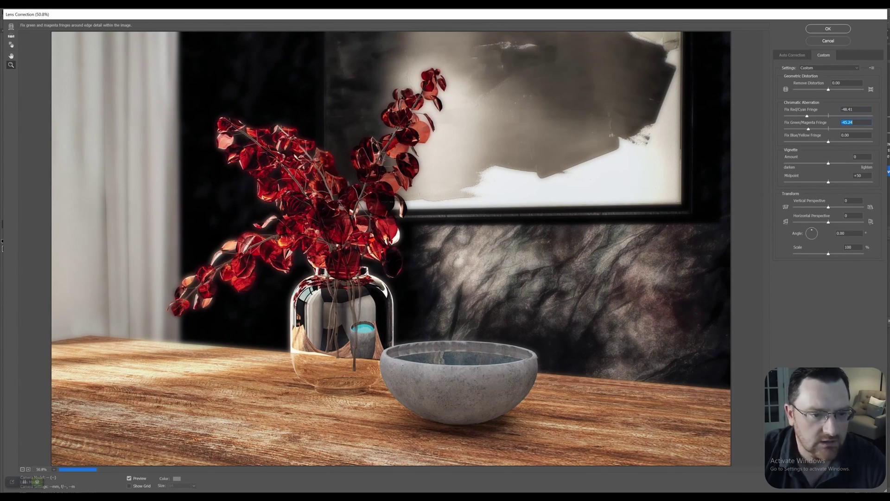
click(828, 29)
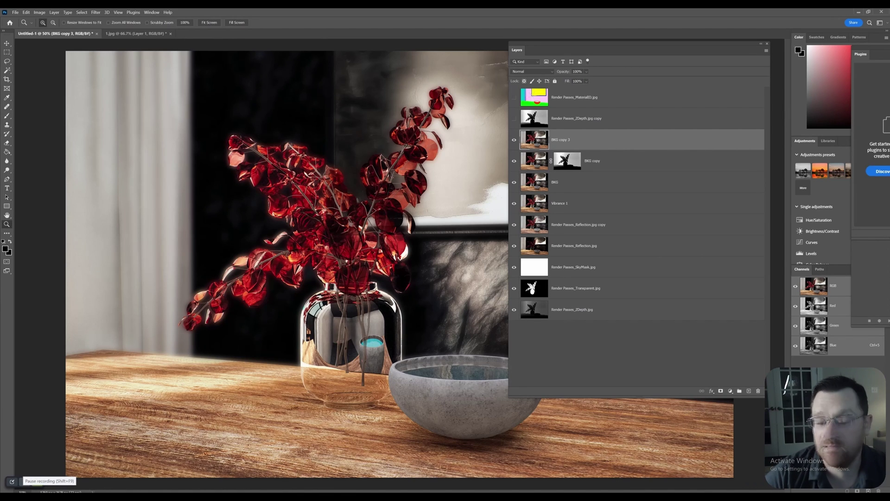
Compare the image with and without the lens correction by lowering the merged layer's opacity to about 2% and restoring it to 100%
click(586, 71)
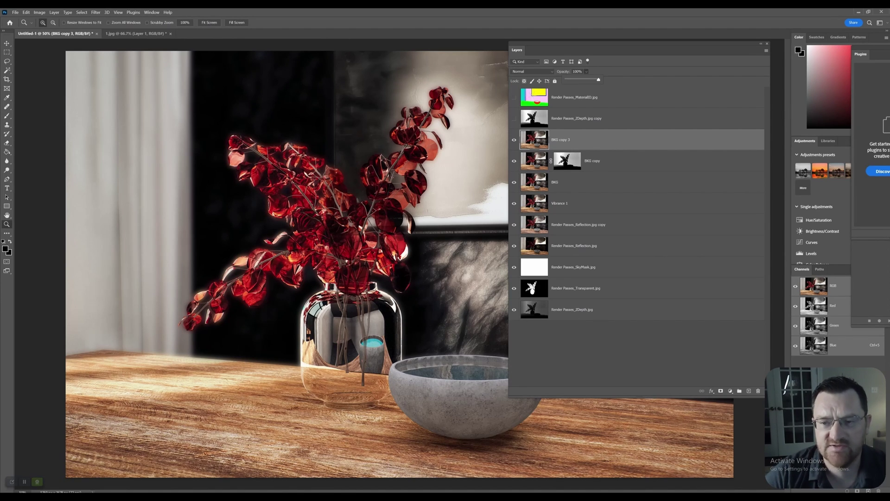
drag(576, 79, 576, 79)
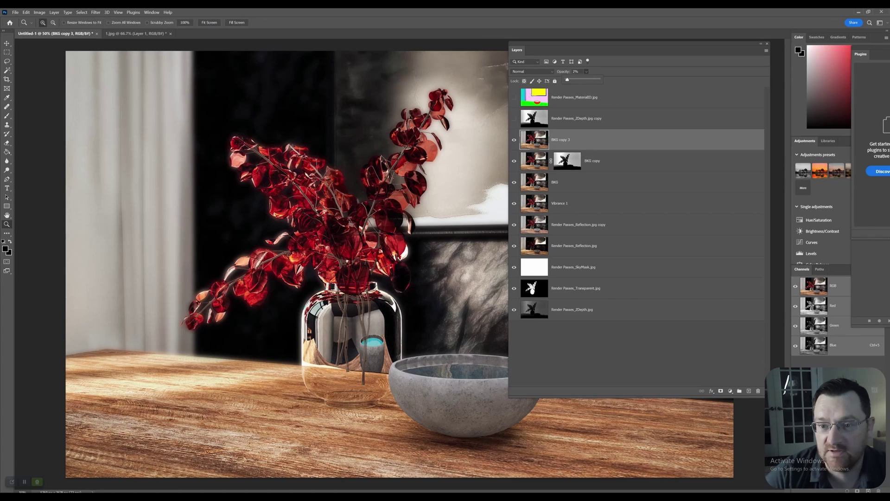
drag(598, 80, 599, 80)
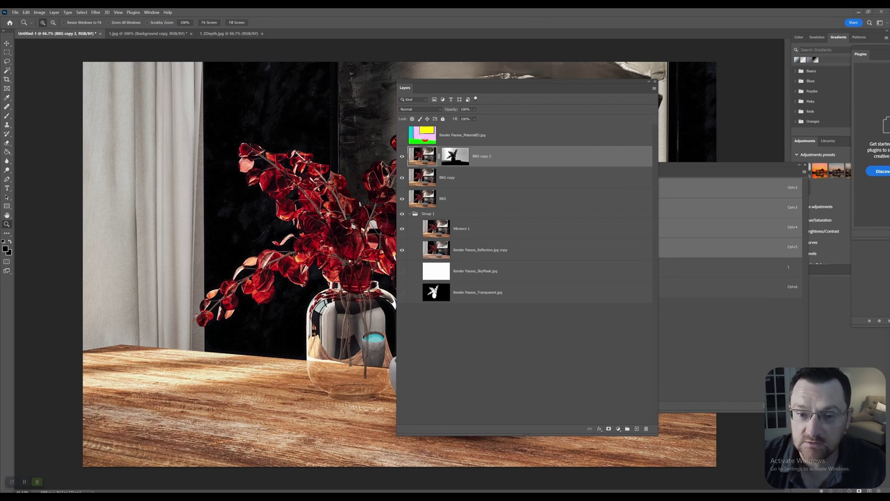
View BKG copy 2's layer mask by itself, return to the full image, and delete the mask
alt+click(454, 156)
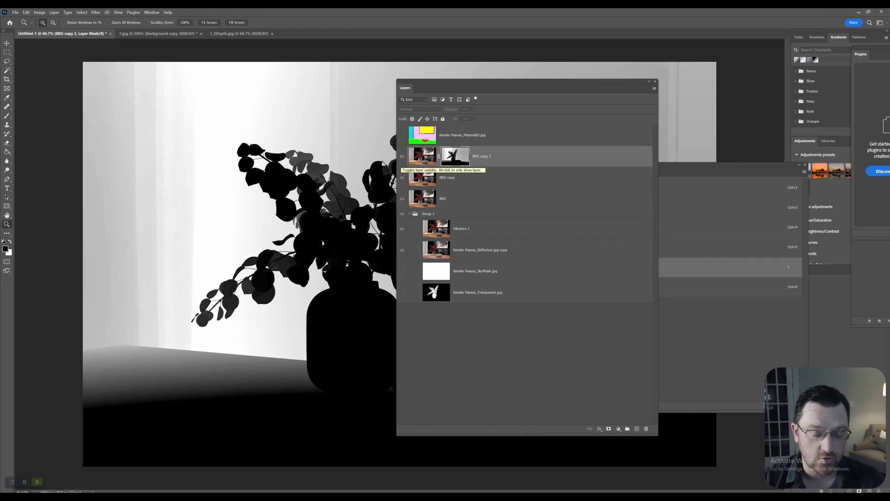
click(402, 156)
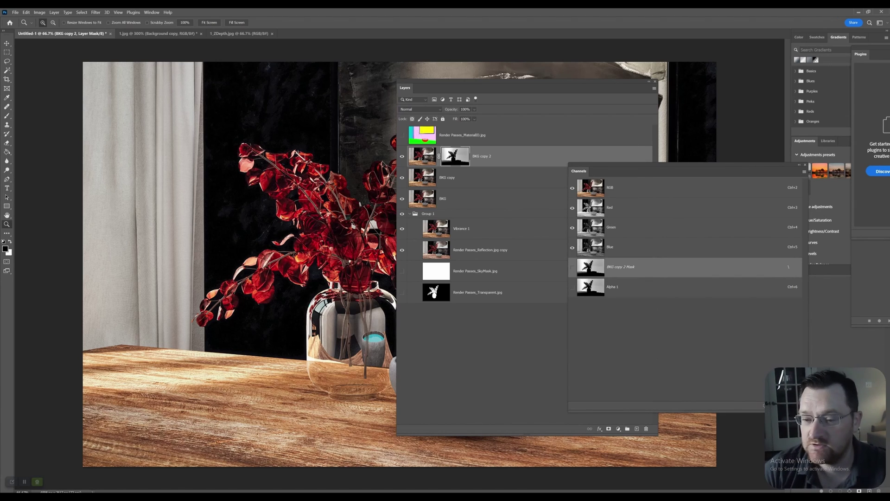
key(Delete)
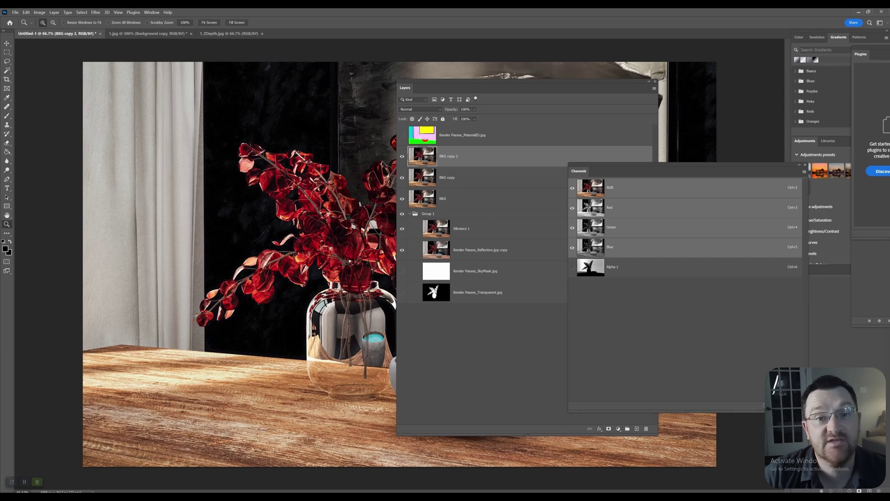
View the Alpha 1 depth channel by itself, return to the RGB composite, and move the channel list clear of the layers
key(ctrl+6)
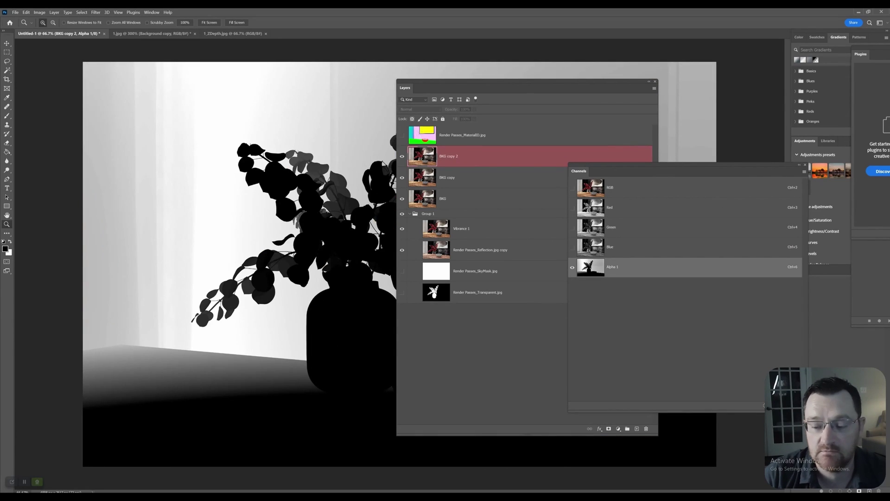
drag(686, 165, 561, 139)
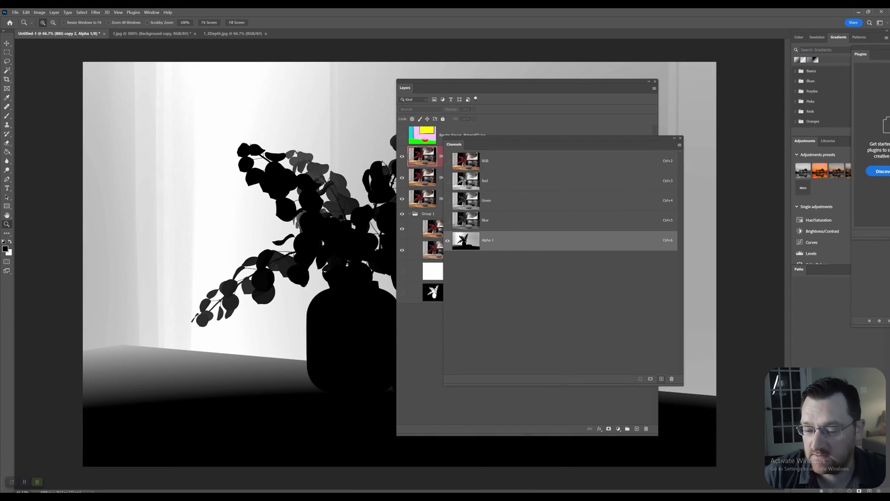
drag(478, 144, 577, 155)
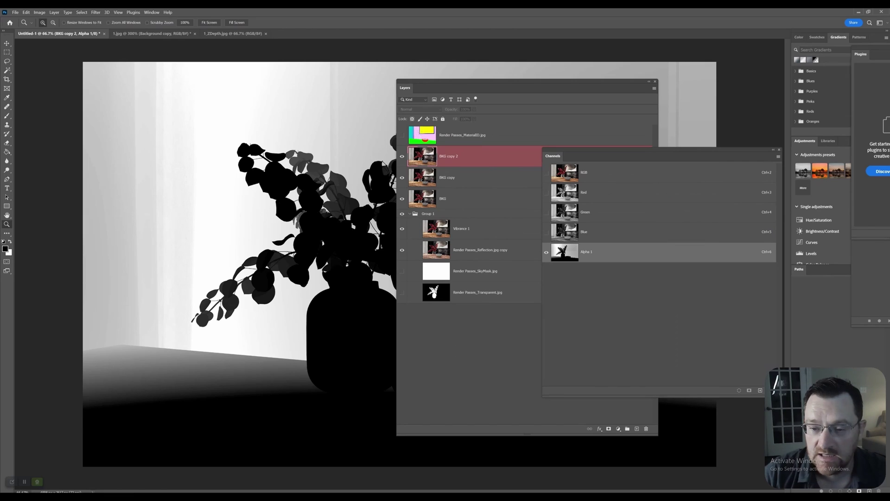
click(547, 172)
click(546, 251)
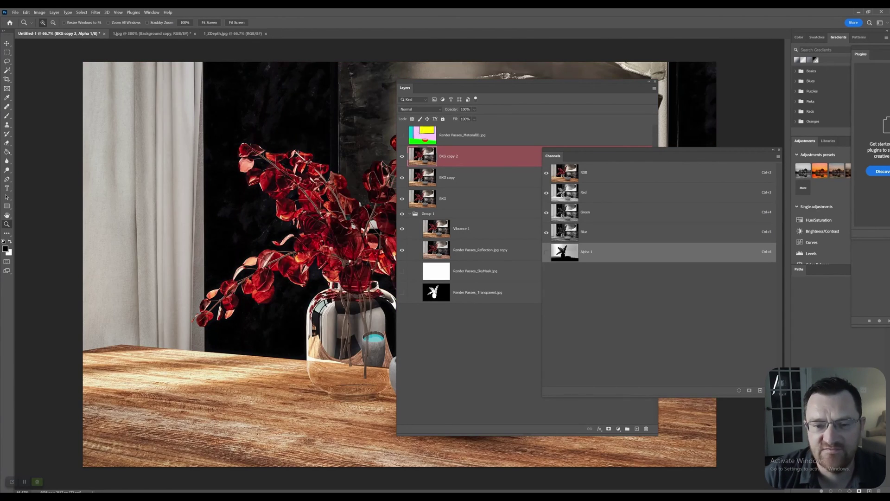
drag(577, 155, 713, 138)
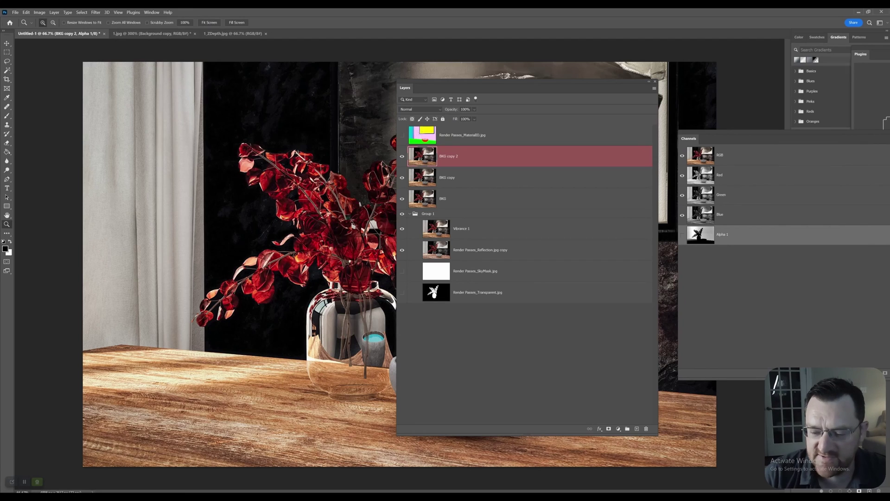
Add a layer mask to BKG copy 2, paste the Z-depth image into it, and check its coverage as a red overlay
click(609, 429)
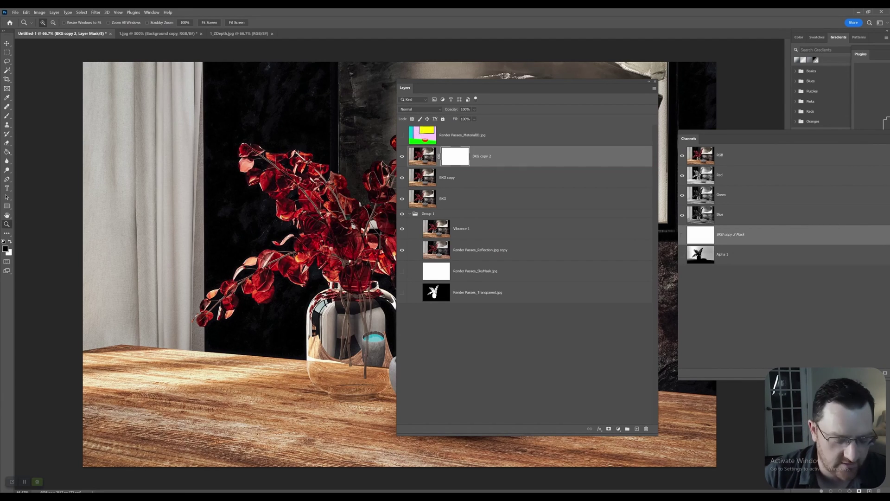
alt+click(455, 155)
key(ctrl+v)
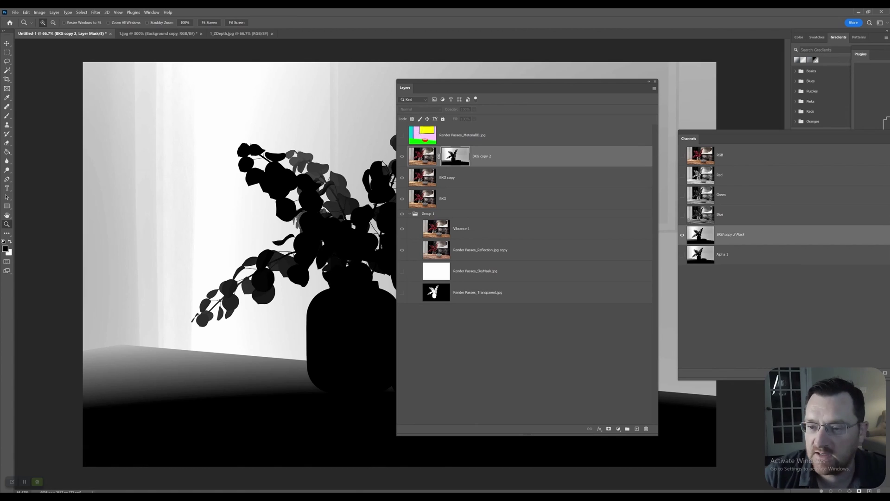
key(backslash)
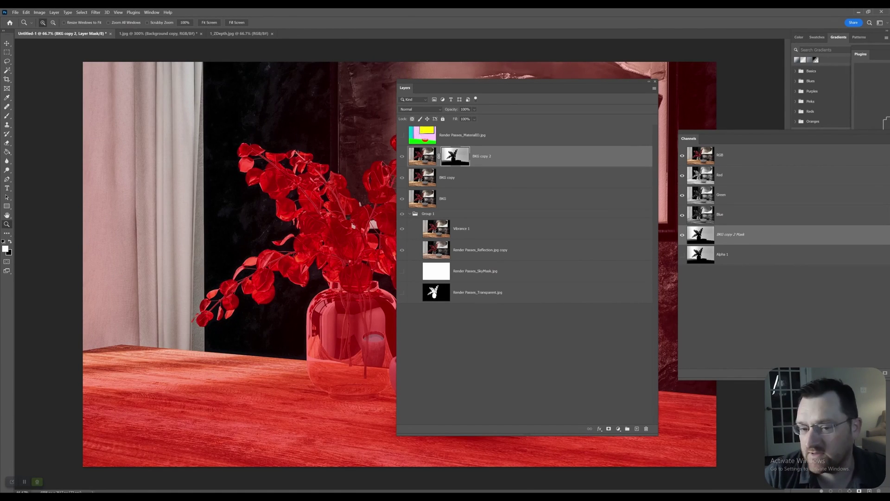
key(backslash)
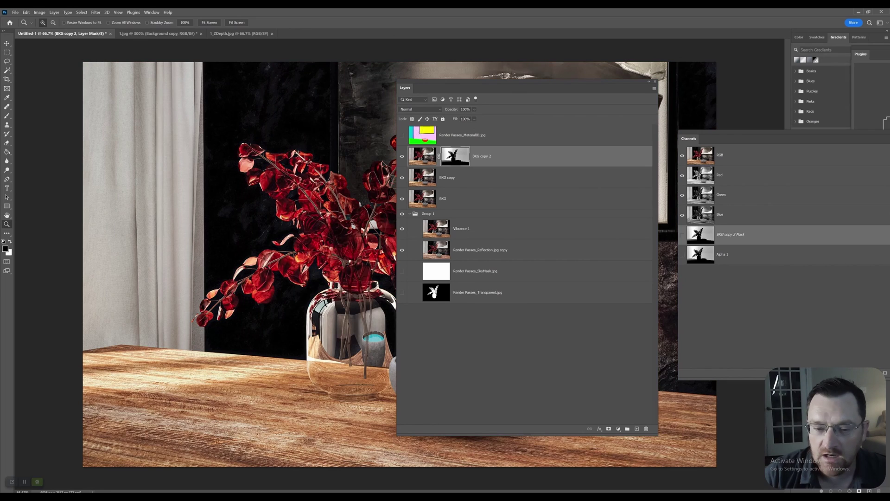
Start a Lens Blur on BKG copy 2's image rather than its mask, using Layer Mask as the depth map source
click(422, 155)
drag(524, 81, 638, 79)
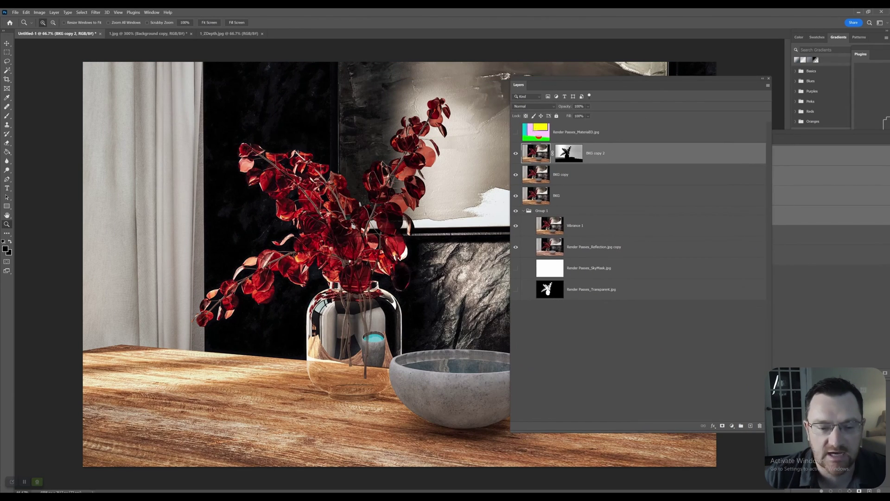
click(561, 174)
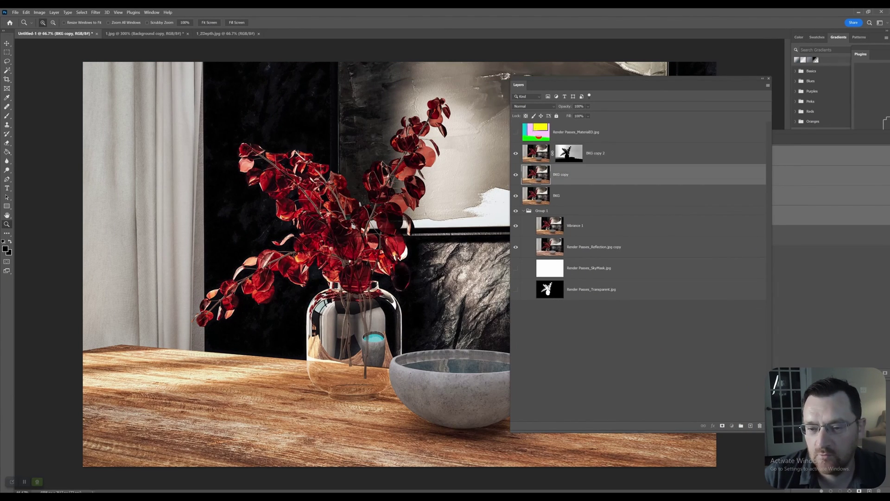
click(536, 153)
click(561, 174)
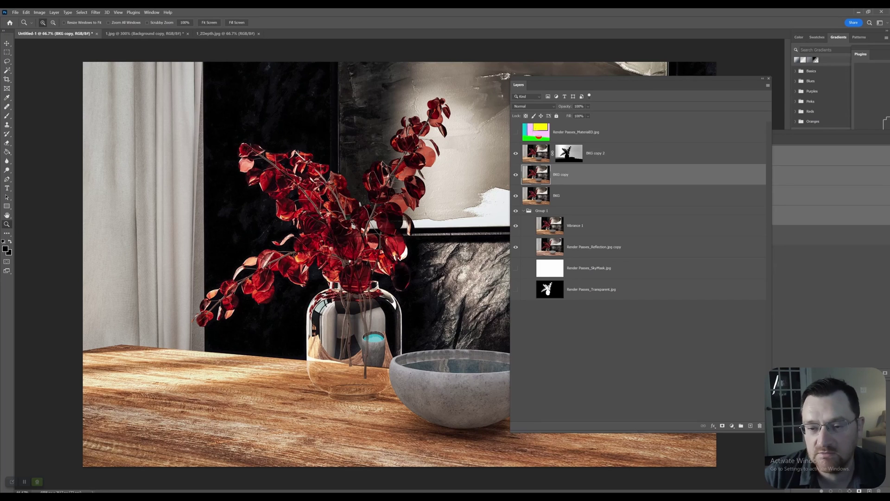
click(595, 153)
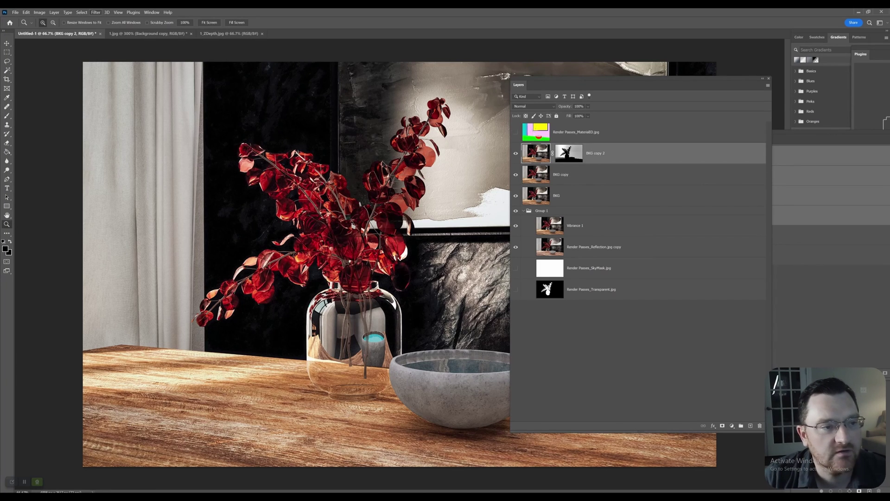
click(96, 12)
mouse_move(130, 94)
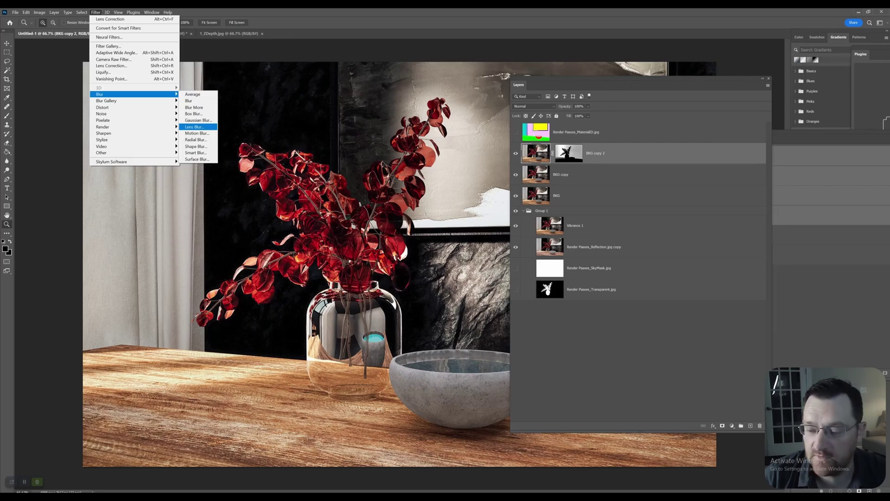
click(193, 127)
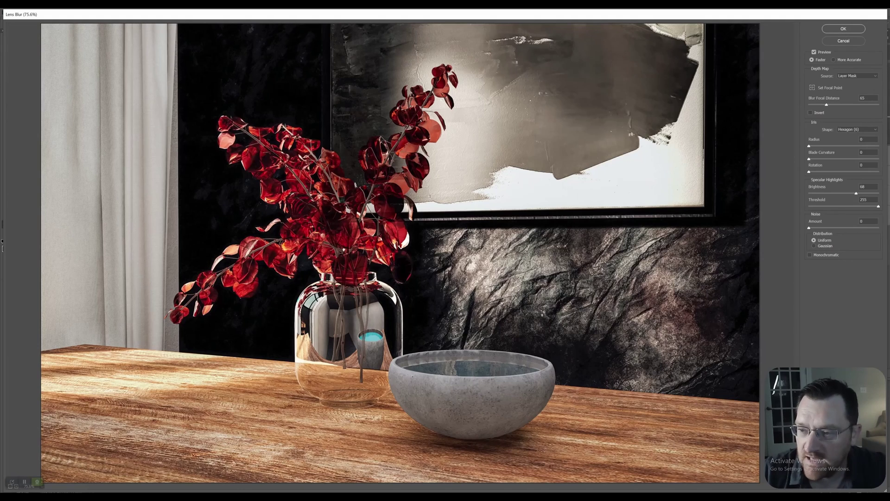
click(857, 76)
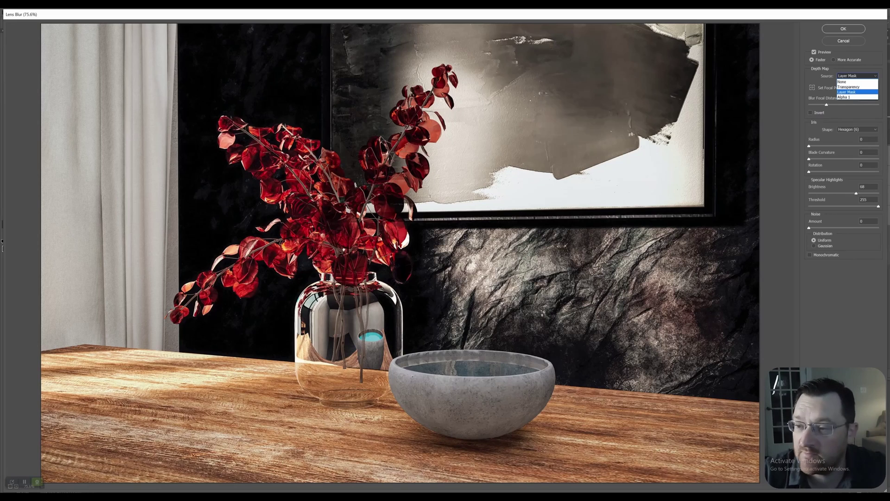
click(856, 92)
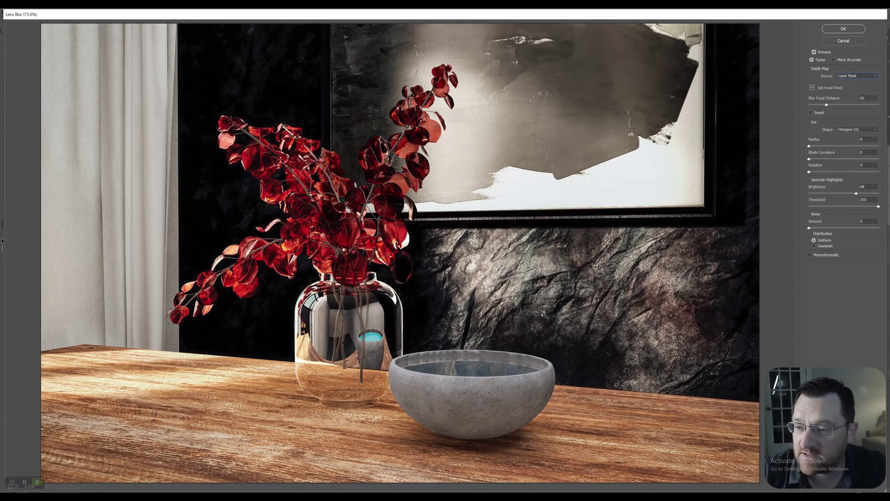
Set the Lens Blur radius to 100, compare the inverted depth map, and set the blur focal distance to 0
drag(810, 146, 878, 145)
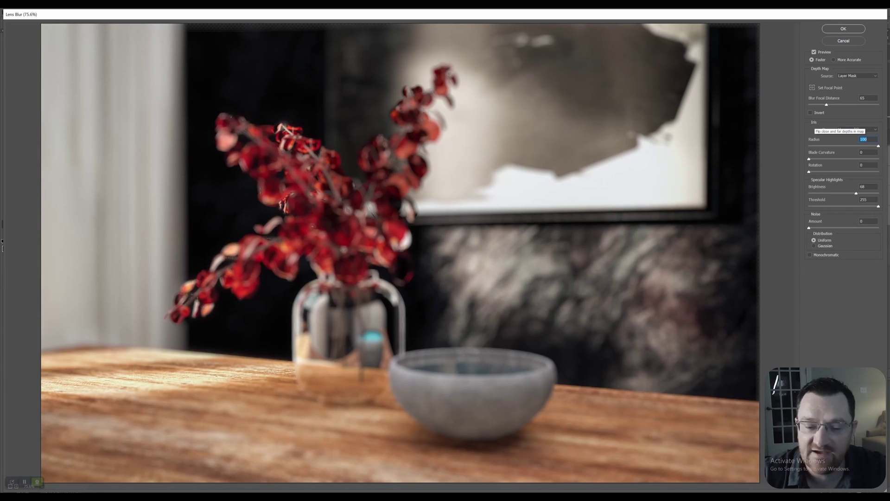
click(811, 112)
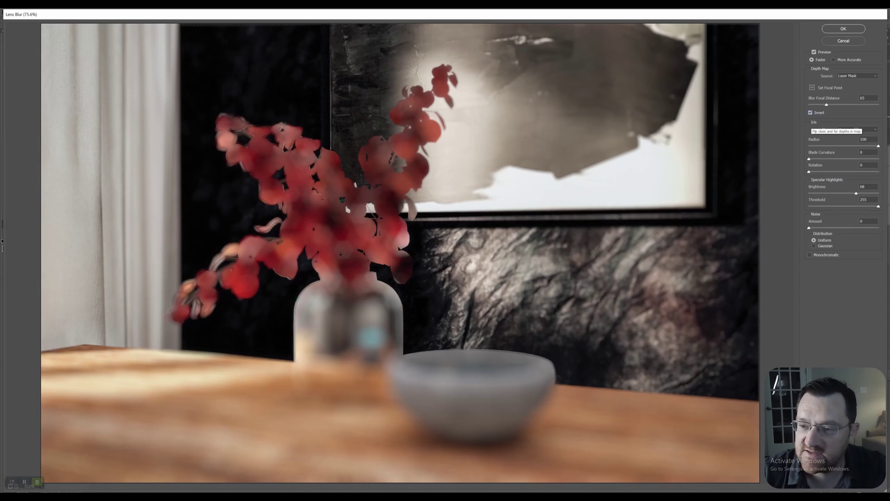
click(810, 113)
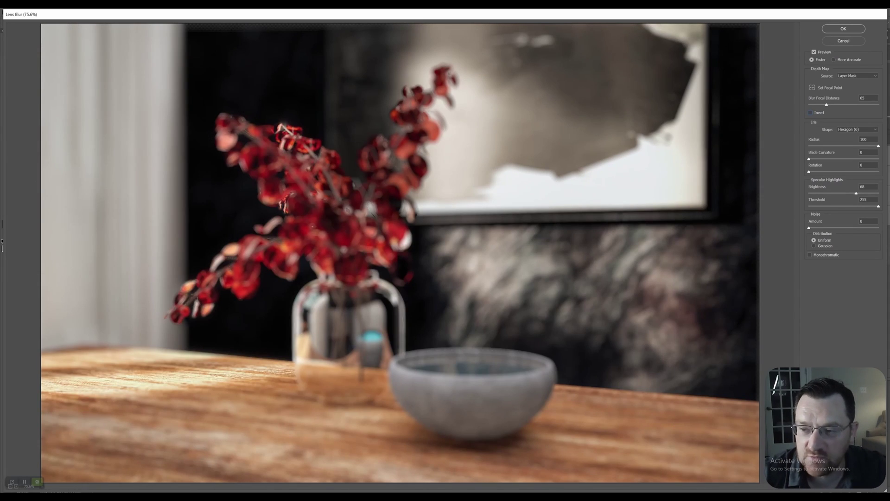
drag(826, 104, 809, 105)
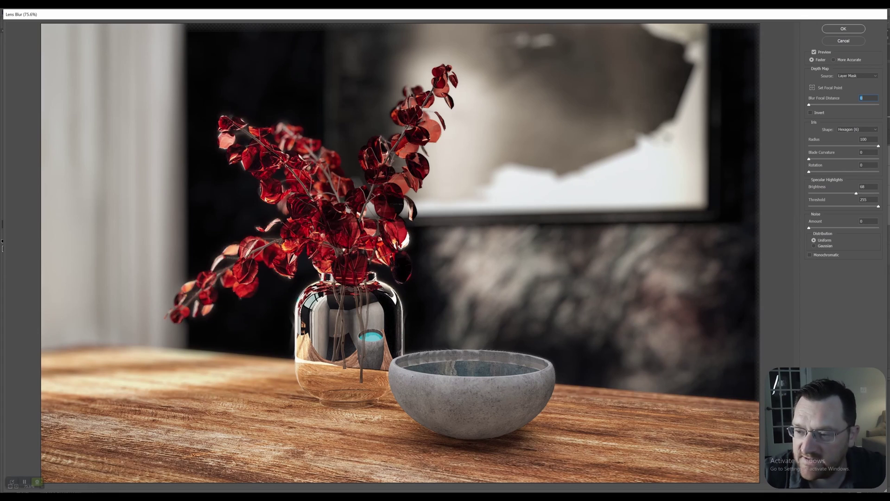
Set the iris to an Octagon (8) shape with blade curvature 44 and rotation 175
drag(809, 158, 825, 159)
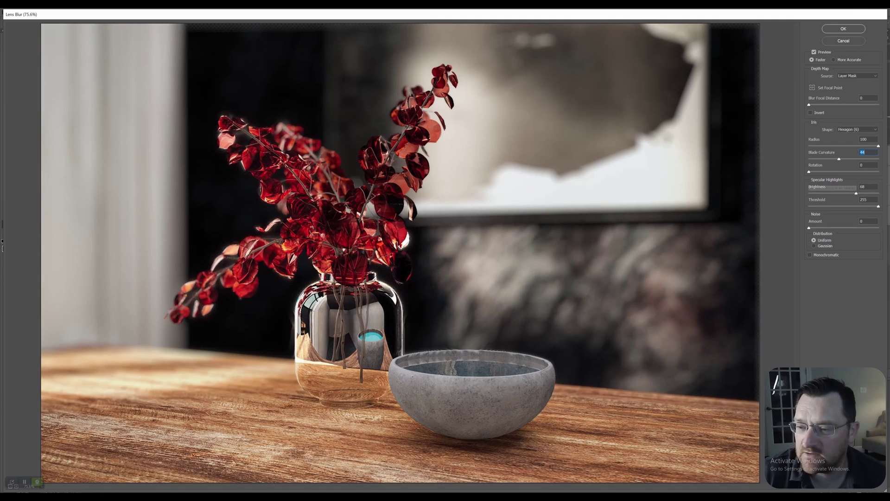
key(Tab)
text(130)
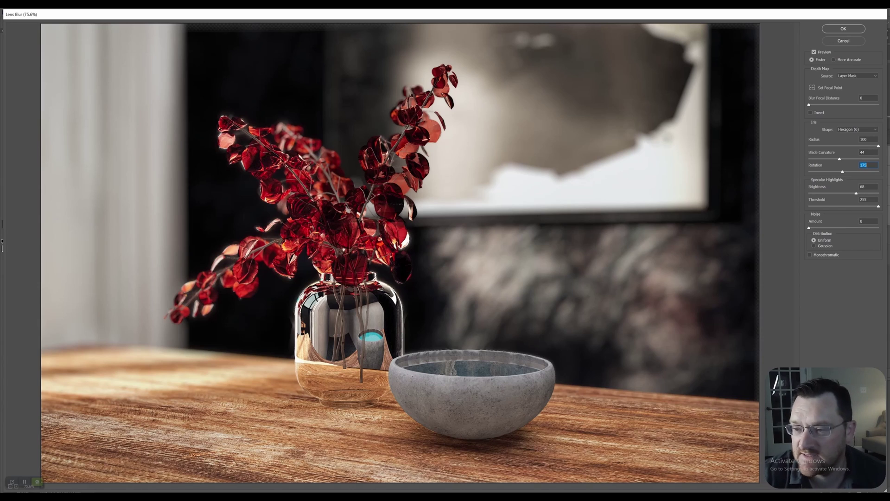
click(857, 129)
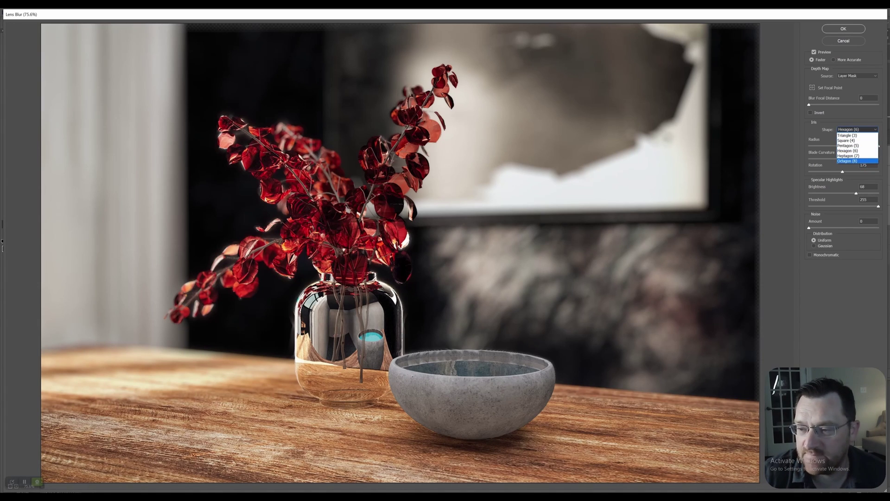
click(847, 161)
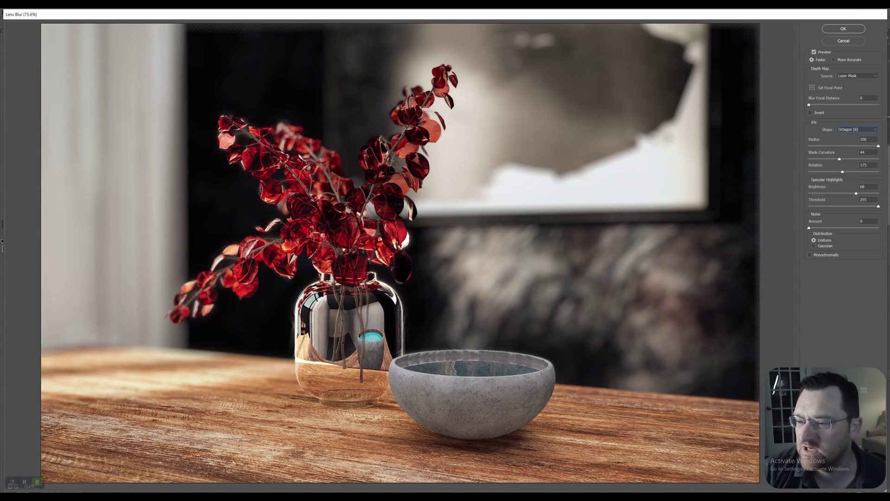
Try the Triangle (3) iris shape for the Lens Blur, and settle on Hexagon (6)
click(857, 129)
click(847, 134)
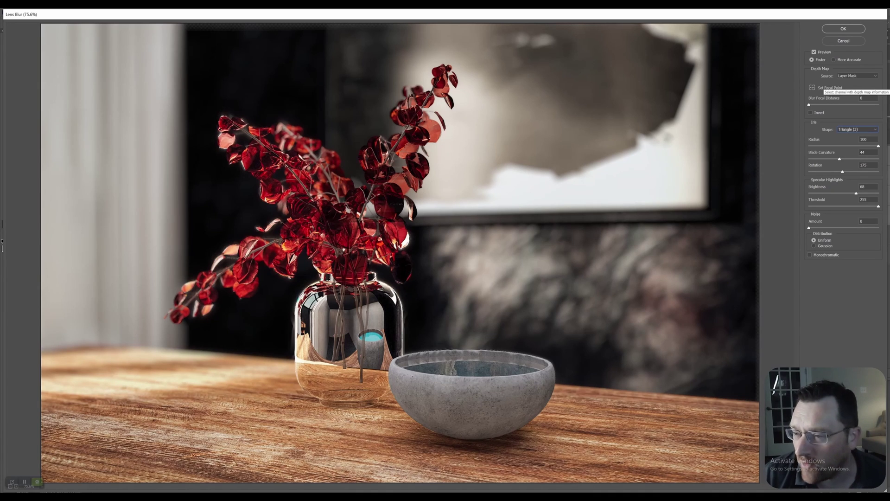
click(858, 129)
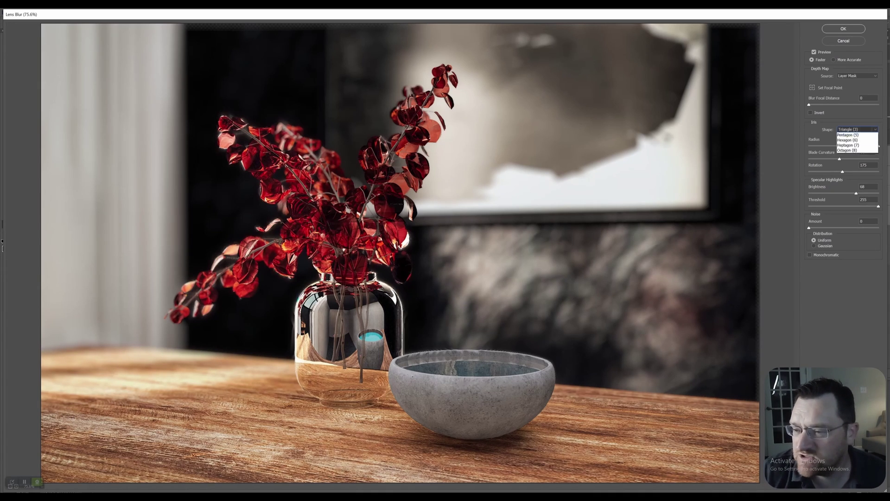
click(848, 151)
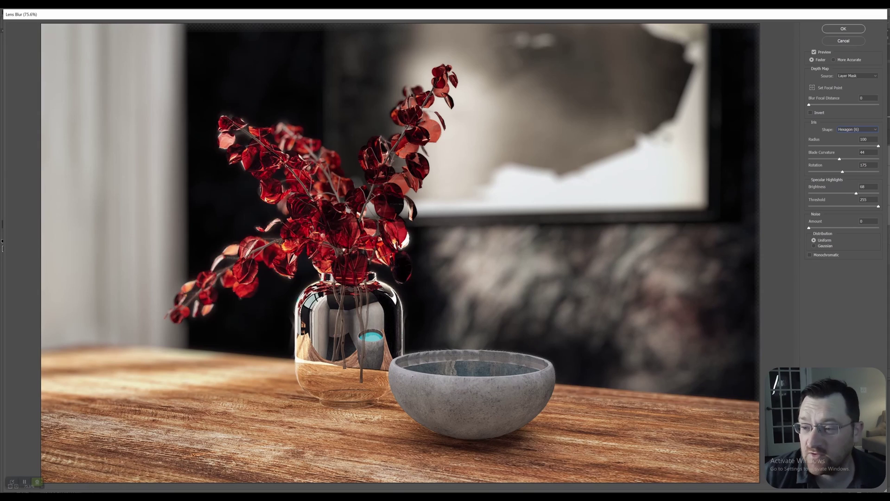
Try the Lens Blur's specular highlights with brightness 100 and threshold 33
drag(856, 193, 829, 193)
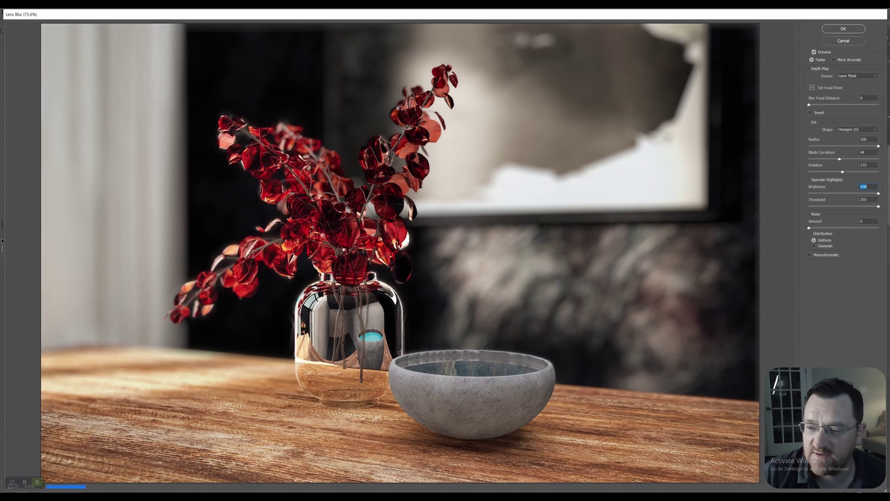
drag(879, 206, 813, 206)
key(Up)
key(Up)
key(Up)
key(Up)
key(Up)
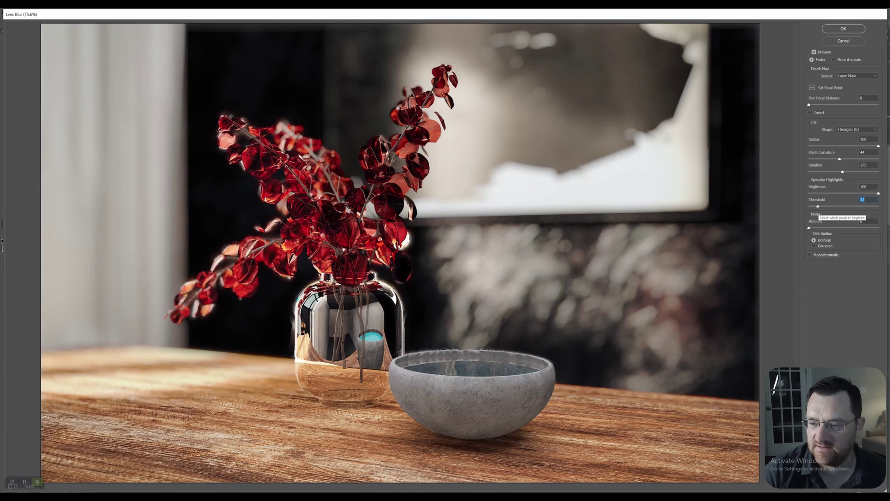
Compare the specular highlights at brightness 0, and set the brightness to 58
drag(879, 193, 842, 193)
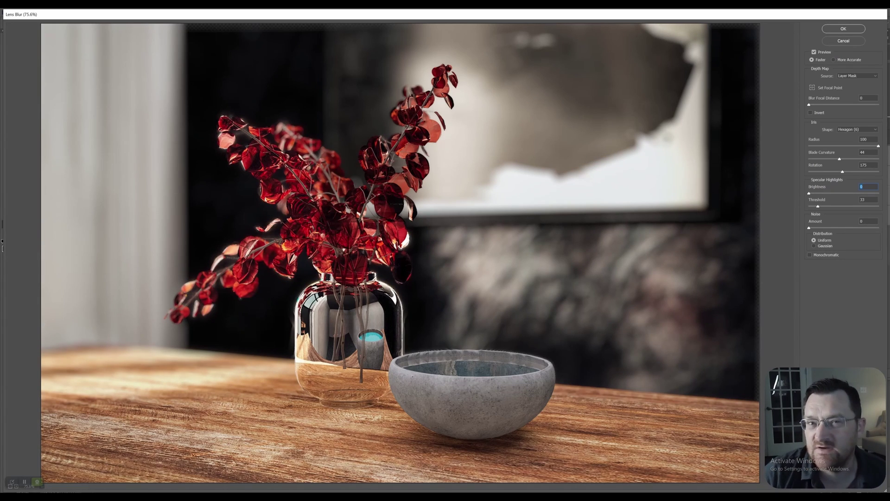
drag(809, 193, 812, 193)
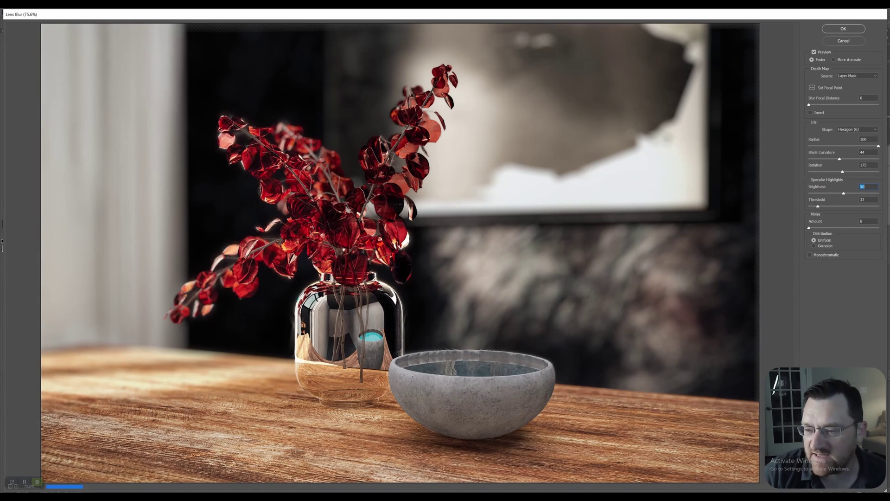
key(Up)
key(Up)
key(Up)
key(Up)
key(Up)
key(Up)
key(Up)
key(Up)
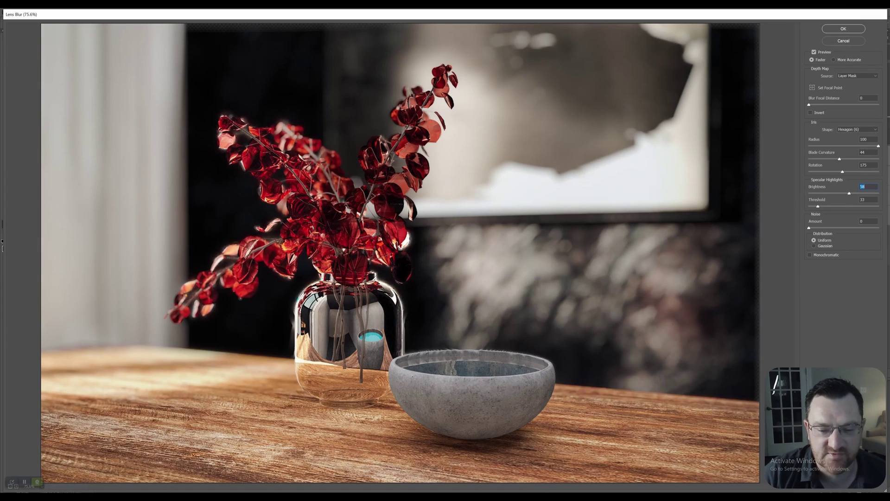
Raise the specular highlights threshold of the Lens Blur to 199
key(Tab)
key(Up)
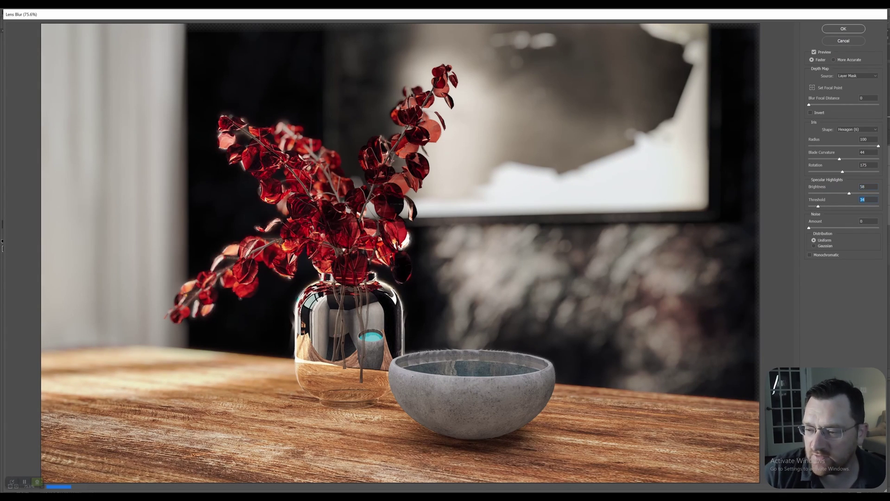
key(shift+Up)
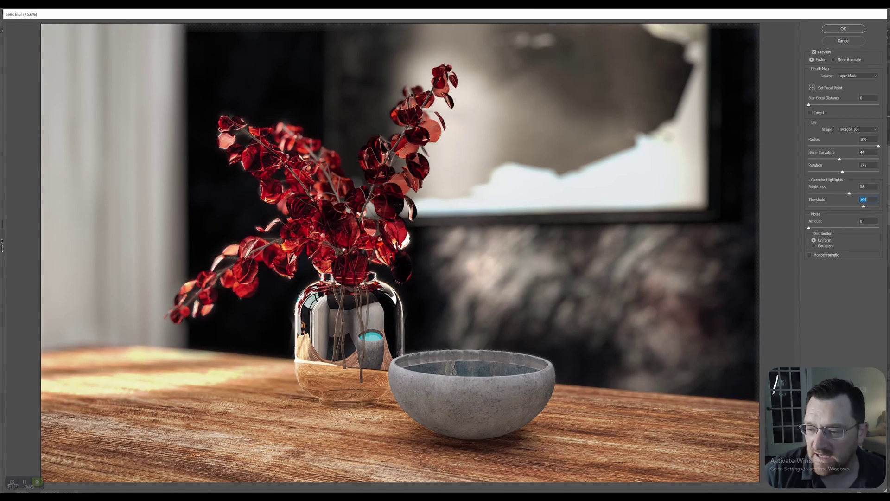
Try adding noise of about 29 to the Lens Blur, and reset the noise amount to 0
click(829, 227)
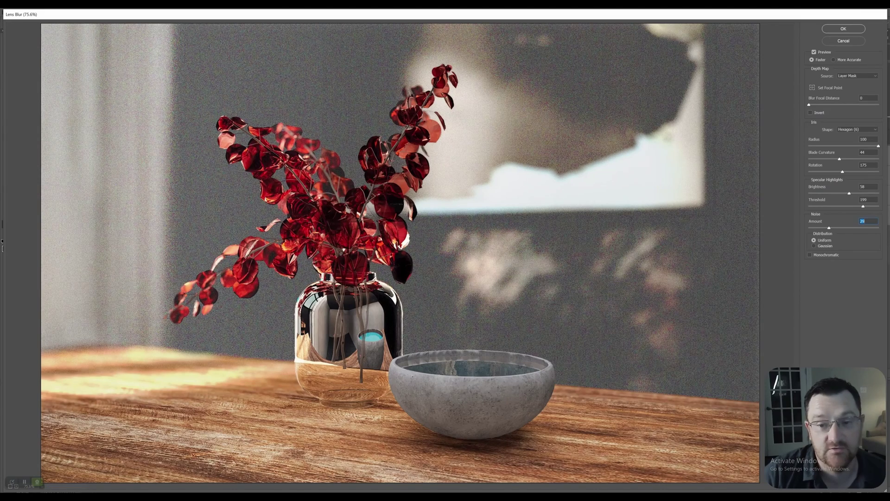
key(Down)
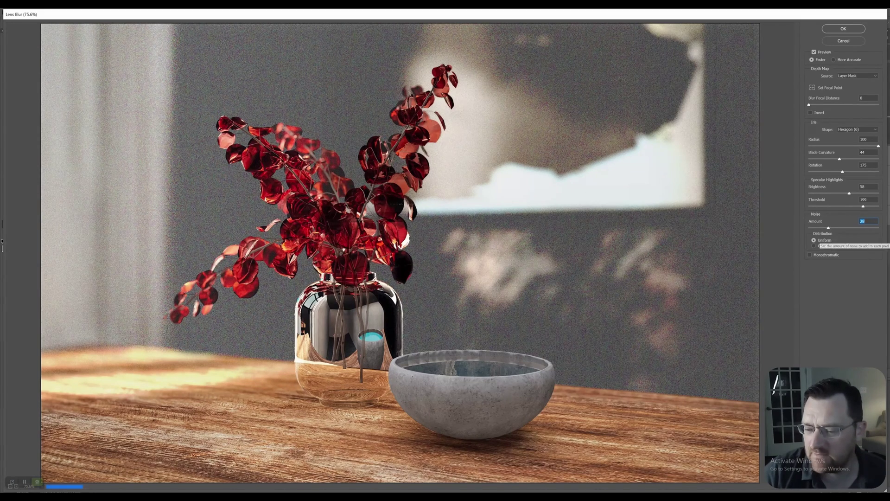
text(0)
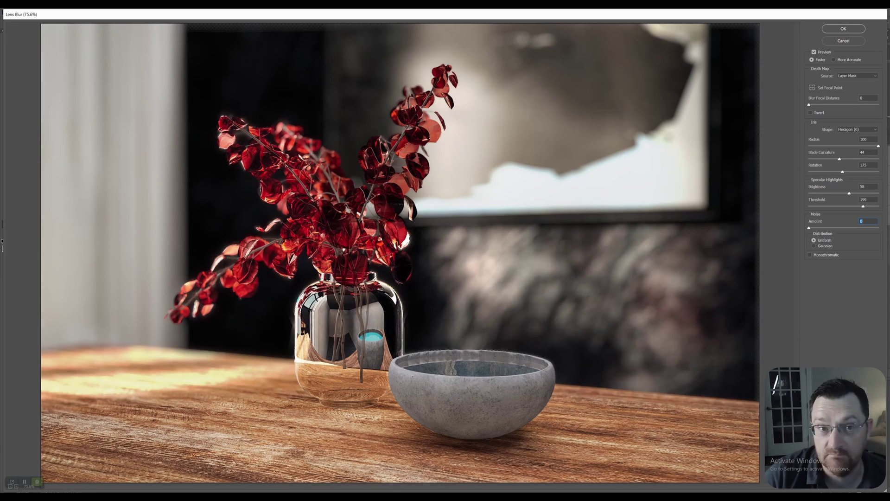
Apply the Lens Blur to BKG copy 2 and make that layer visible to check the blur on the background
click(843, 28)
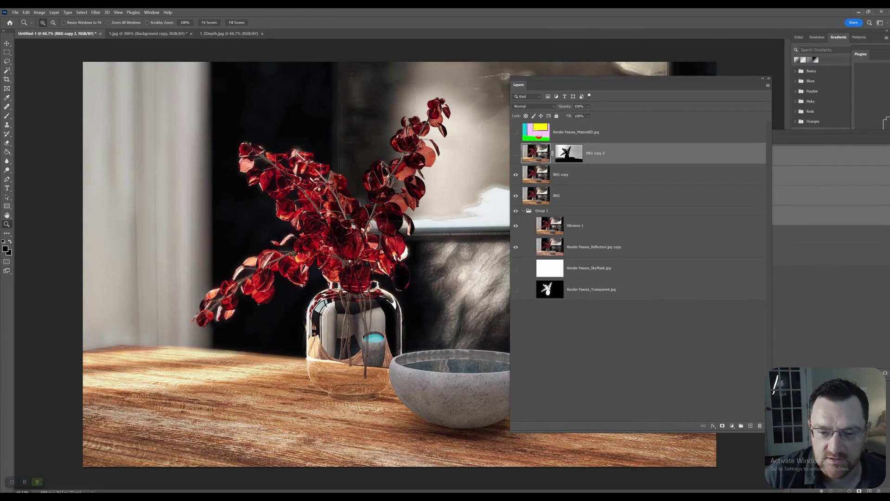
click(515, 153)
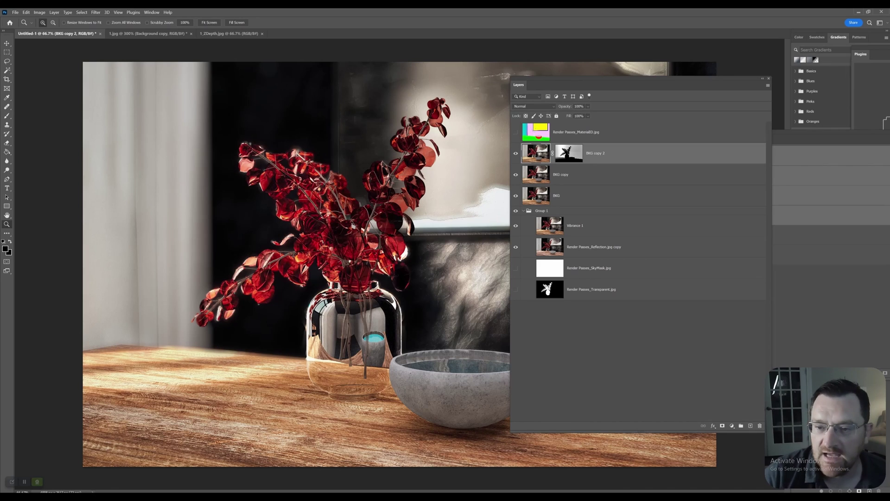
Reduce the opacity of the blurred BKG copy 2 layer to about 71%
click(588, 116)
drag(600, 114, 584, 114)
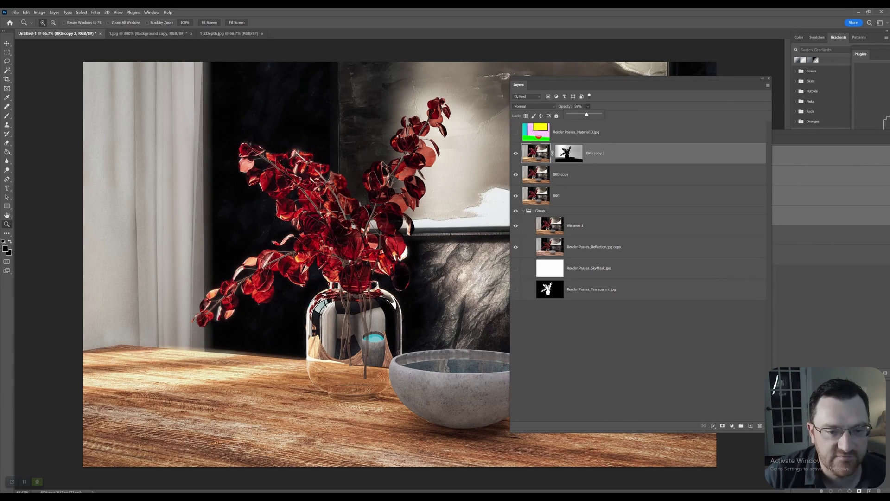
drag(588, 114, 591, 114)
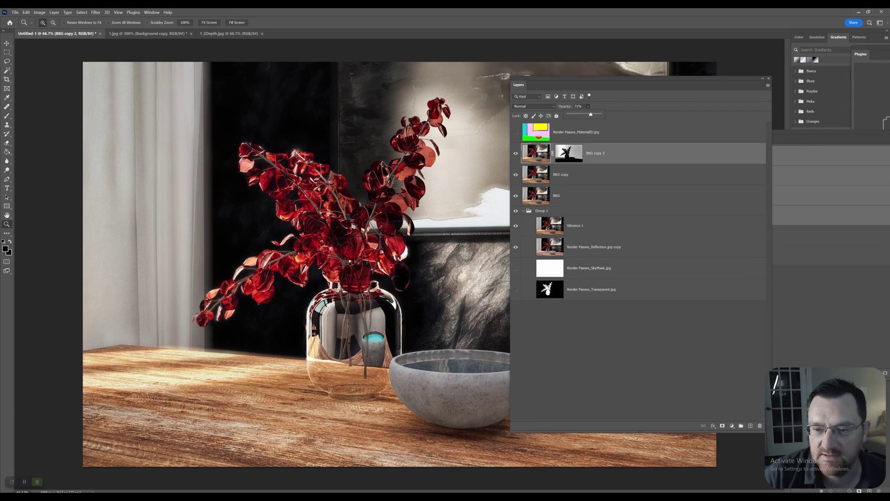